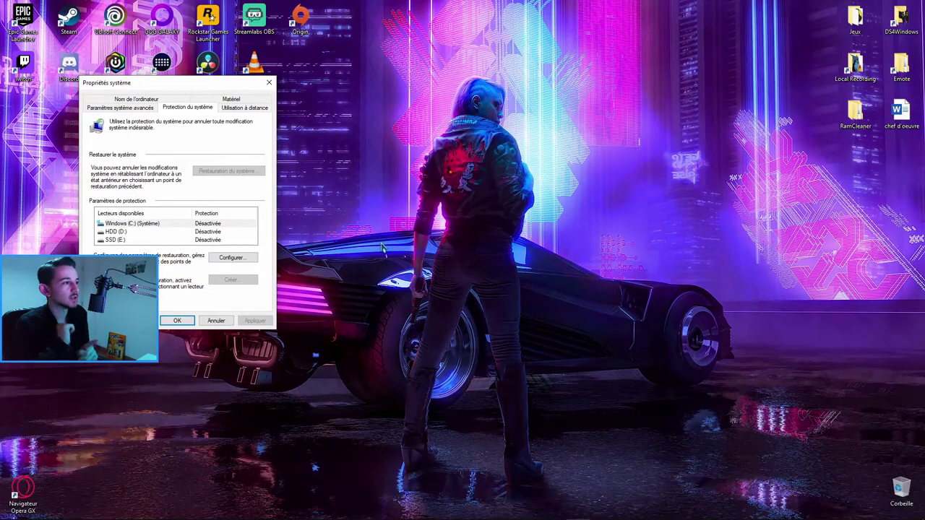
Activate system protection for the Windows (C:) drive with a maximum disk usage of 5% and apply it.
{"action": "left_click_drag", "start_coordinate": [153, 88], "coordinate": [280, 100]}
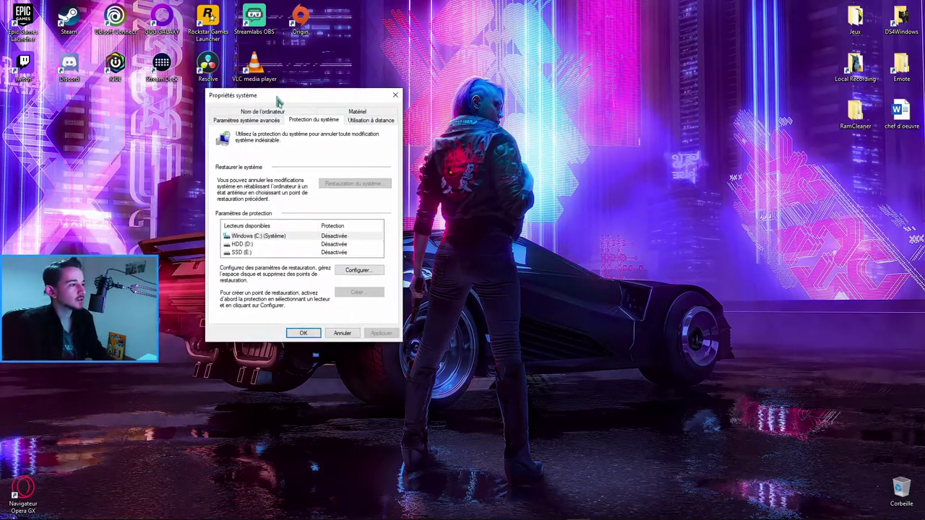
{"action": "left_click", "coordinate": [255, 237]}
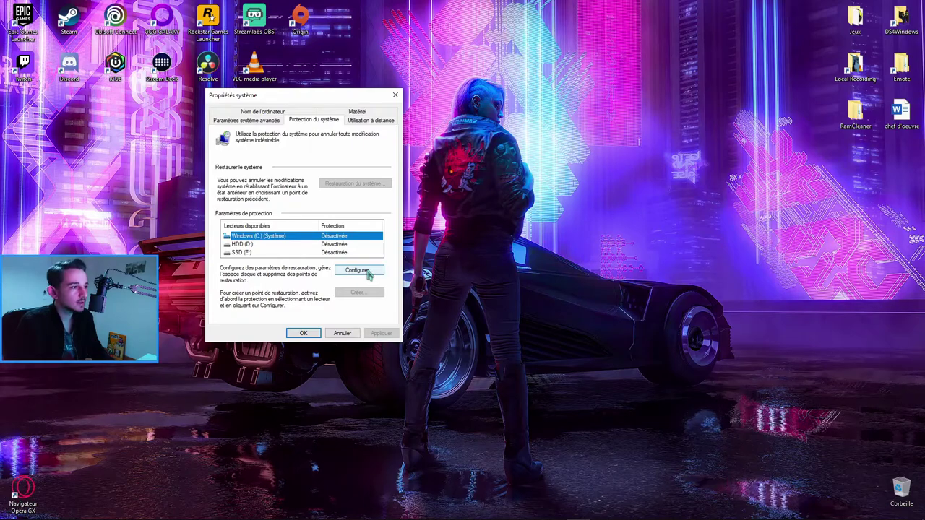
{"action": "left_click", "coordinate": [356, 270]}
{"action": "left_click", "coordinate": [273, 166]}
{"action": "left_click_drag", "start_coordinate": [294, 266], "coordinate": [296, 273]}
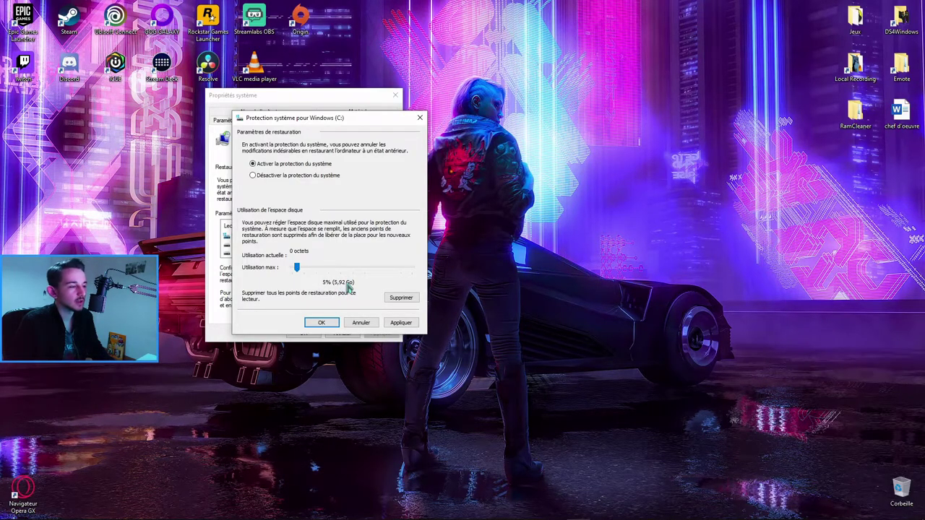
{"action": "left_click", "coordinate": [406, 325]}
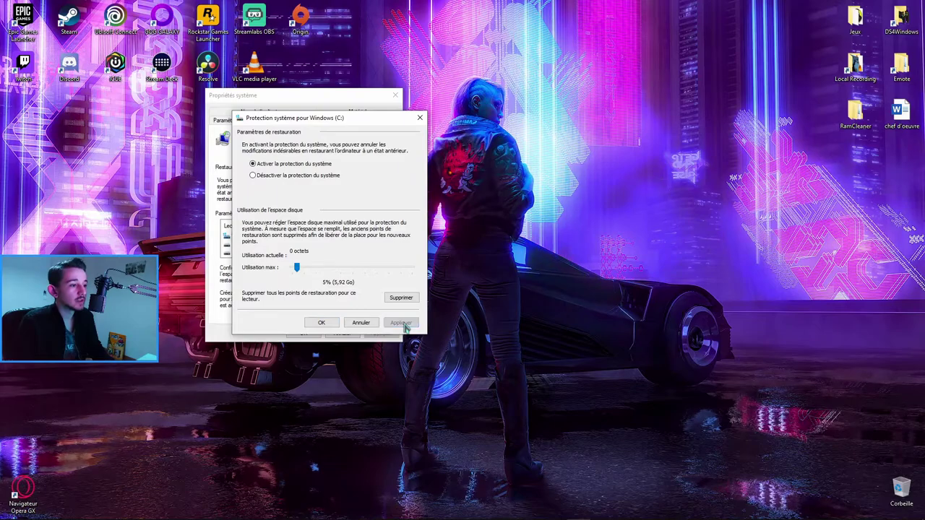
{"action": "left_click", "coordinate": [318, 323]}
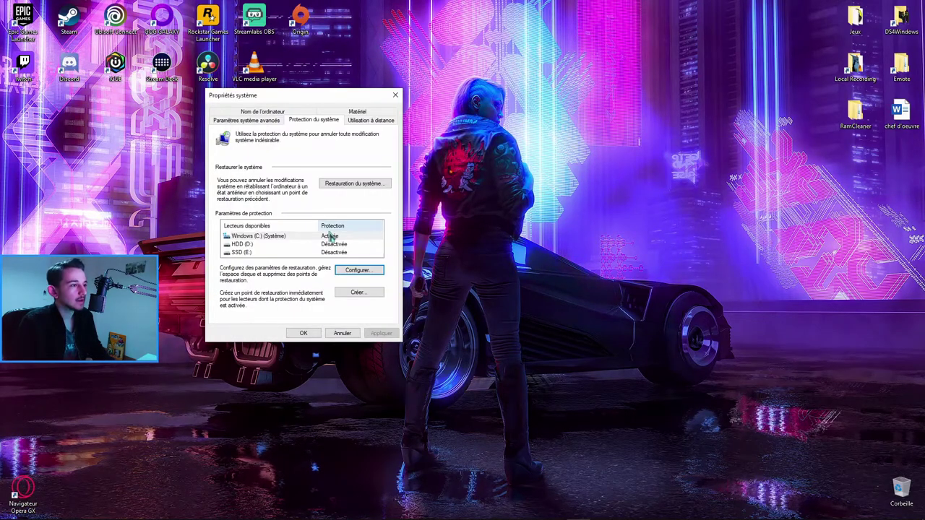
Create a restore point with the description 21/12/2020.
{"action": "left_click", "coordinate": [357, 293]}
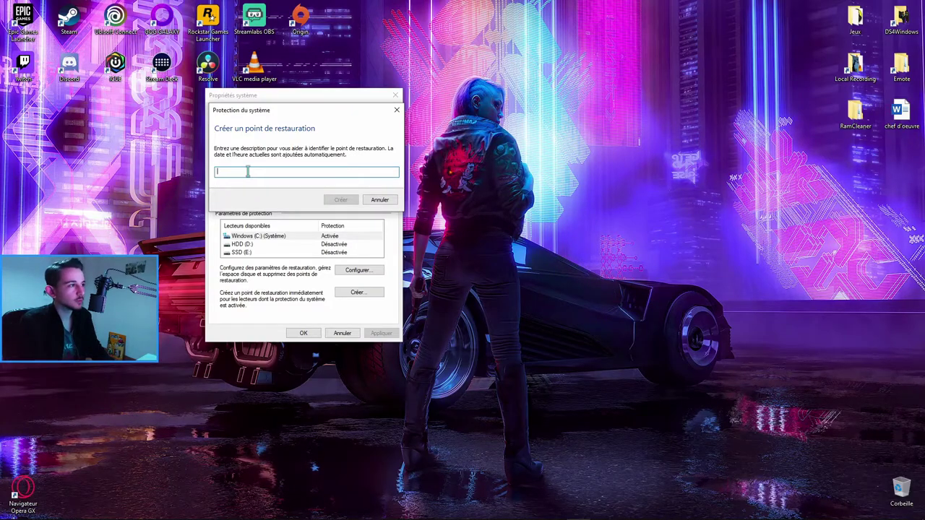
{"action": "mouse_move", "coordinate": [614, 518]}
{"action": "type", "text": "22"}
{"action": "key", "text": "BackSpace"}
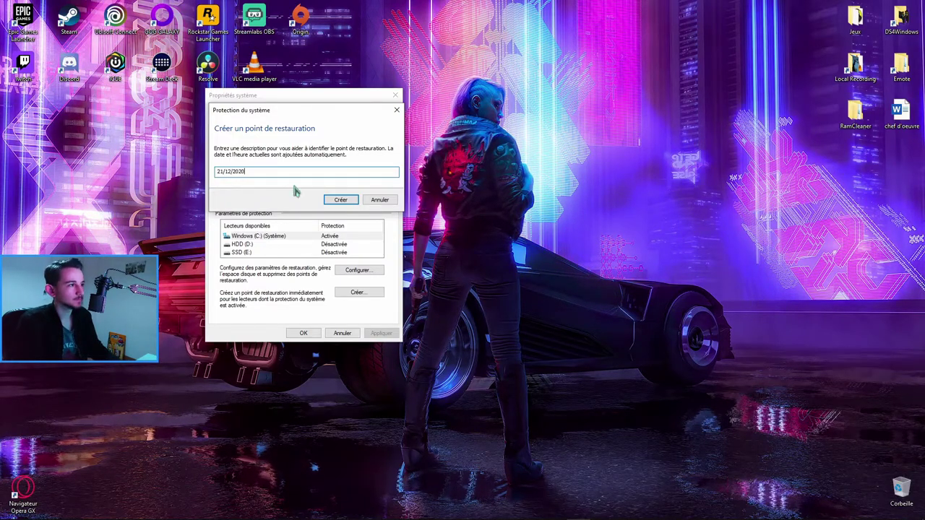
{"action": "left_click", "coordinate": [340, 200]}
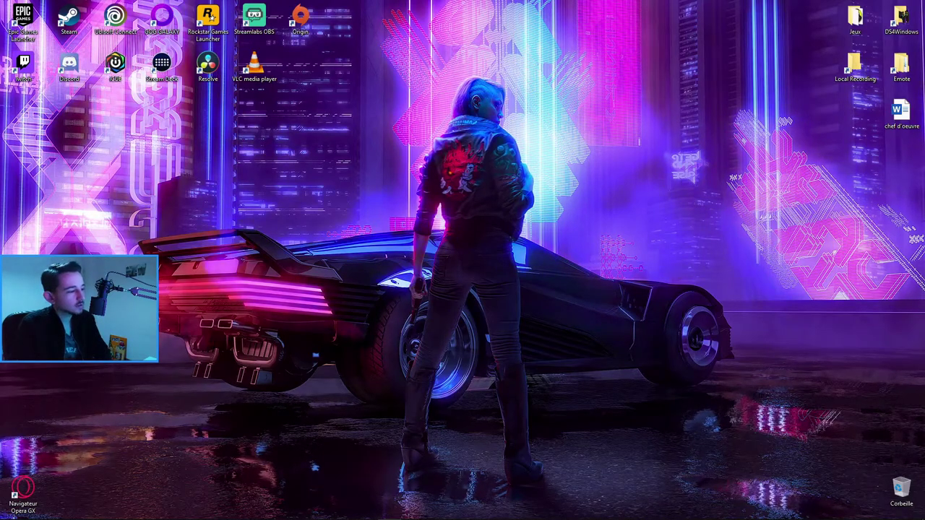
Open the Task Manager in a maximized window and show the list of startup programs.
{"action": "mouse_move", "coordinate": [10, 512]}
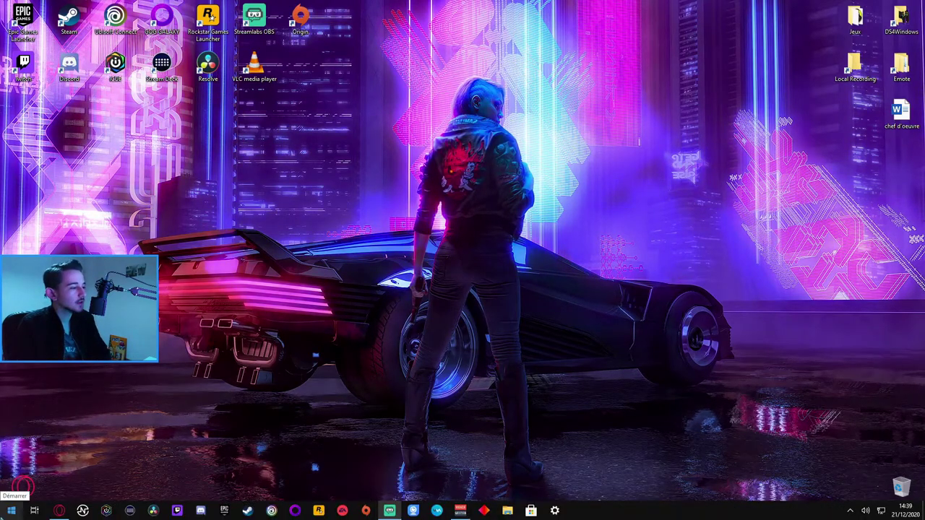
{"action": "right_click", "coordinate": [11, 511]}
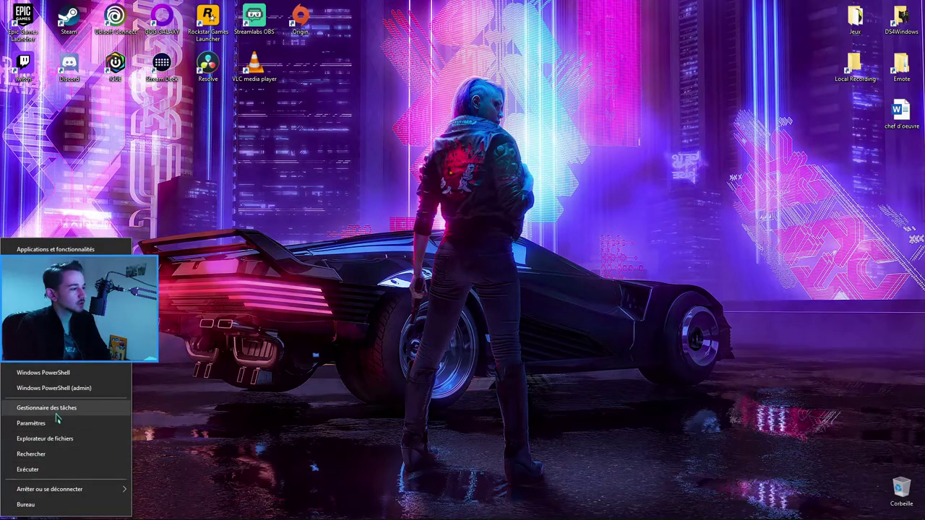
{"action": "left_click", "coordinate": [46, 407]}
{"action": "left_click_drag", "start_coordinate": [441, 154], "coordinate": [439, 104]}
{"action": "double_click", "coordinate": [466, 103]}
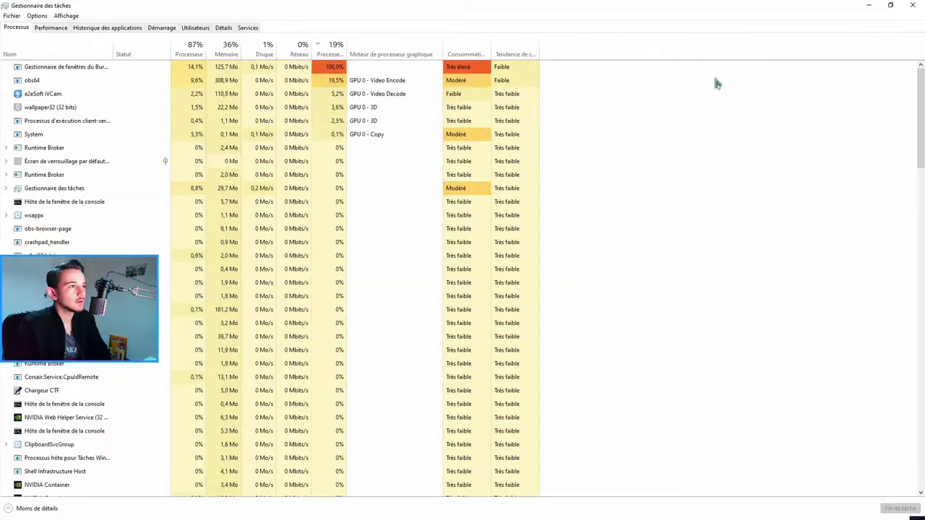
{"action": "left_click", "coordinate": [160, 28]}
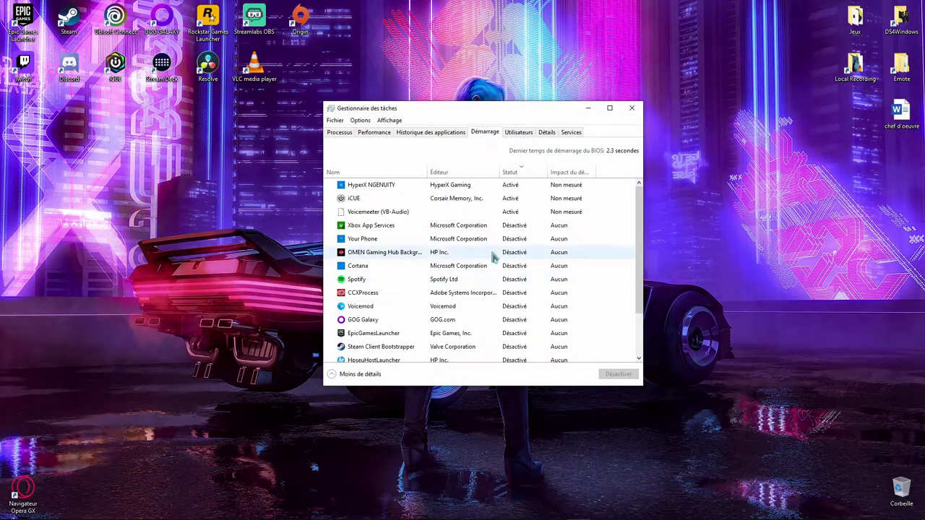
Disable the HyperX NGENUITY startup entry and re-enable it.
{"action": "left_click", "coordinate": [488, 186]}
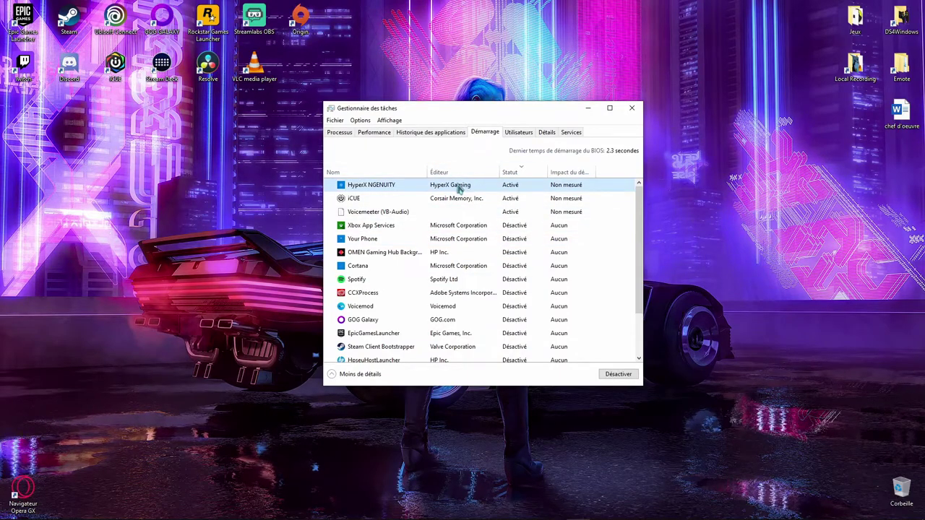
{"action": "left_click", "coordinate": [618, 375]}
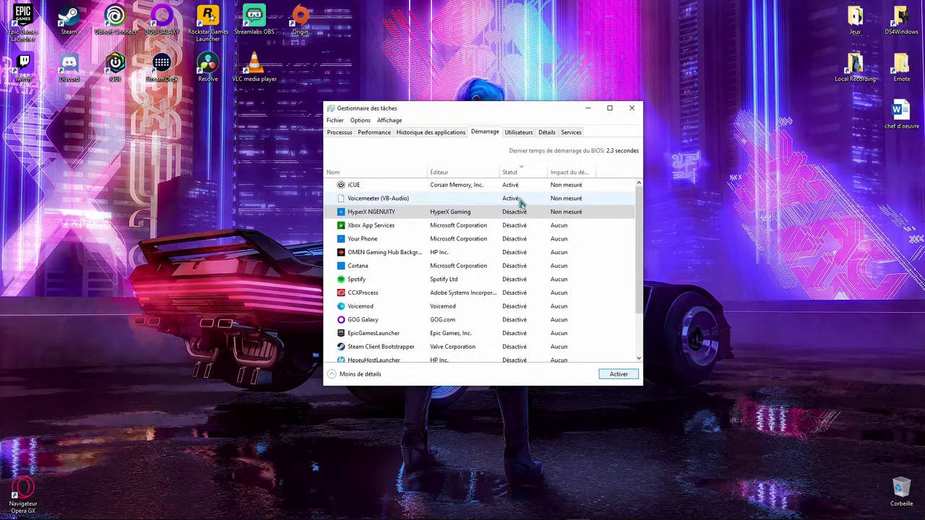
{"action": "left_click", "coordinate": [525, 199]}
{"action": "left_click", "coordinate": [535, 211]}
{"action": "left_click", "coordinate": [619, 374]}
{"action": "left_click", "coordinate": [528, 199]}
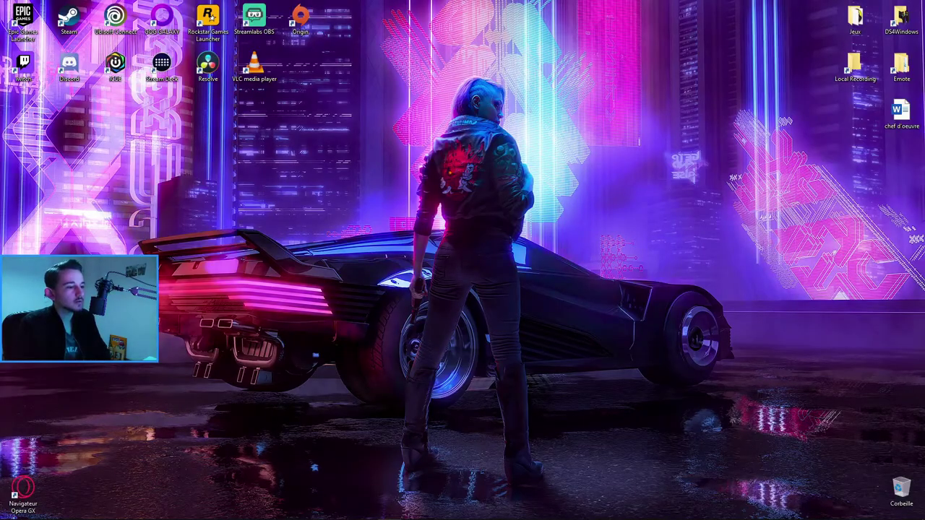
Open the Windows system settings and review the notification options and the focus assist rules.
{"action": "left_click", "coordinate": [553, 510]}
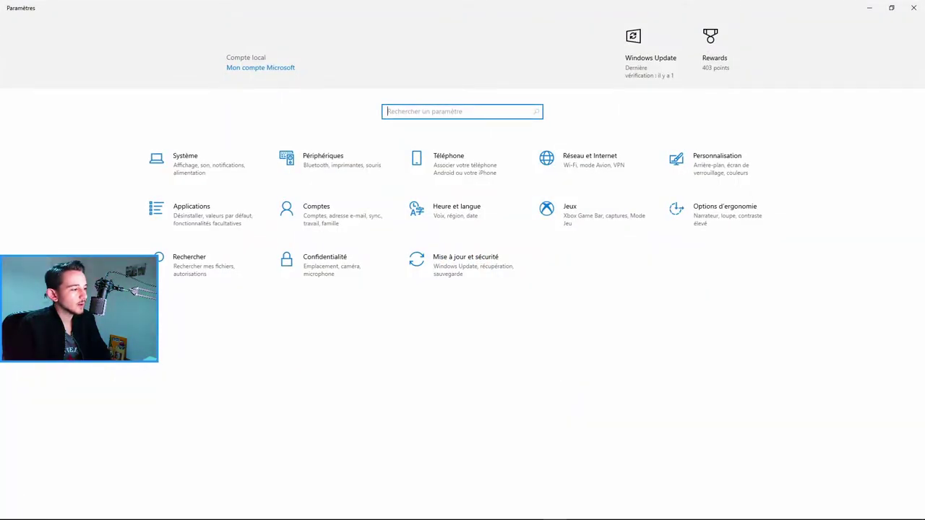
{"action": "left_click", "coordinate": [11, 510]}
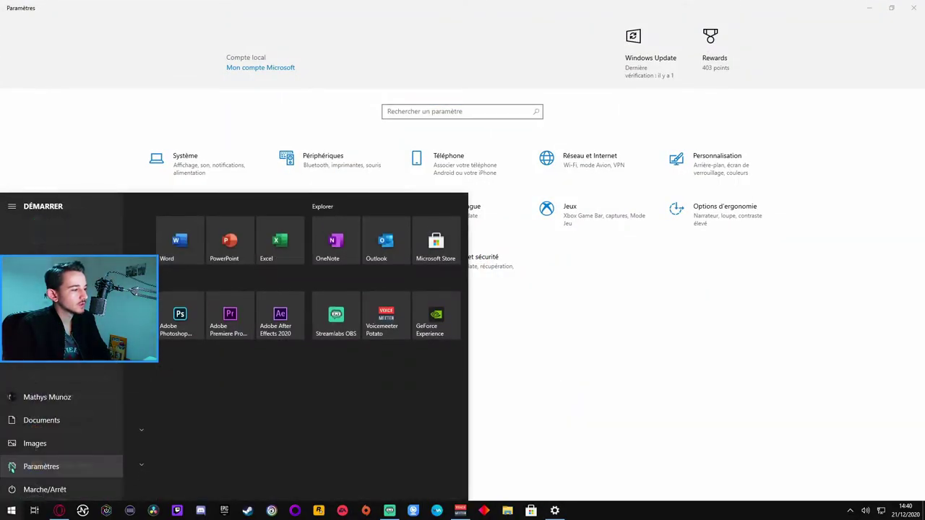
{"action": "left_click", "coordinate": [183, 175]}
{"action": "left_click", "coordinate": [183, 172]}
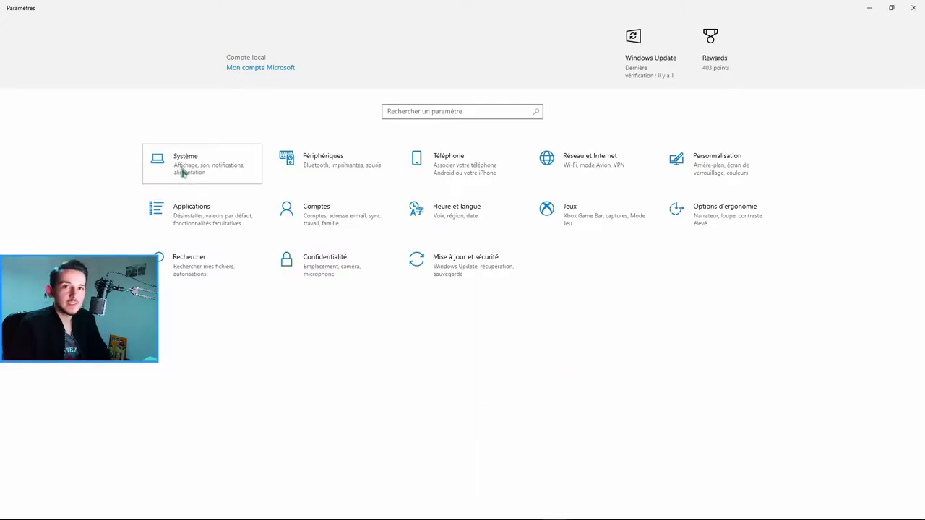
{"action": "left_click", "coordinate": [102, 164]}
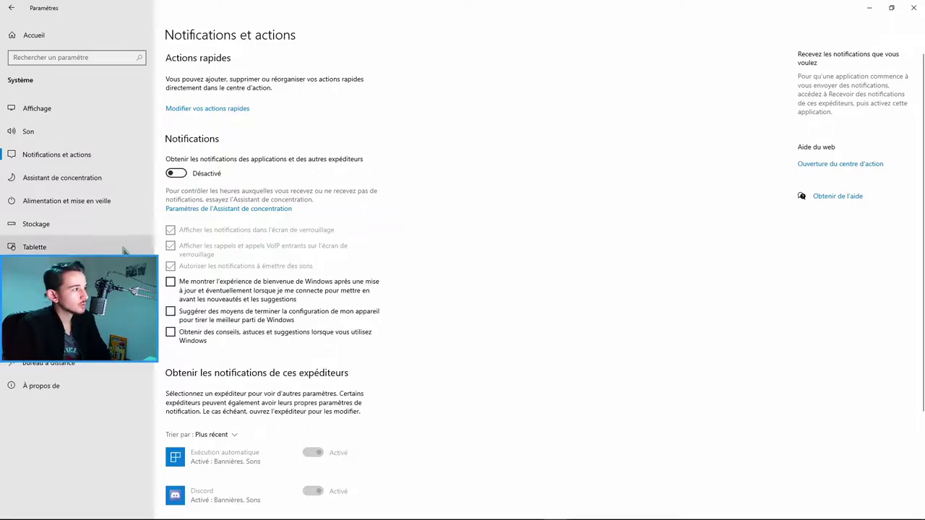
{"action": "left_click", "coordinate": [77, 181]}
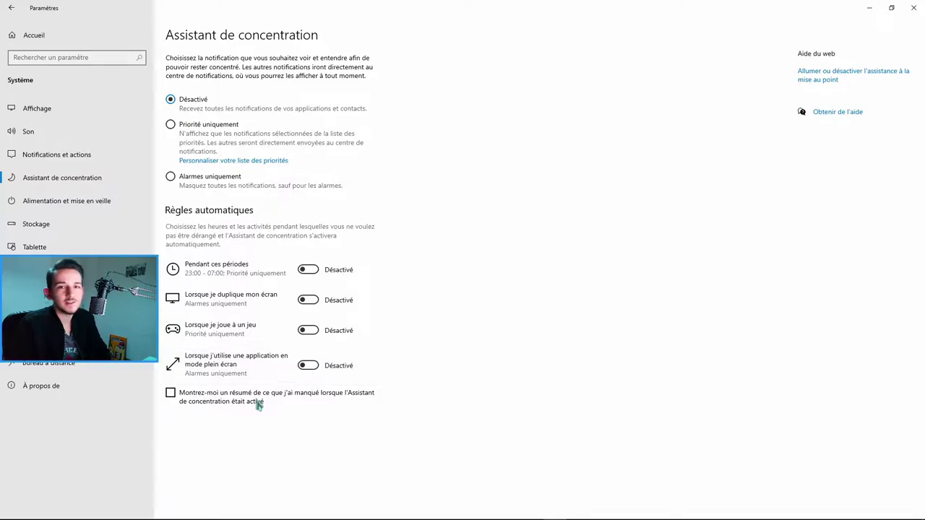
Review the gaming settings for Game Mode and the Xbox Game Bar.
{"action": "left_click", "coordinate": [44, 41]}
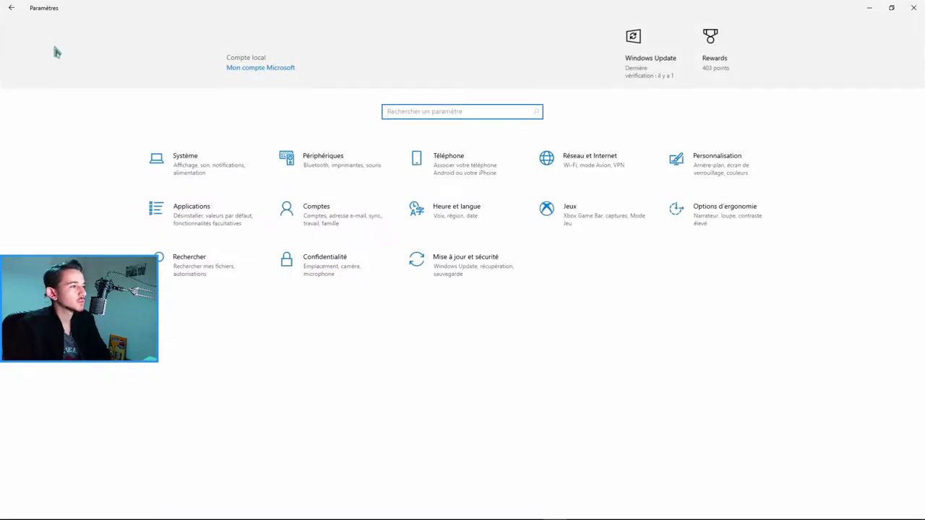
{"action": "left_click", "coordinate": [594, 214]}
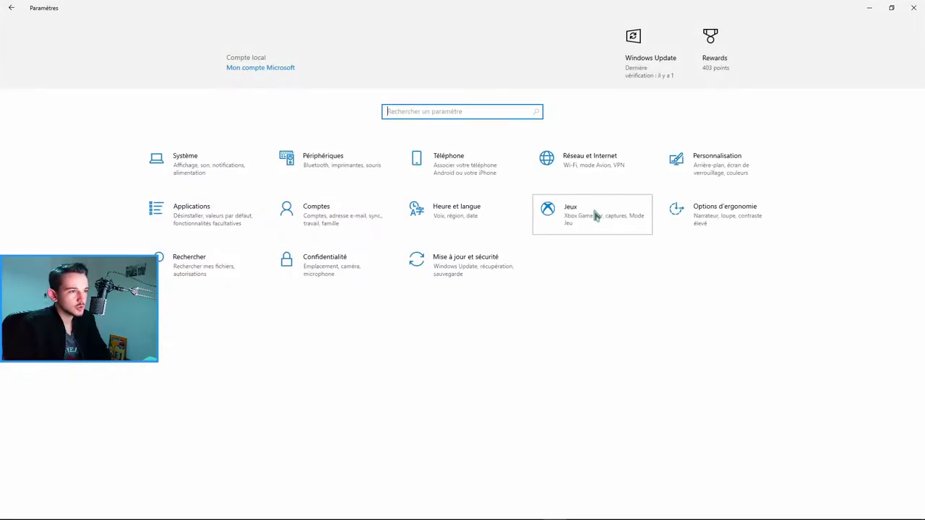
{"action": "left_click", "coordinate": [45, 158]}
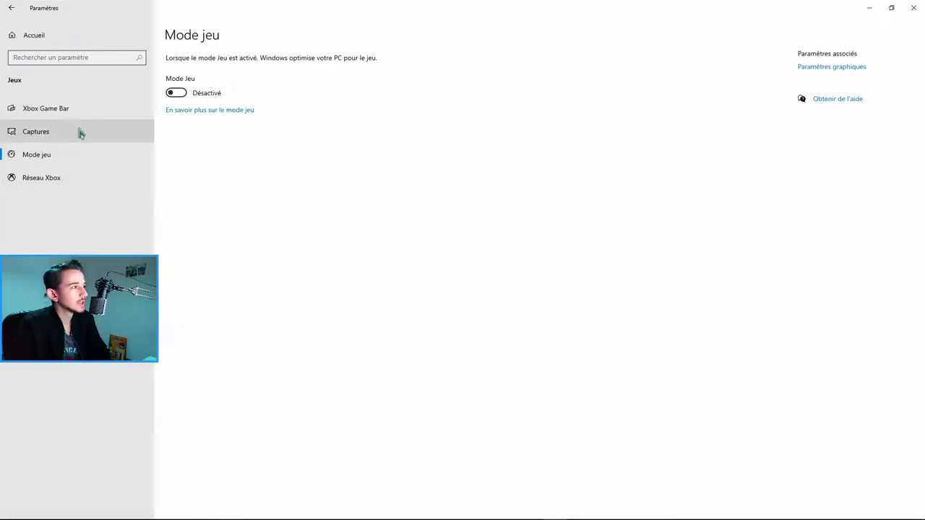
{"action": "left_click", "coordinate": [45, 108]}
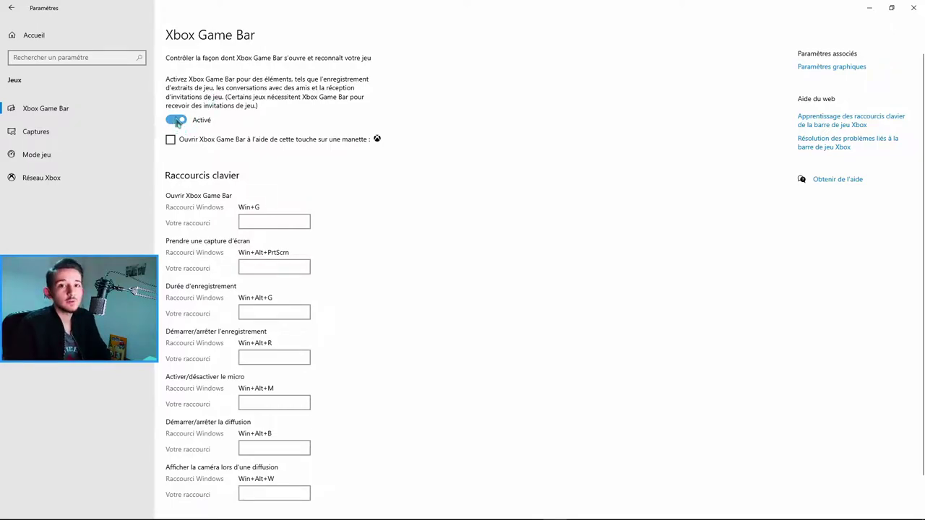
Review the Windows privacy permissions for general options, handwriting, diagnostics, activity history and online speech recognition.
{"action": "left_click", "coordinate": [110, 40]}
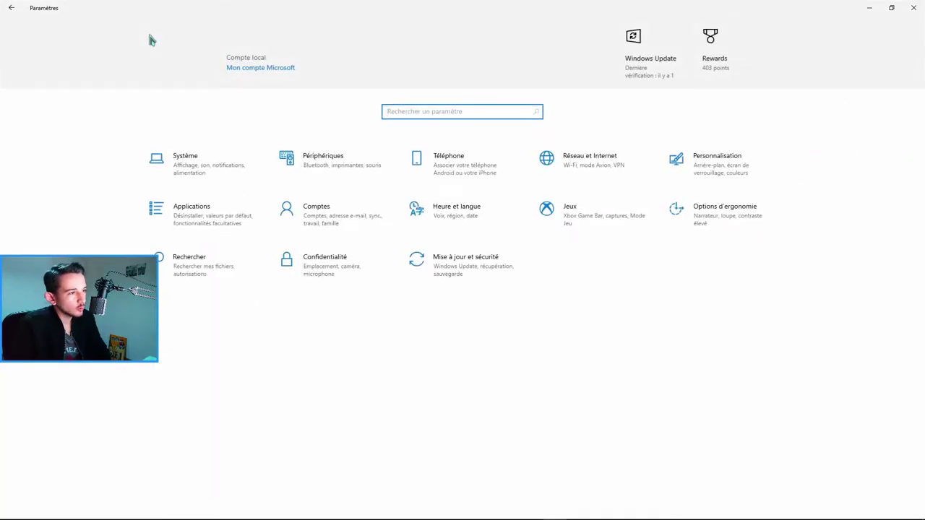
{"action": "left_click", "coordinate": [336, 260]}
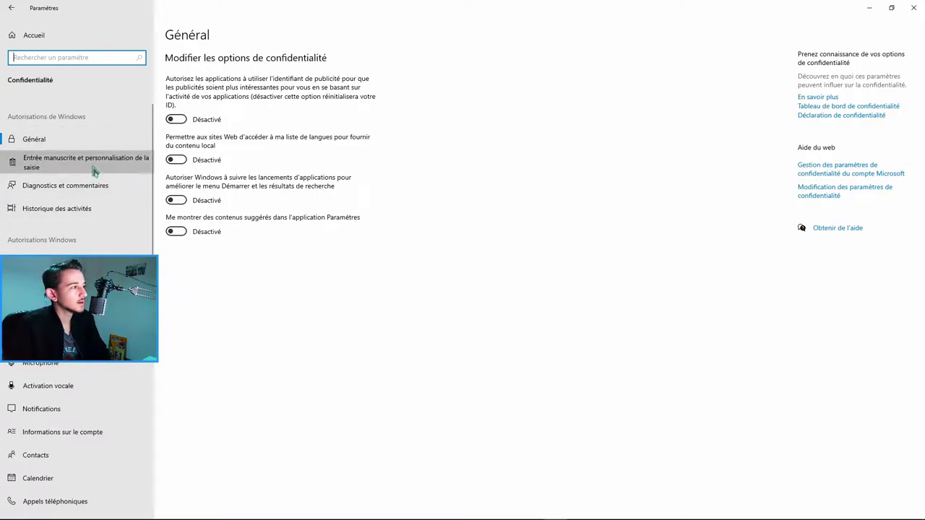
{"action": "left_click", "coordinate": [121, 169]}
{"action": "left_click", "coordinate": [79, 186]}
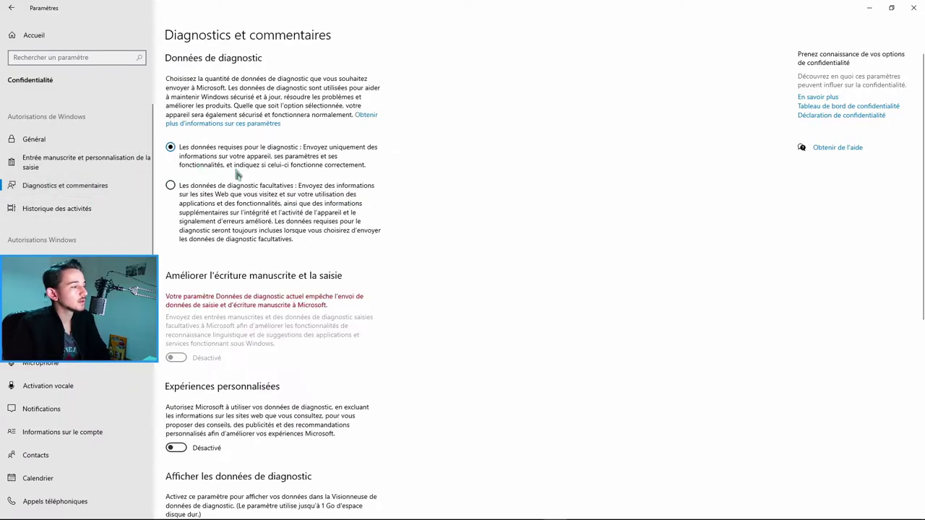
{"action": "left_click", "coordinate": [76, 209]}
{"action": "scroll", "coordinate": [80, 208], "scroll_direction": "down", "scroll_amount": 2}
{"action": "left_click", "coordinate": [82, 200]}
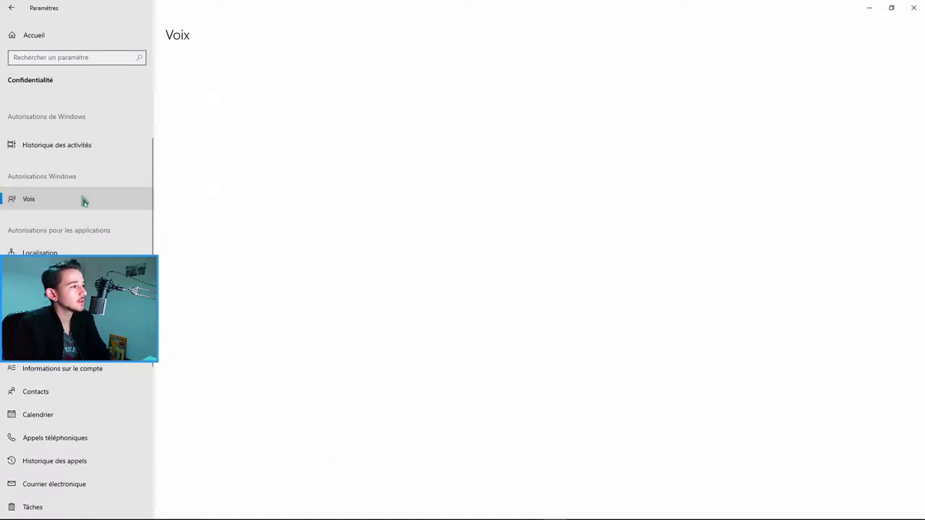
Examine the app permissions for other devices and the full list of apps allowed to run in the background.
{"action": "scroll", "coordinate": [103, 184], "scroll_direction": "down", "scroll_amount": 2}
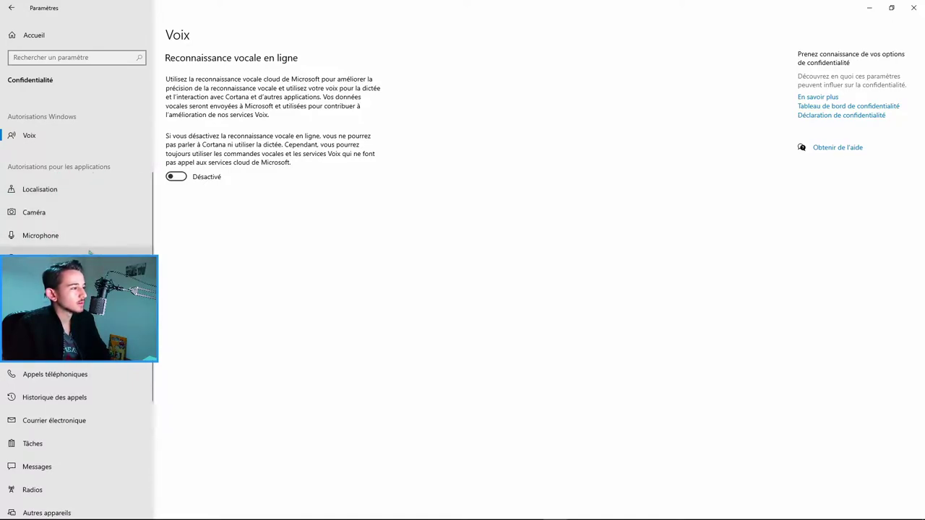
{"action": "scroll", "coordinate": [89, 248], "scroll_direction": "down", "scroll_amount": 2}
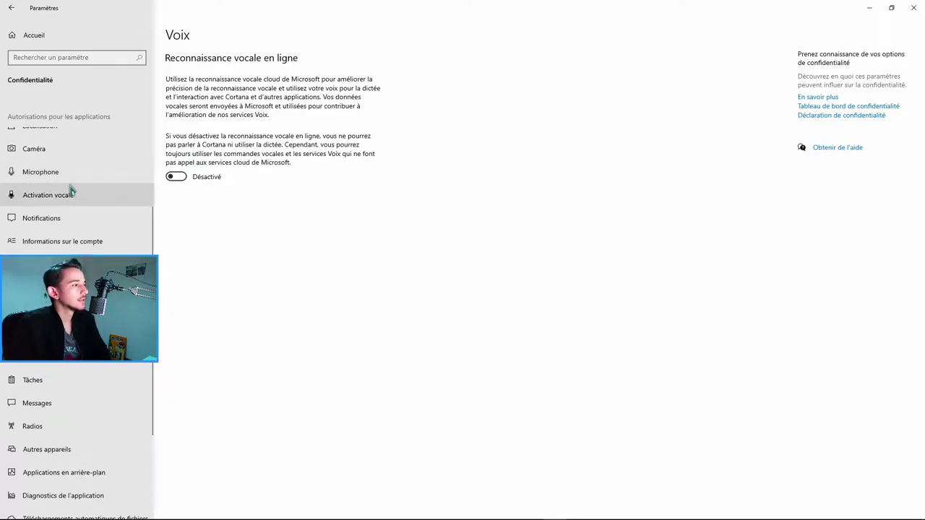
{"action": "scroll", "coordinate": [70, 202], "scroll_direction": "up", "scroll_amount": 2}
{"action": "scroll", "coordinate": [54, 219], "scroll_direction": "down", "scroll_amount": 2}
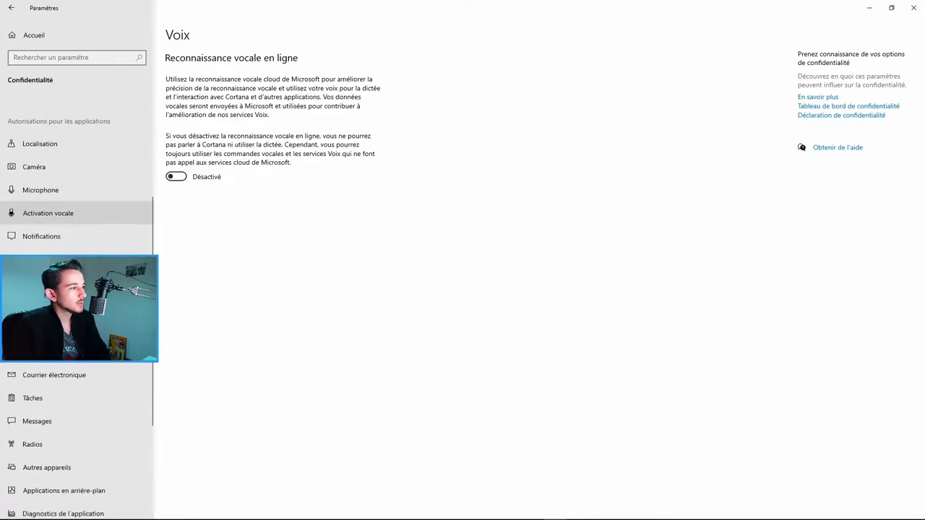
{"action": "scroll", "coordinate": [73, 227], "scroll_direction": "down", "scroll_amount": 5}
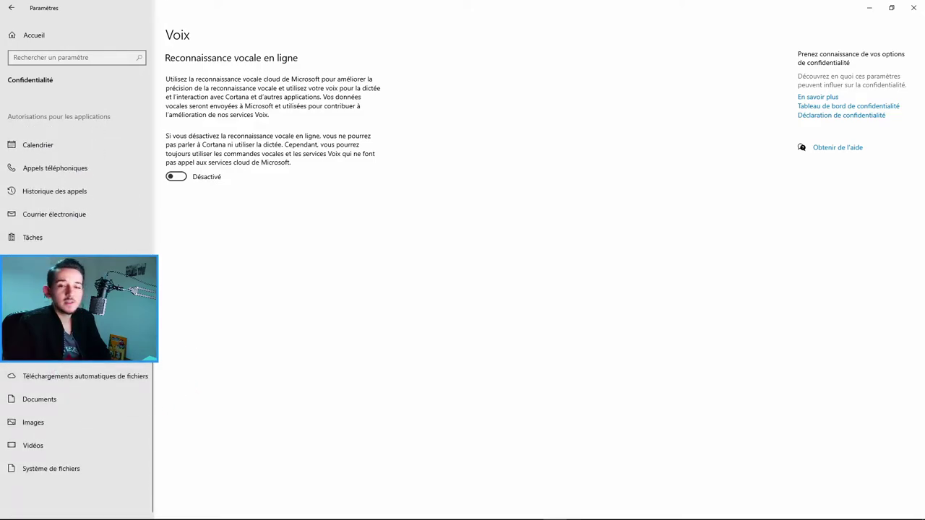
{"action": "left_click", "coordinate": [43, 306]}
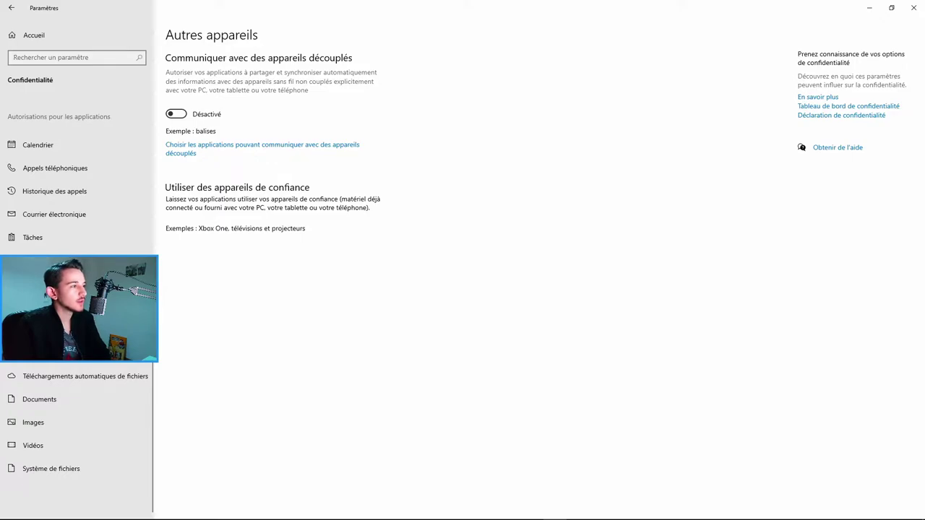
{"action": "left_click", "coordinate": [43, 329]}
{"action": "scroll", "coordinate": [265, 205], "scroll_direction": "down", "scroll_amount": 5}
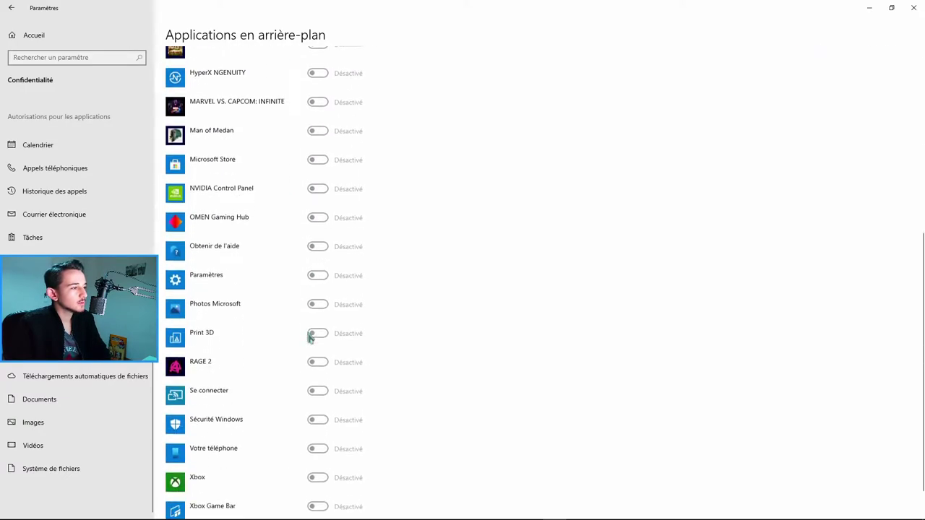
{"action": "scroll", "coordinate": [309, 336], "scroll_direction": "down", "scroll_amount": 1}
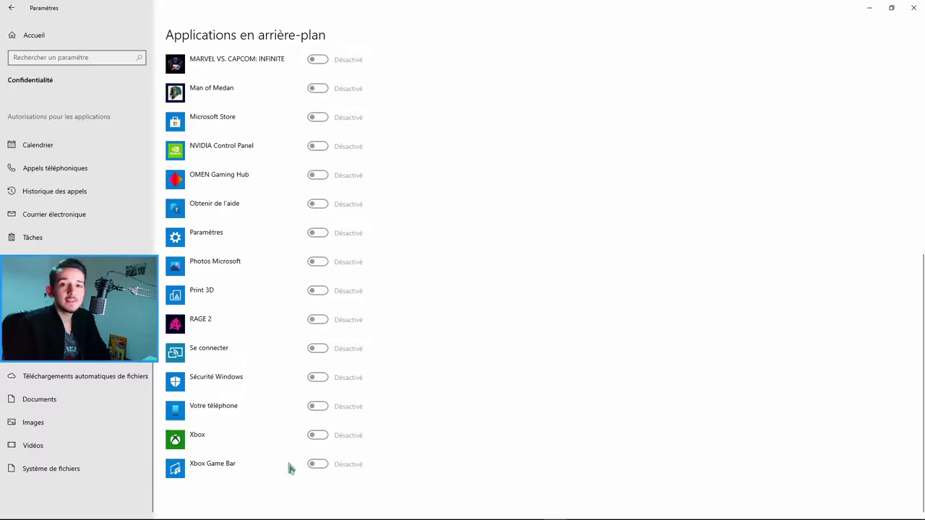
Open Windows Security from the Mise à jour et sécurité settings.
{"action": "scroll", "coordinate": [273, 468], "scroll_direction": "up", "scroll_amount": 8}
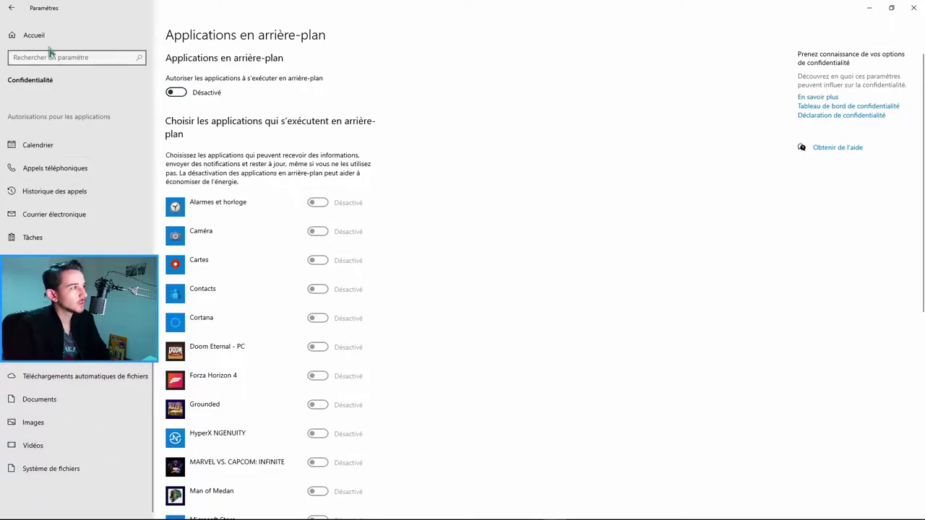
{"action": "left_click", "coordinate": [40, 32]}
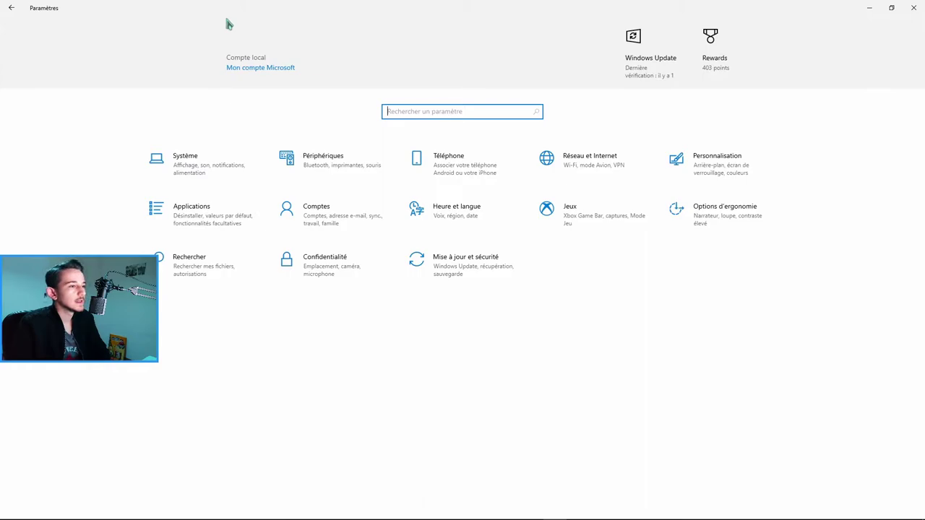
{"action": "left_click", "coordinate": [476, 266]}
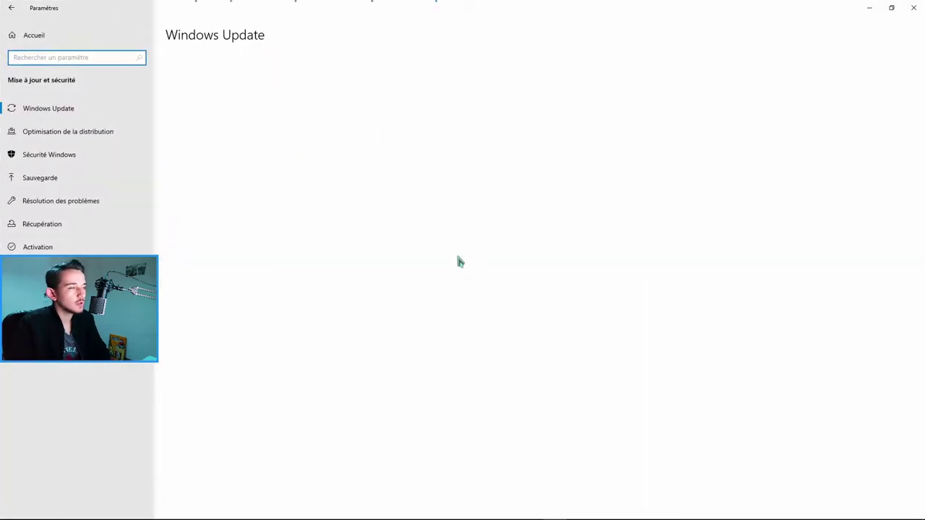
{"action": "left_click", "coordinate": [30, 164]}
{"action": "left_click", "coordinate": [235, 87]}
{"action": "left_click_drag", "start_coordinate": [330, 26], "coordinate": [349, 31]}
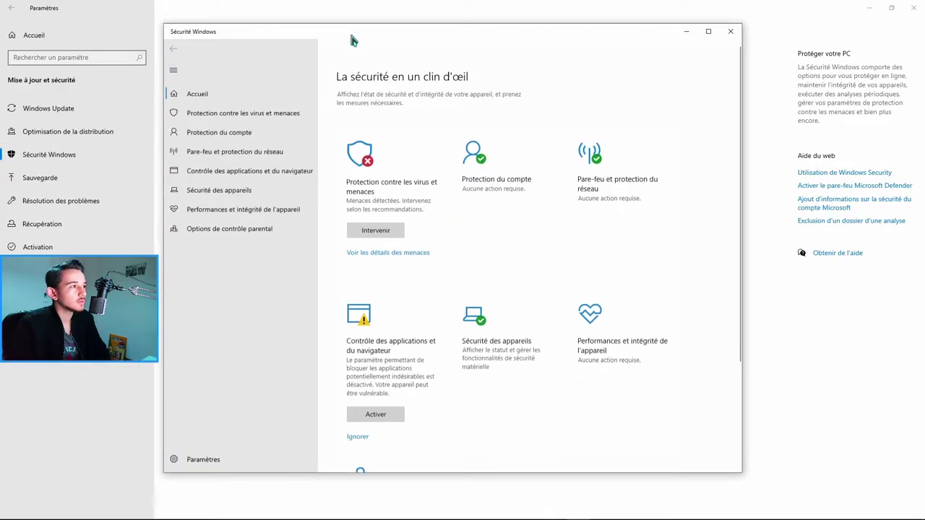
Review the virus and threat protection settings for real-time, cloud, sample submission and tamper protection, then close Windows Security.
{"action": "left_click", "coordinate": [228, 116]}
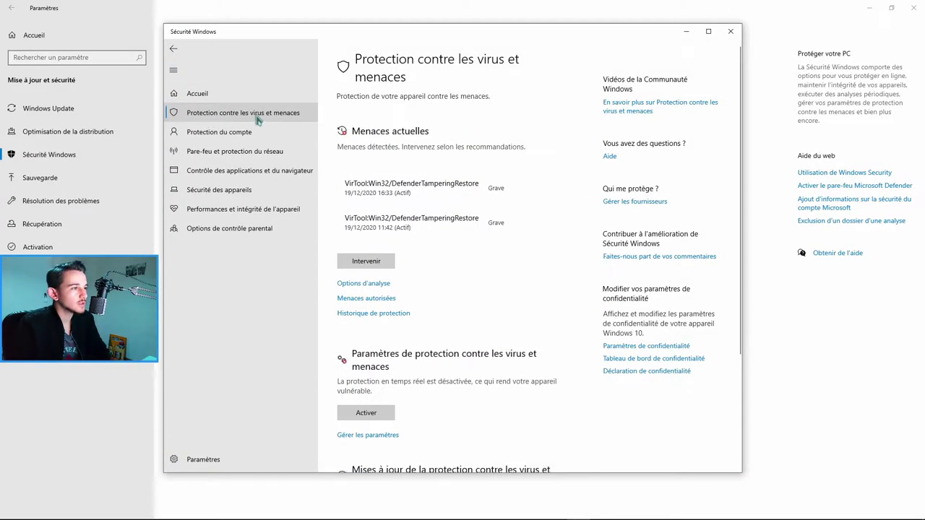
{"action": "scroll", "coordinate": [360, 312], "scroll_direction": "down", "scroll_amount": 3}
{"action": "left_click", "coordinate": [359, 333]}
{"action": "scroll", "coordinate": [358, 333], "scroll_direction": "down", "scroll_amount": 6}
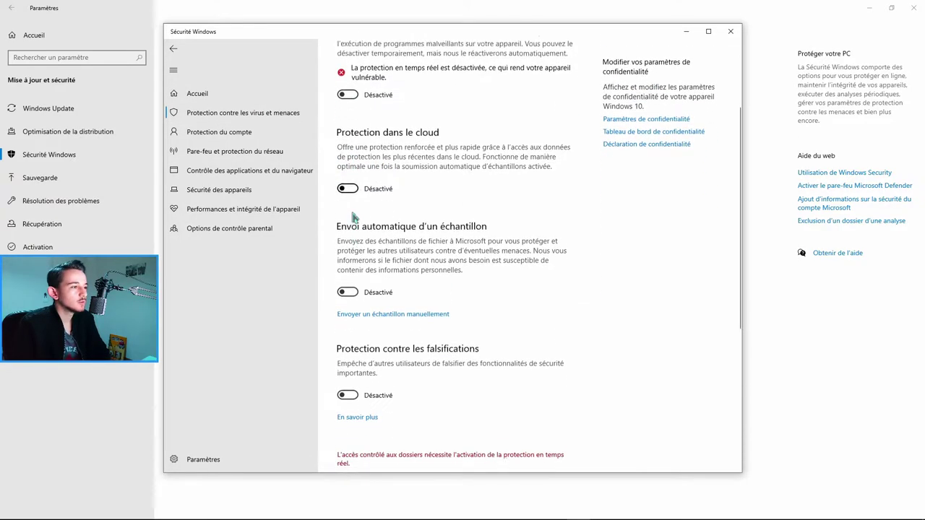
{"action": "scroll", "coordinate": [357, 332], "scroll_direction": "up", "scroll_amount": 6}
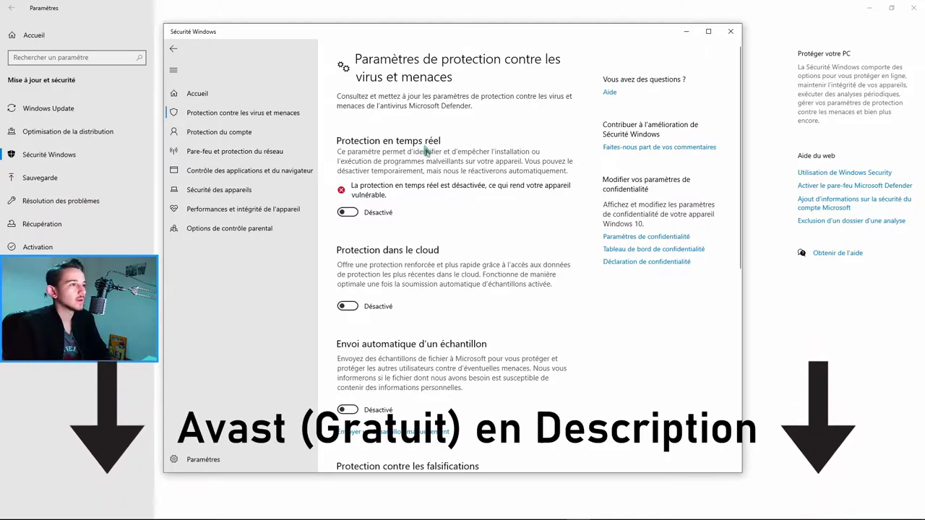
{"action": "mouse_move", "coordinate": [401, 36]}
{"action": "left_mouse_down"}
{"action": "mouse_move", "coordinate": [421, 48]}
{"action": "mouse_move", "coordinate": [394, 27]}
{"action": "left_mouse_up"}
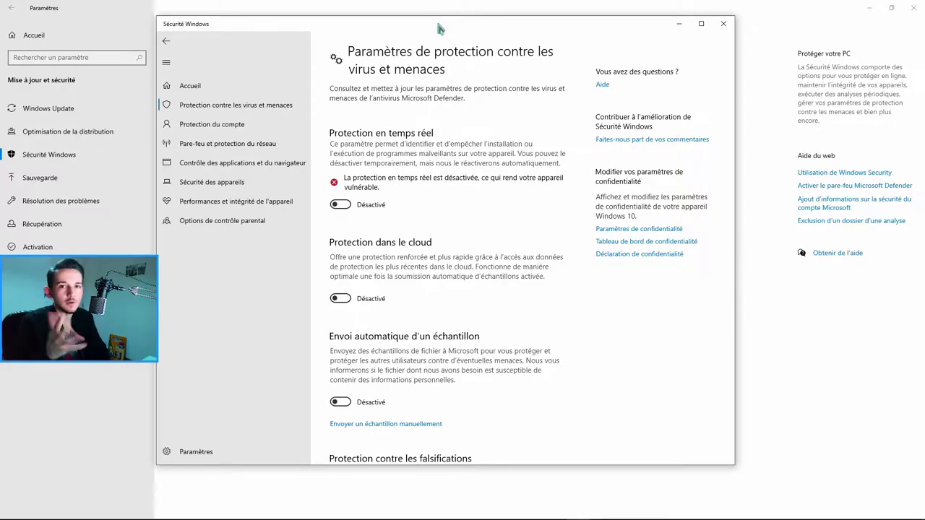
{"action": "left_click_drag", "start_coordinate": [442, 27], "coordinate": [452, 35]}
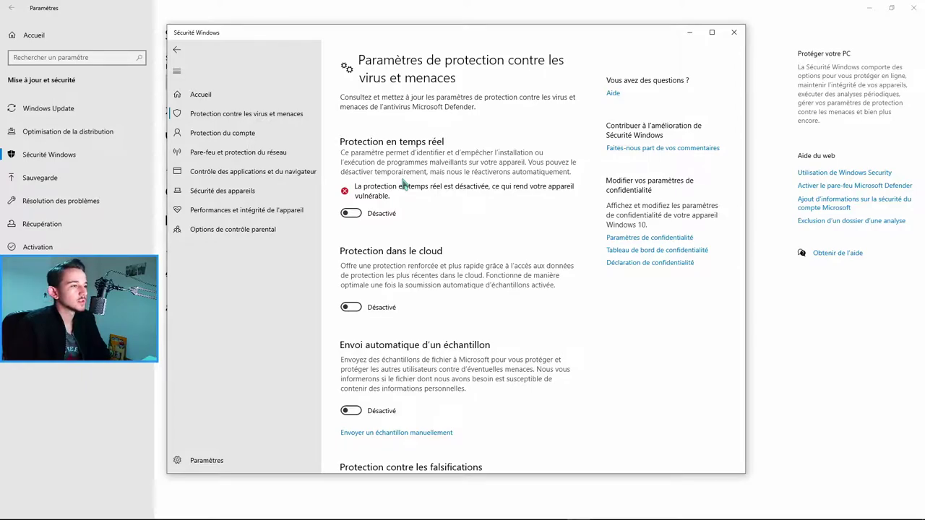
{"action": "left_click", "coordinate": [733, 32]}
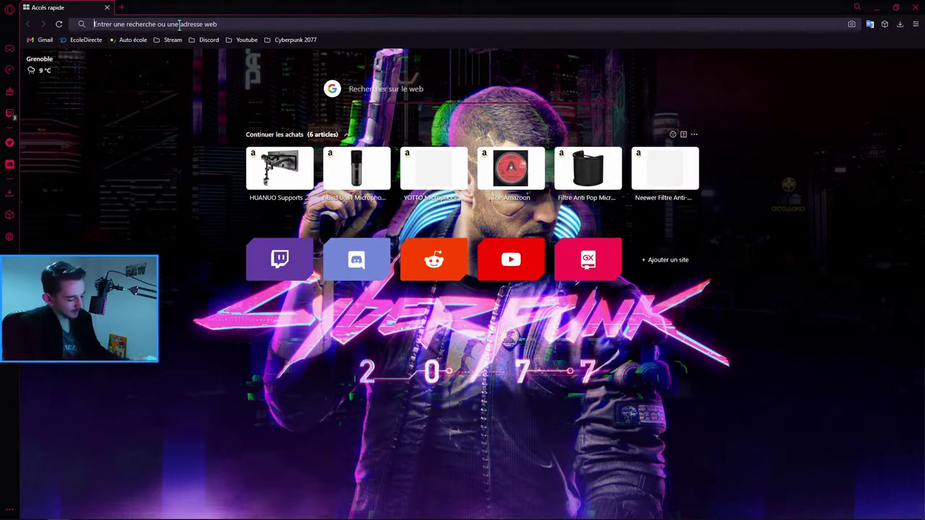
In the Opera GX browser, search for "dns jumper" and download DnsJumper.2.1.zip from the 01net page, dismissing the advert.
{"action": "type", "text": "dns jumper"}
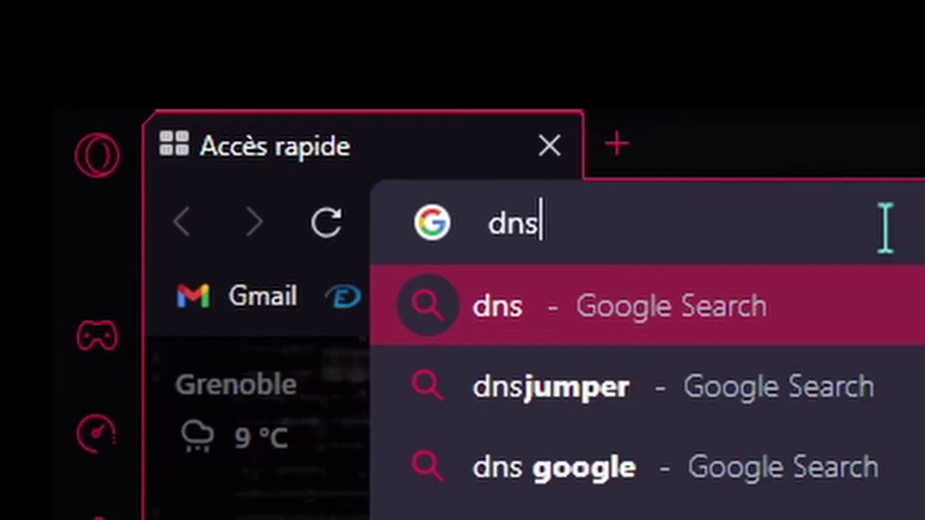
{"action": "key", "text": "Return"}
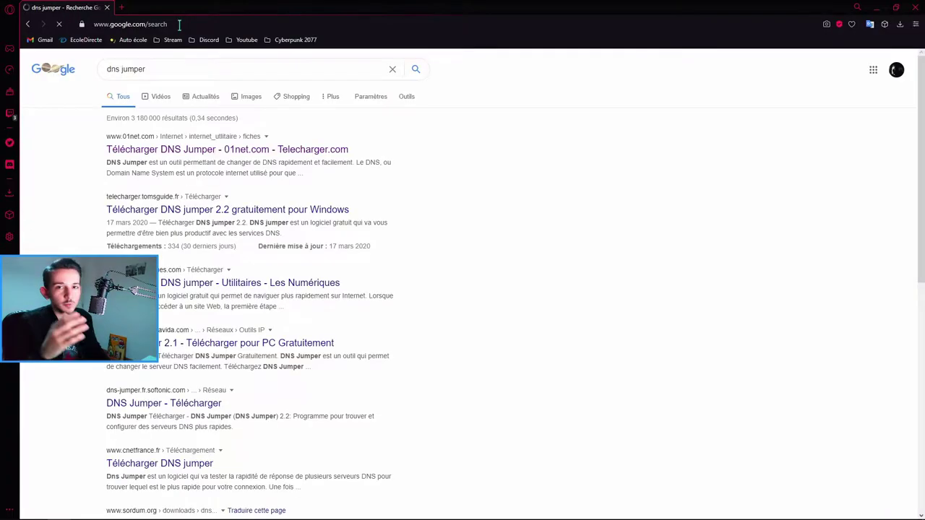
{"action": "left_click", "coordinate": [131, 152]}
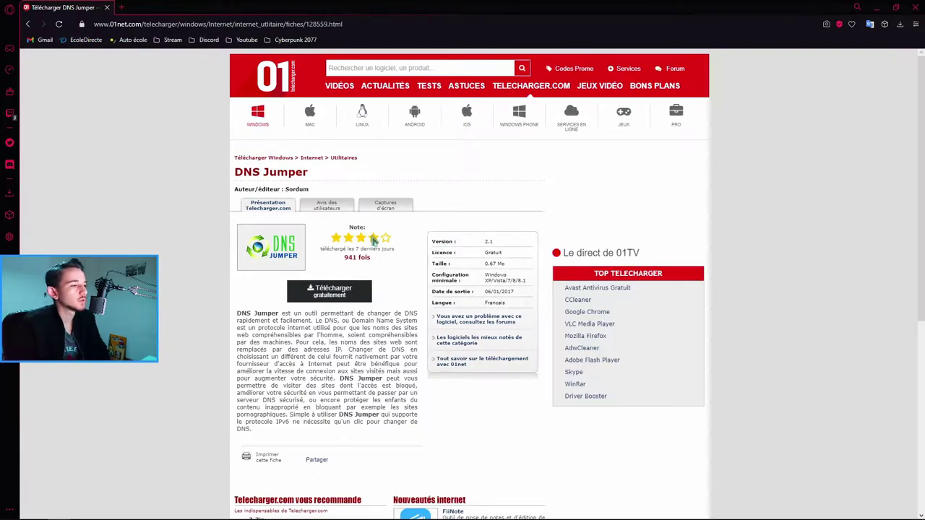
{"action": "scroll", "coordinate": [385, 234], "scroll_direction": "down", "scroll_amount": 1}
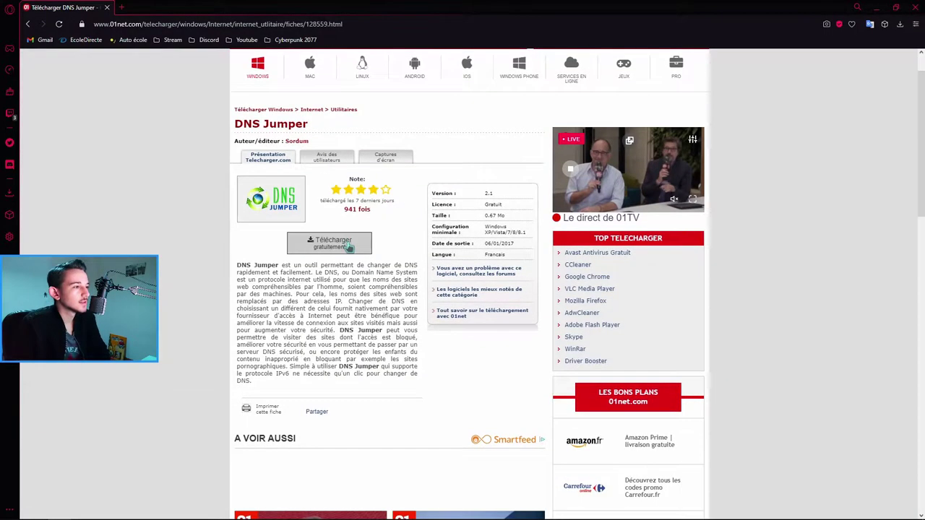
{"action": "left_click", "coordinate": [345, 242]}
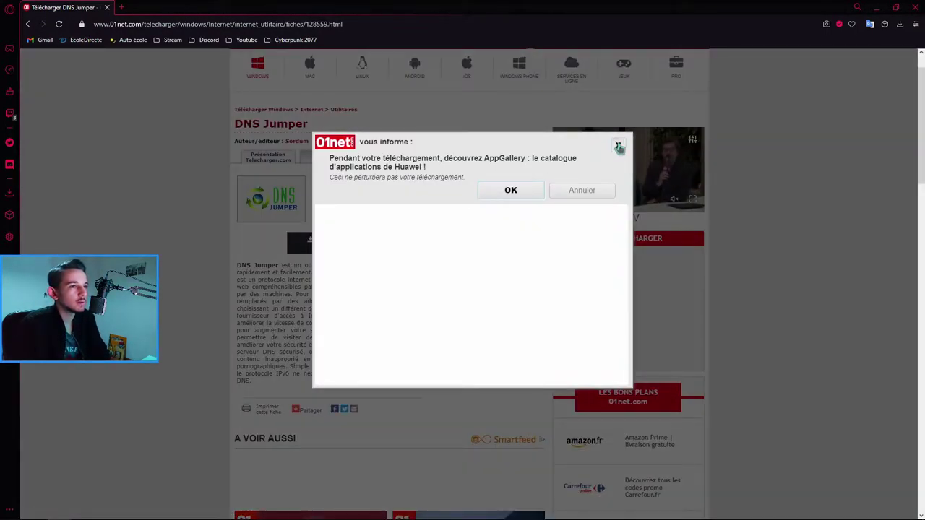
{"action": "left_click", "coordinate": [617, 145]}
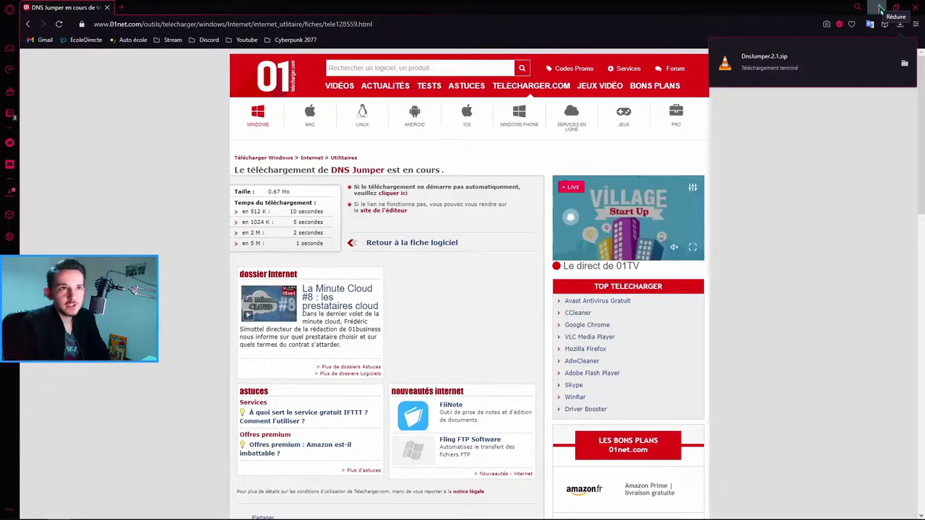
{"action": "left_click", "coordinate": [880, 7]}
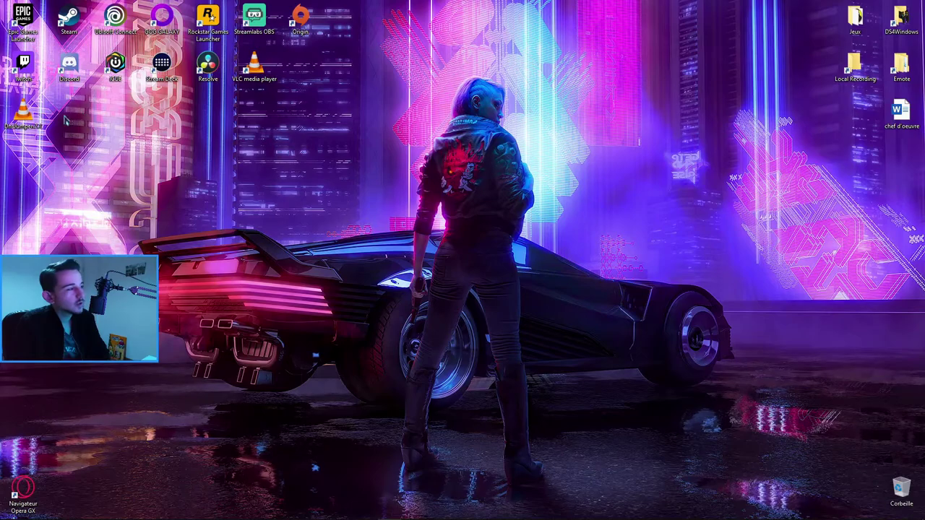
Extract the DnsJumper.2.1 archive into its own folder on the desktop and place the folder beside the archive.
{"action": "right_click", "coordinate": [25, 114]}
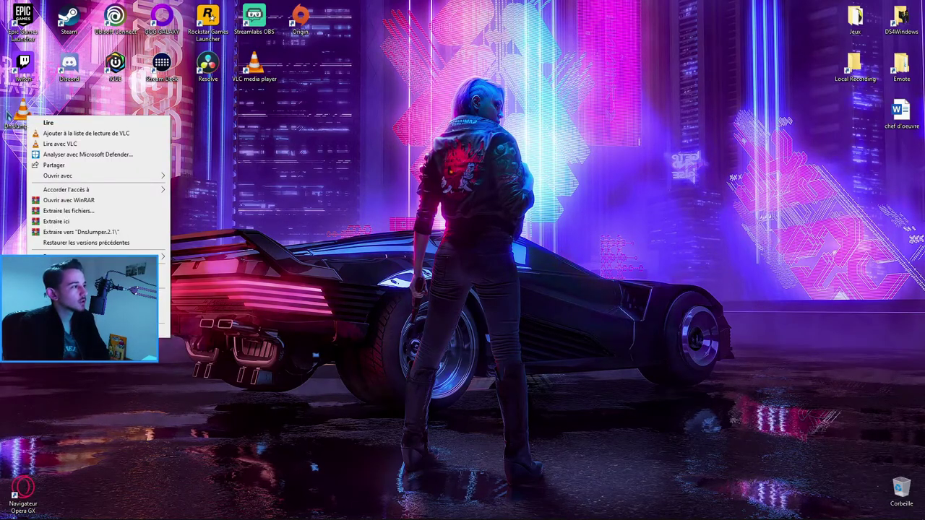
{"action": "left_click", "coordinate": [101, 232]}
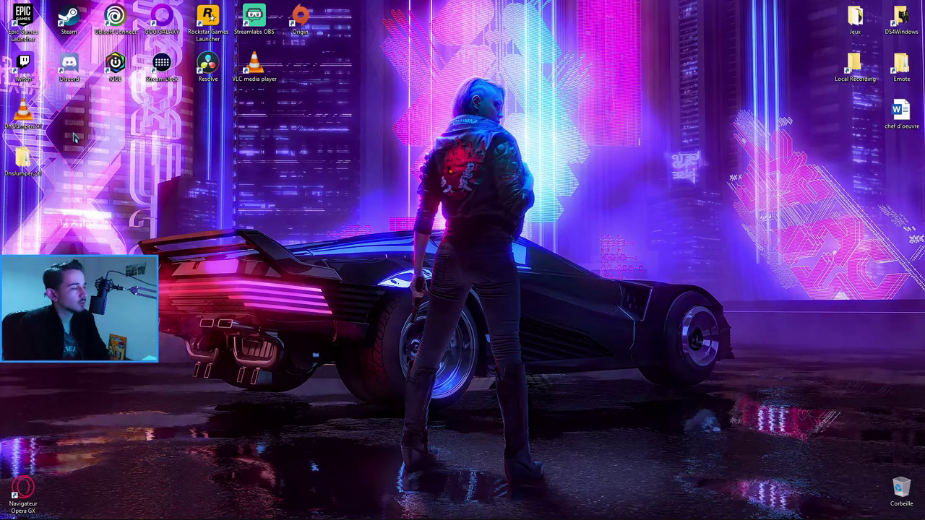
{"action": "left_click_drag", "start_coordinate": [24, 162], "coordinate": [69, 115]}
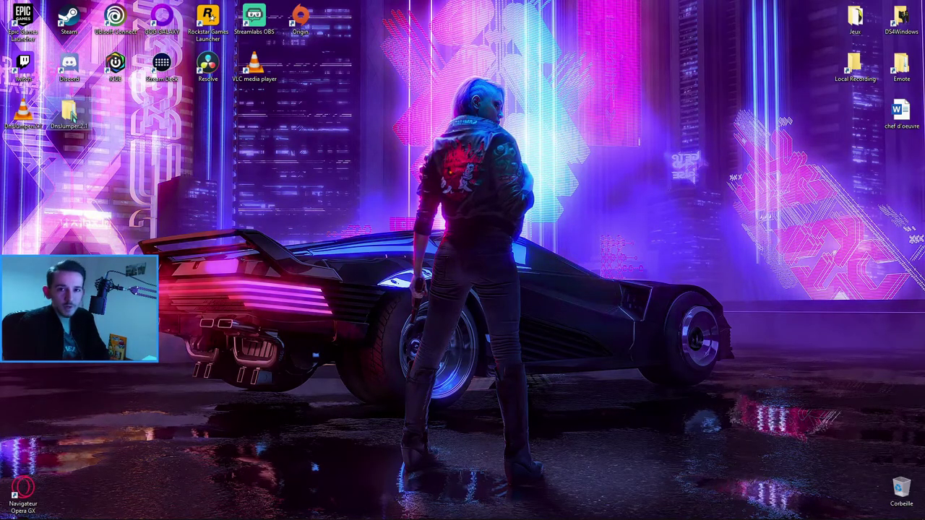
Run the DnsJumper application from the extracted folder as administrator and close the folder window.
{"action": "double_click", "coordinate": [69, 112]}
{"action": "double_click", "coordinate": [308, 171]}
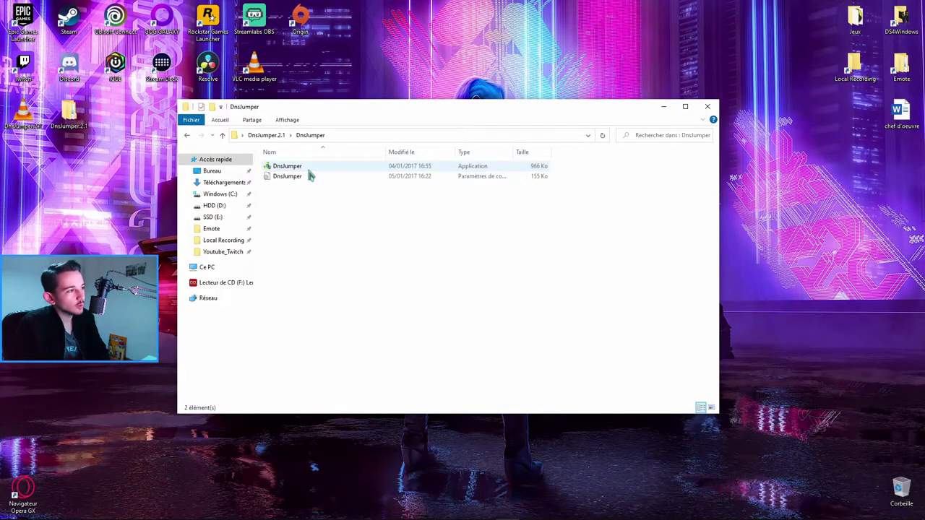
{"action": "right_click", "coordinate": [301, 166]}
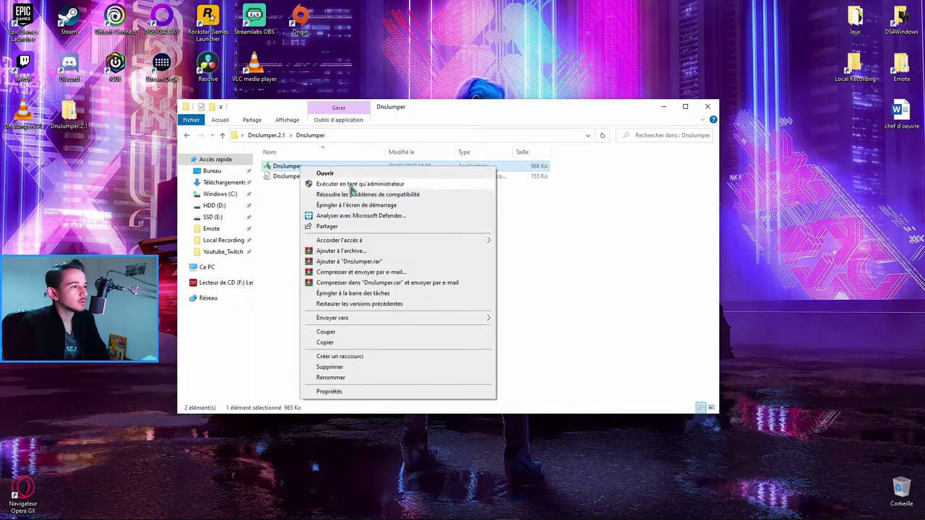
{"action": "left_click", "coordinate": [352, 185]}
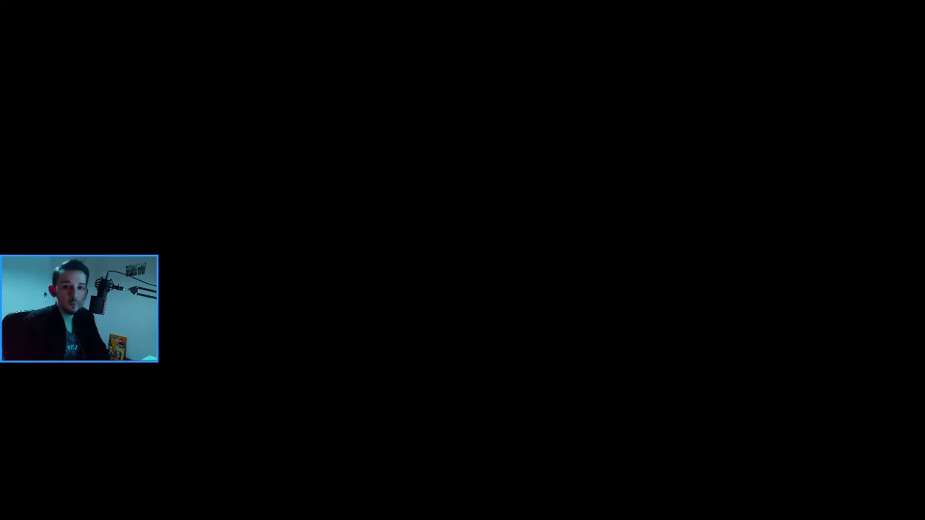
{"action": "key", "text": "alt+o"}
{"action": "mouse_move", "coordinate": [388, 181]}
{"action": "left_mouse_down"}
{"action": "mouse_move", "coordinate": [436, 180]}
{"action": "mouse_move", "coordinate": [382, 180]}
{"action": "left_mouse_up"}
{"action": "left_click", "coordinate": [712, 101]}
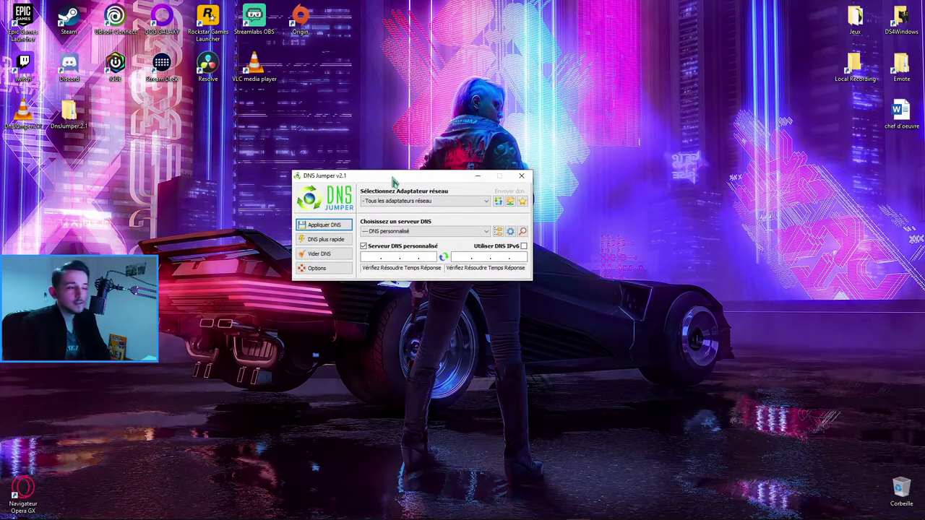
Open the fastest-DNS tool (DNS plus rapide) and run the DNS test on all listed servers.
{"action": "left_click", "coordinate": [335, 245]}
{"action": "left_click", "coordinate": [608, 318]}
{"action": "left_click_drag", "start_coordinate": [613, 316], "coordinate": [601, 190]}
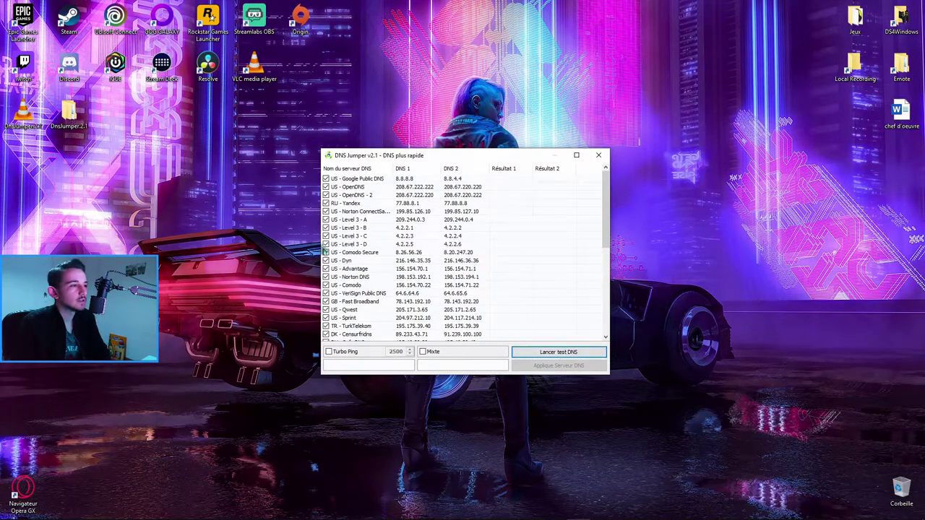
{"action": "scroll", "coordinate": [476, 217], "scroll_direction": "down", "scroll_amount": 10}
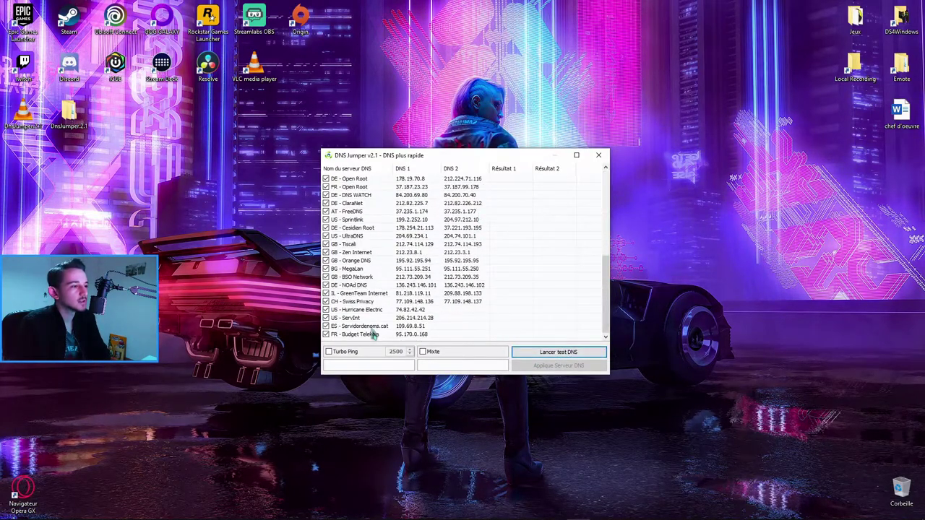
{"action": "scroll", "coordinate": [374, 336], "scroll_direction": "up", "scroll_amount": 10}
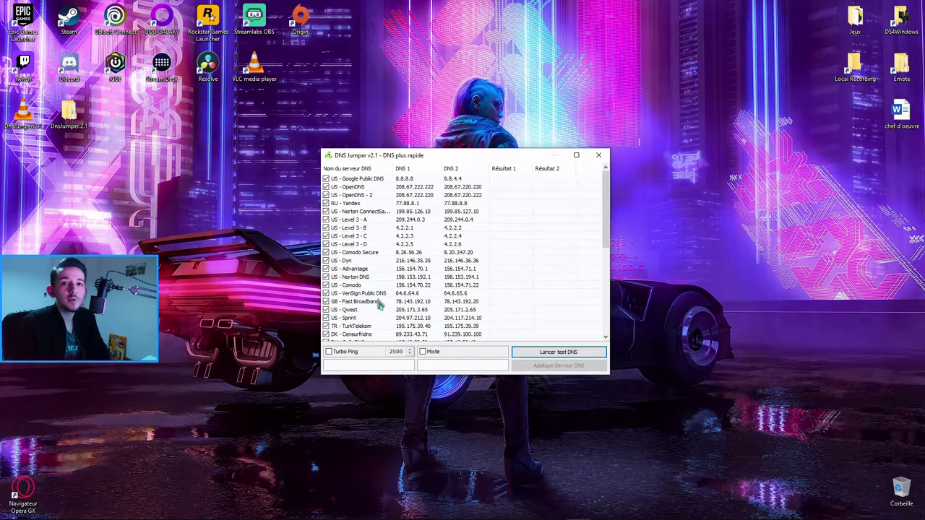
{"action": "left_click", "coordinate": [541, 352]}
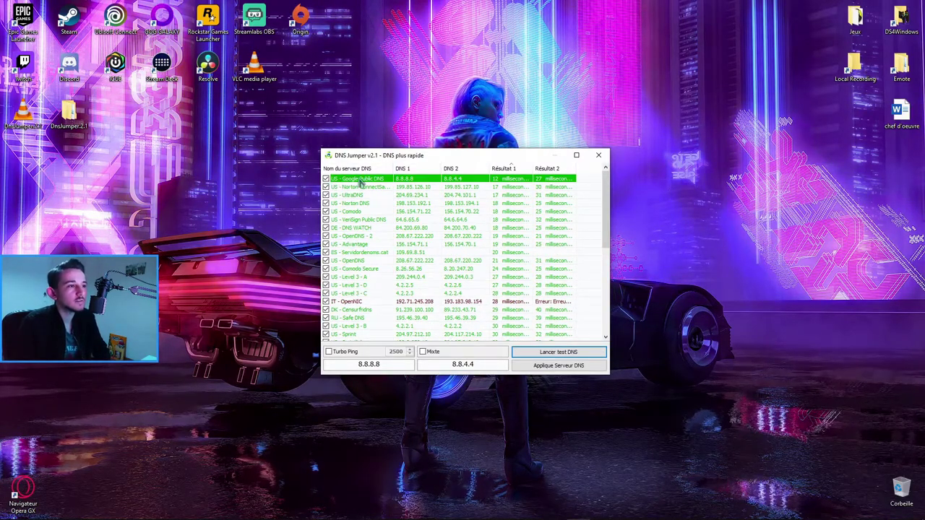
Examine the primary and secondary addresses of the fastest DNS server in the test results.
{"action": "left_click_drag", "start_coordinate": [476, 364], "coordinate": [454, 366]}
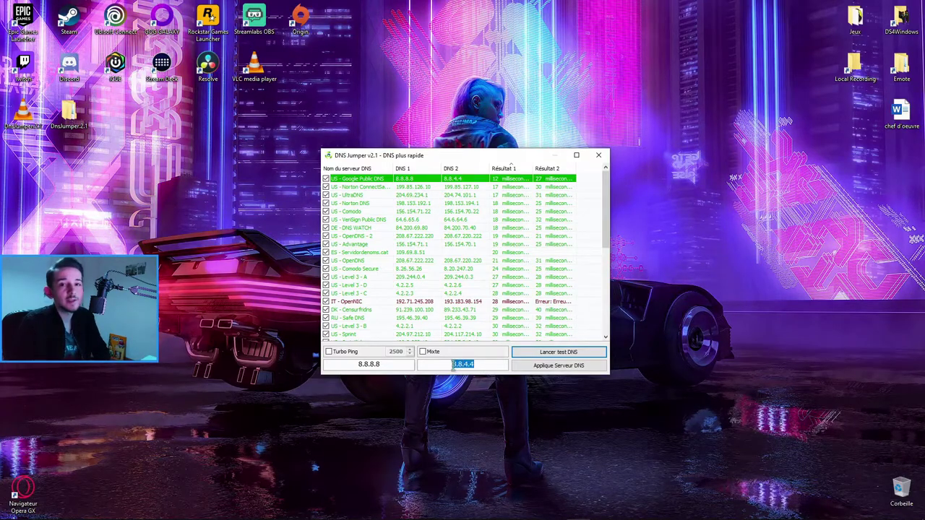
{"action": "mouse_move", "coordinate": [463, 160]}
{"action": "left_mouse_down"}
{"action": "mouse_move", "coordinate": [458, 150]}
{"action": "mouse_move", "coordinate": [465, 167]}
{"action": "left_mouse_up"}
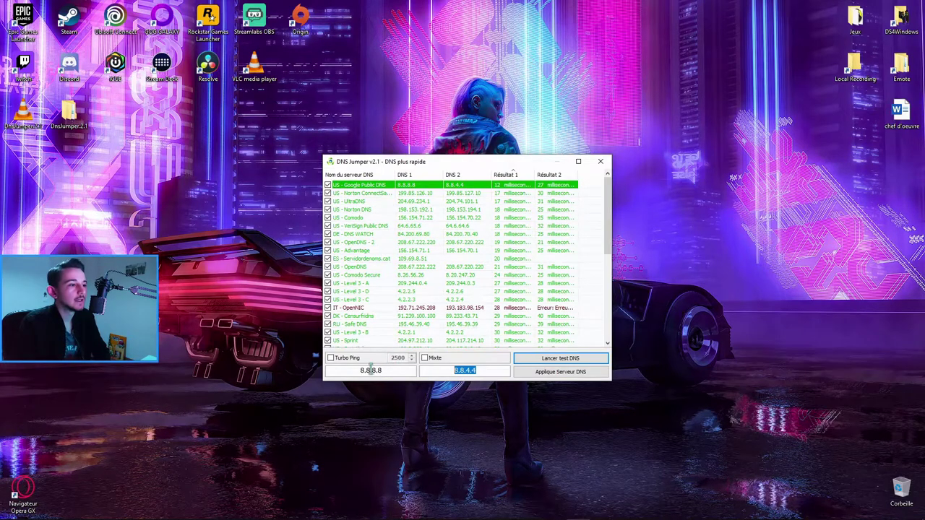
{"action": "left_click_drag", "start_coordinate": [354, 370], "coordinate": [394, 370]}
{"action": "left_click", "coordinate": [393, 370]}
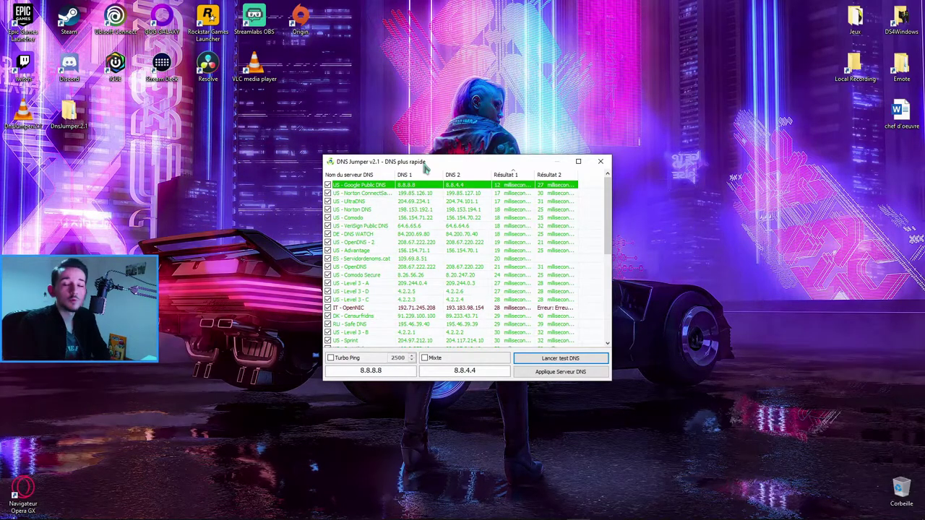
{"action": "left_click_drag", "start_coordinate": [425, 166], "coordinate": [427, 152]}
Open the network adapter options from the network and Internet settings and close the settings window.
{"action": "mouse_move", "coordinate": [882, 512]}
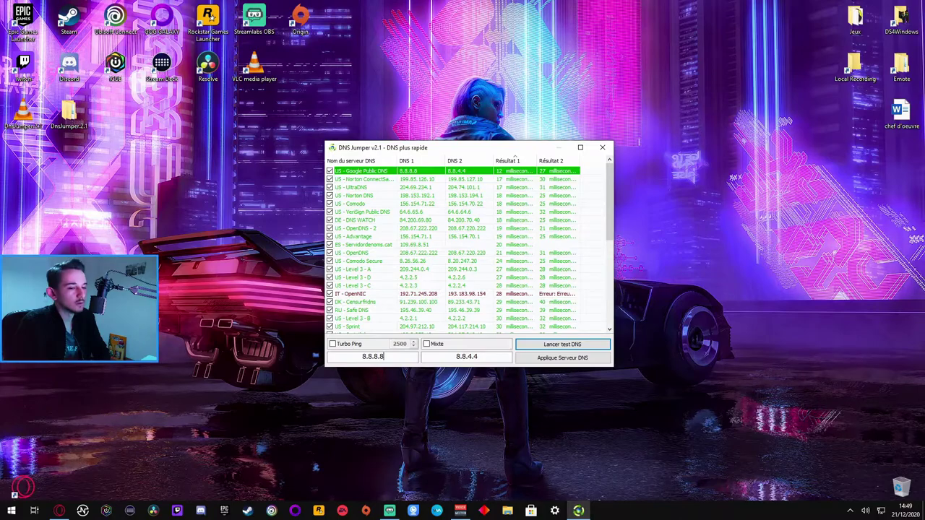
{"action": "right_click", "coordinate": [882, 512]}
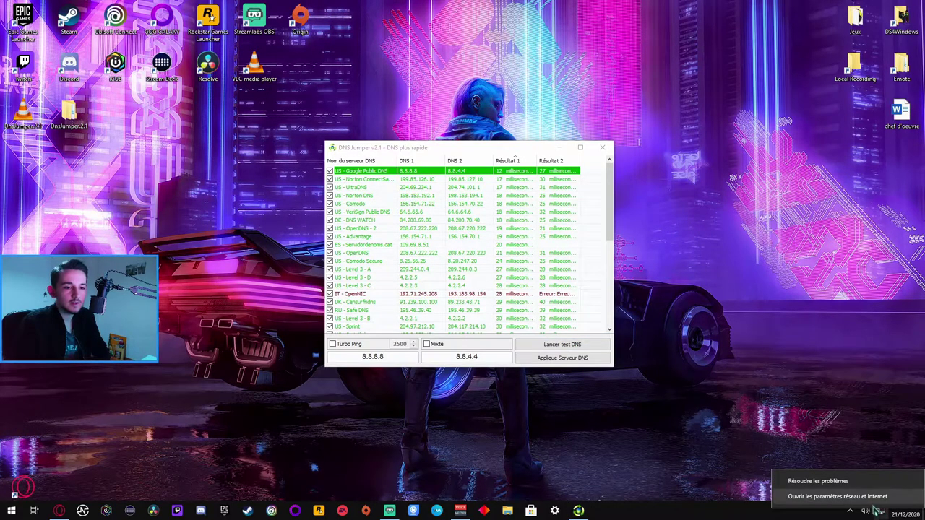
{"action": "left_click", "coordinate": [872, 501]}
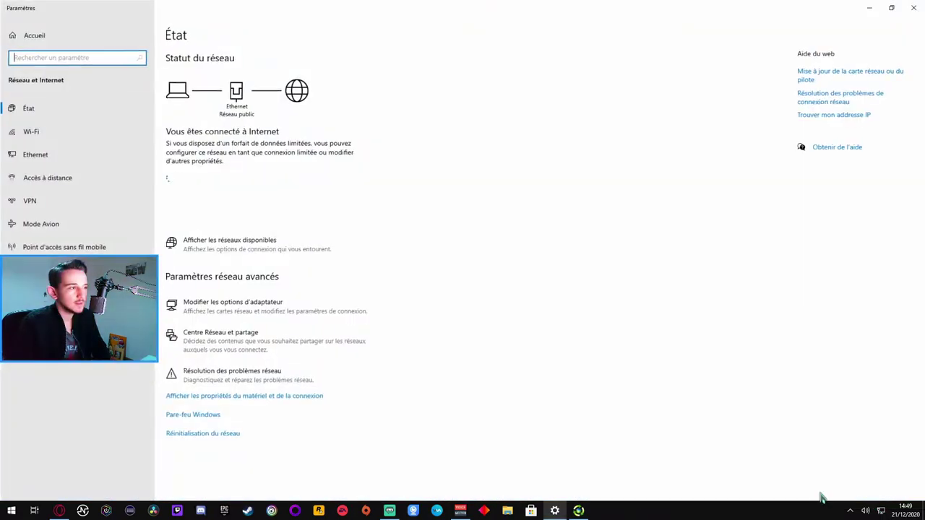
{"action": "left_click", "coordinate": [274, 312]}
{"action": "left_click", "coordinate": [913, 8]}
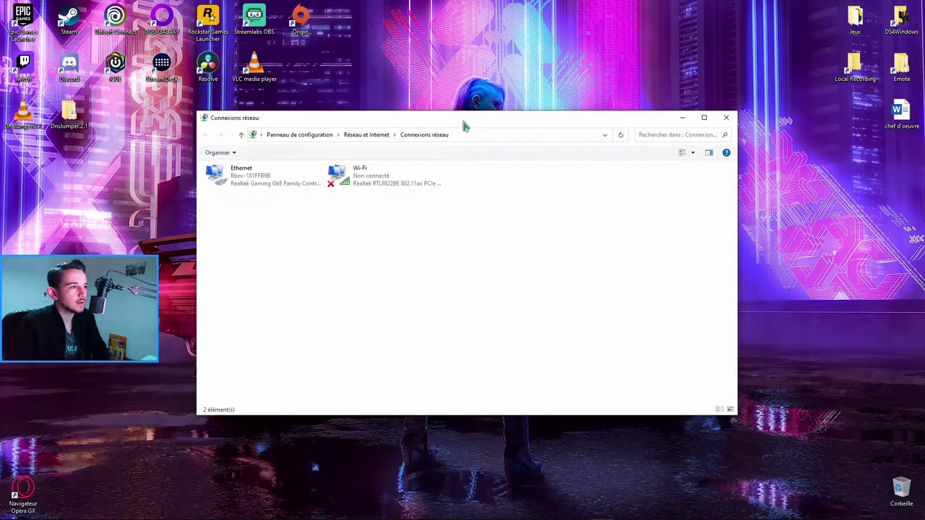
Open the Internet Protocol version 4 (TCP/IPv4) properties of the Ethernet connection.
{"action": "left_click_drag", "start_coordinate": [462, 121], "coordinate": [541, 111]}
{"action": "left_click", "coordinate": [355, 169]}
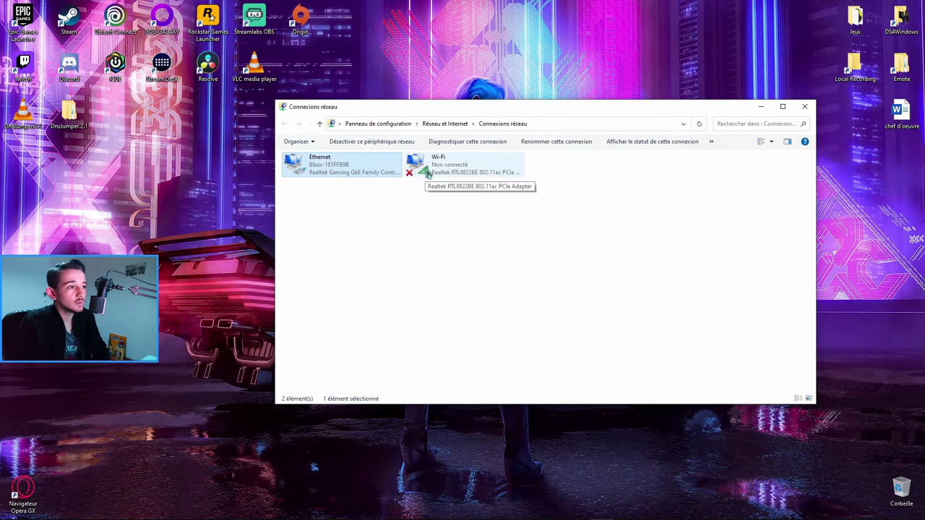
{"action": "double_click", "coordinate": [327, 168]}
{"action": "left_click", "coordinate": [406, 332]}
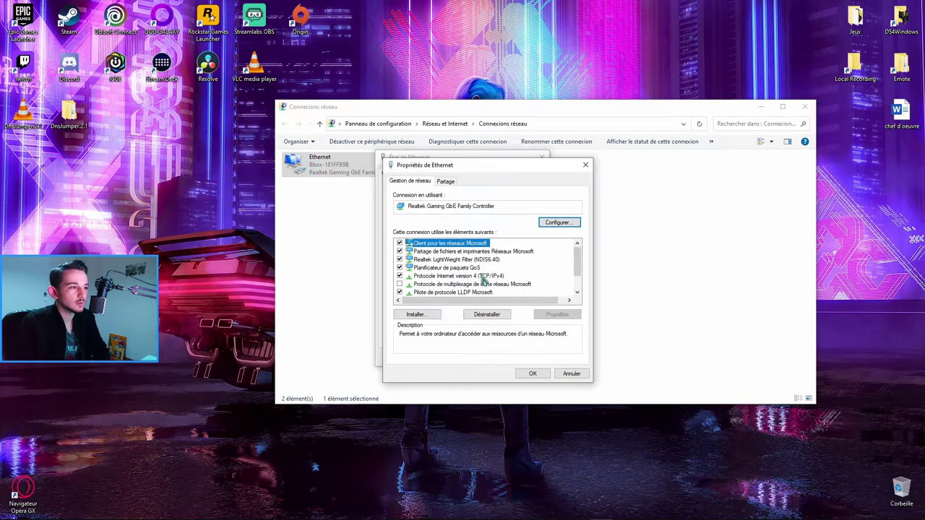
{"action": "double_click", "coordinate": [409, 276]}
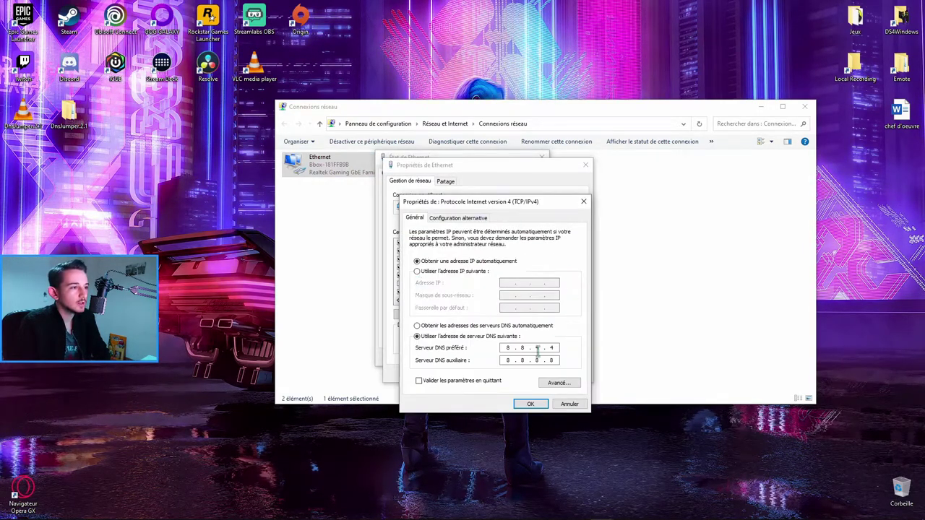
Set the preferred DNS server to 8.8.8.8, the primary address of the fastest server in DNS Jumper.
{"action": "double_click", "coordinate": [508, 347]}
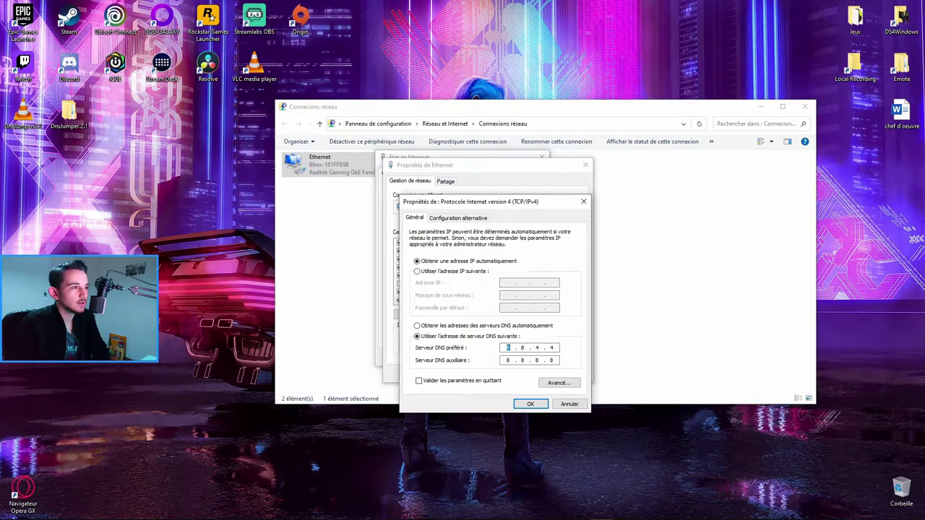
{"action": "left_click", "coordinate": [578, 511]}
{"action": "left_click_drag", "start_coordinate": [437, 148], "coordinate": [299, 116]}
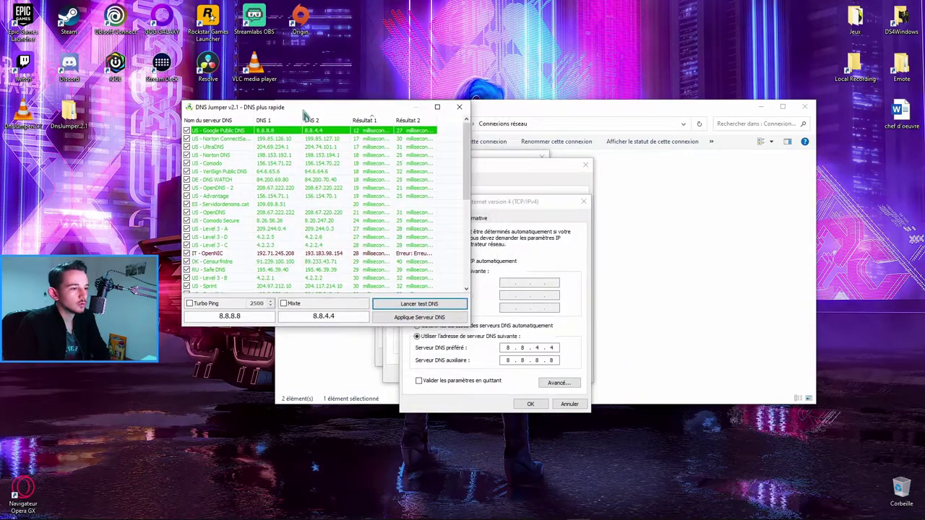
{"action": "left_click_drag", "start_coordinate": [272, 315], "coordinate": [191, 314]}
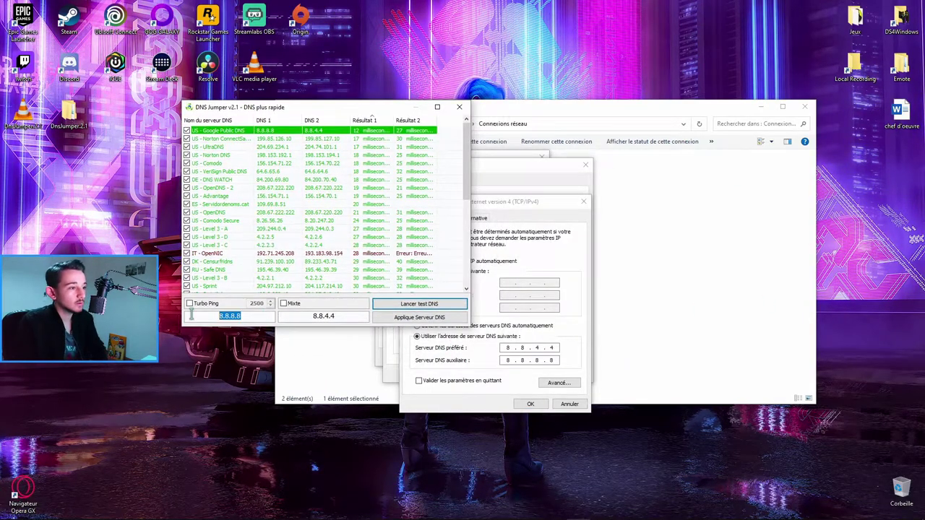
{"action": "left_click", "coordinate": [555, 347]}
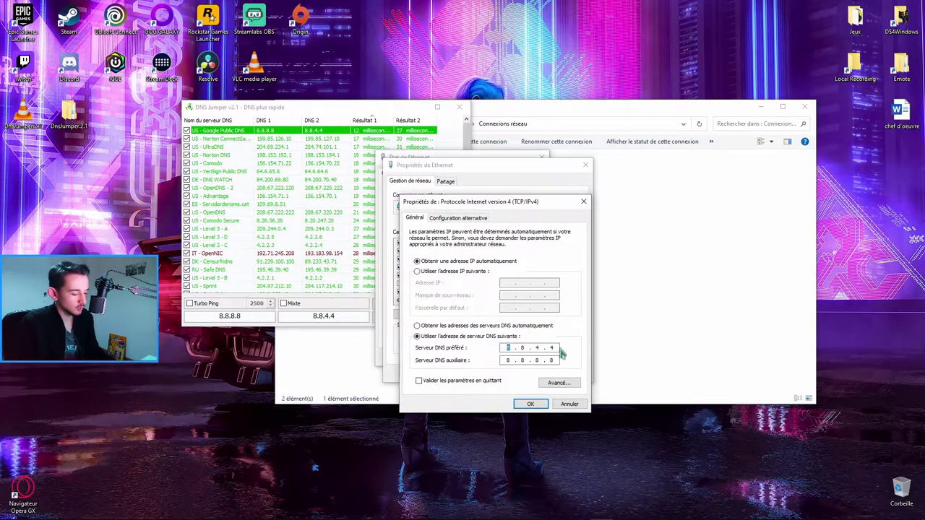
Set the auxiliary DNS server to 8.8.4.4, enable validation of the settings on exit and confirm the Ethernet properties.
{"action": "left_click", "coordinate": [304, 315]}
{"action": "left_click_drag", "start_coordinate": [307, 316], "coordinate": [336, 316]}
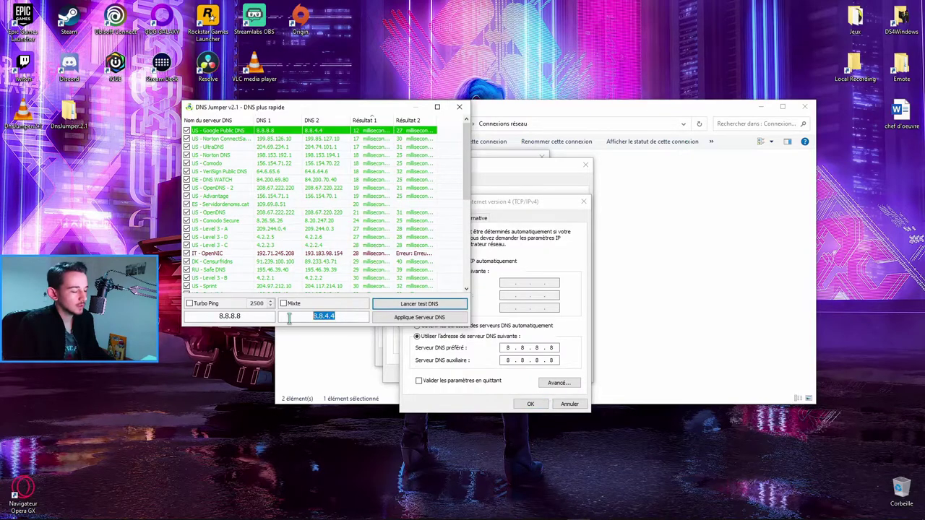
{"action": "left_click", "coordinate": [518, 360]}
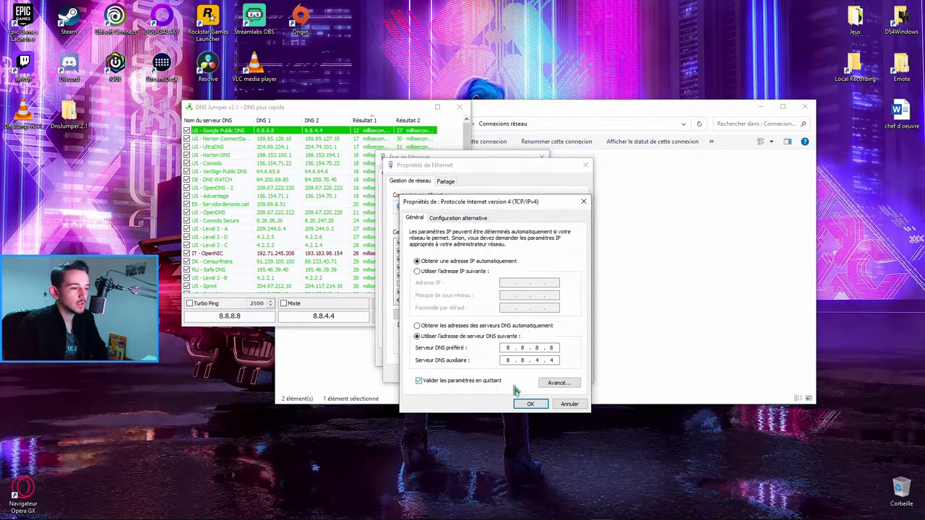
{"action": "left_click", "coordinate": [530, 403]}
{"action": "left_click", "coordinate": [530, 373]}
Close the Ethernet status, DNS Jumper, network connections and Windows network diagnostics windows.
{"action": "left_click_drag", "start_coordinate": [394, 174], "coordinate": [662, 100]}
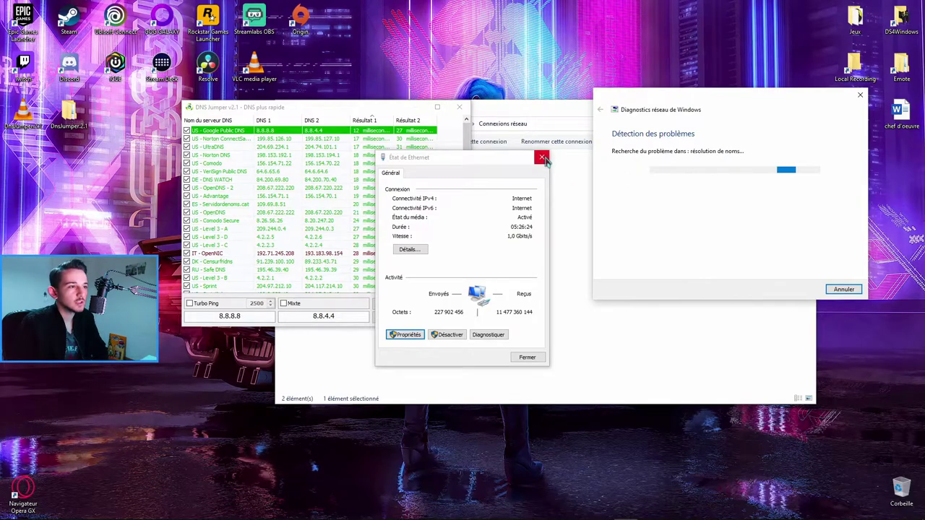
{"action": "left_click", "coordinate": [526, 357]}
{"action": "left_click", "coordinate": [434, 373]}
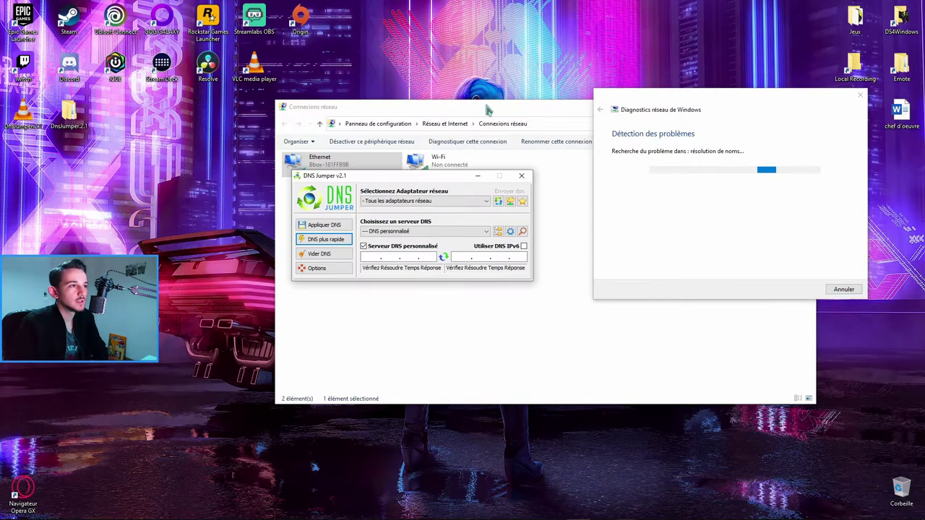
{"action": "left_click", "coordinate": [521, 176]}
{"action": "left_click_drag", "start_coordinate": [497, 106], "coordinate": [387, 109]}
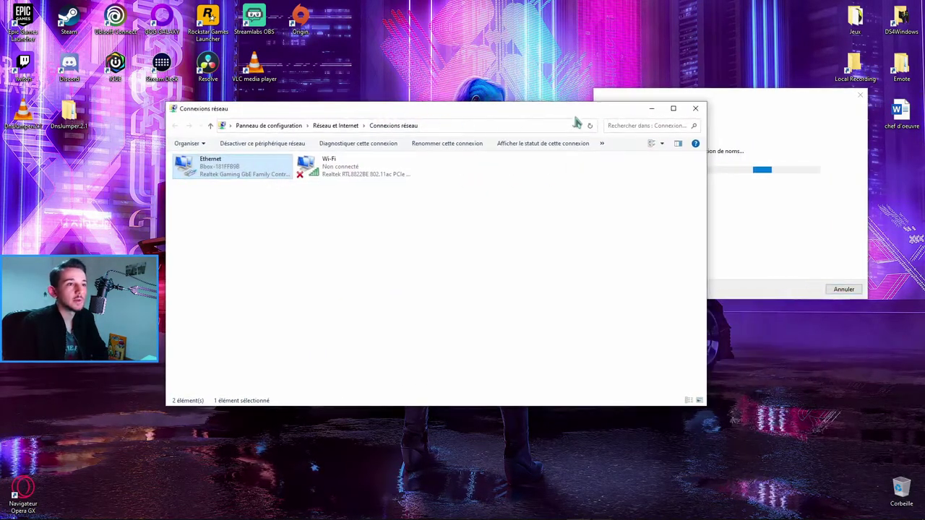
{"action": "left_click", "coordinate": [690, 112]}
{"action": "left_click_drag", "start_coordinate": [692, 99], "coordinate": [430, 138]}
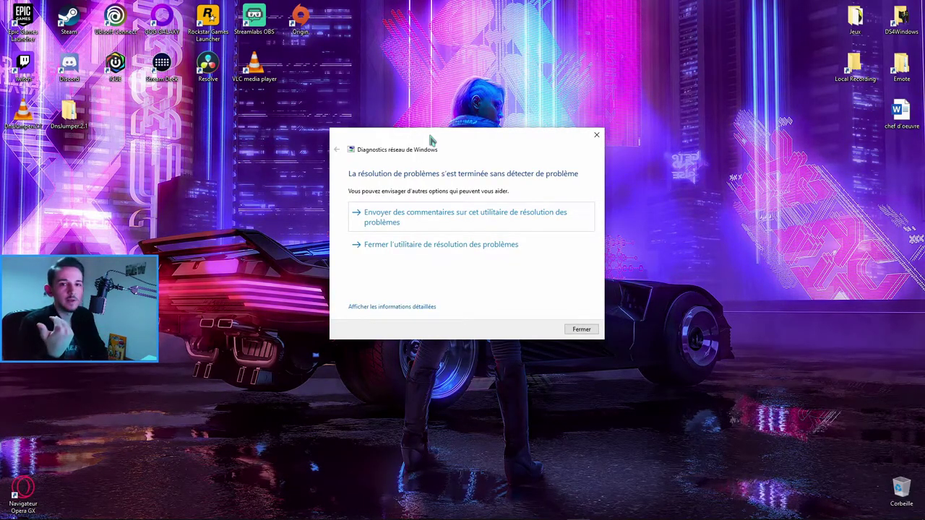
{"action": "left_click", "coordinate": [582, 329]}
Search Windows for "alime" and open the power plan settings (Modifier le mode de gestion d'alimentation).
{"action": "left_click", "coordinate": [11, 511]}
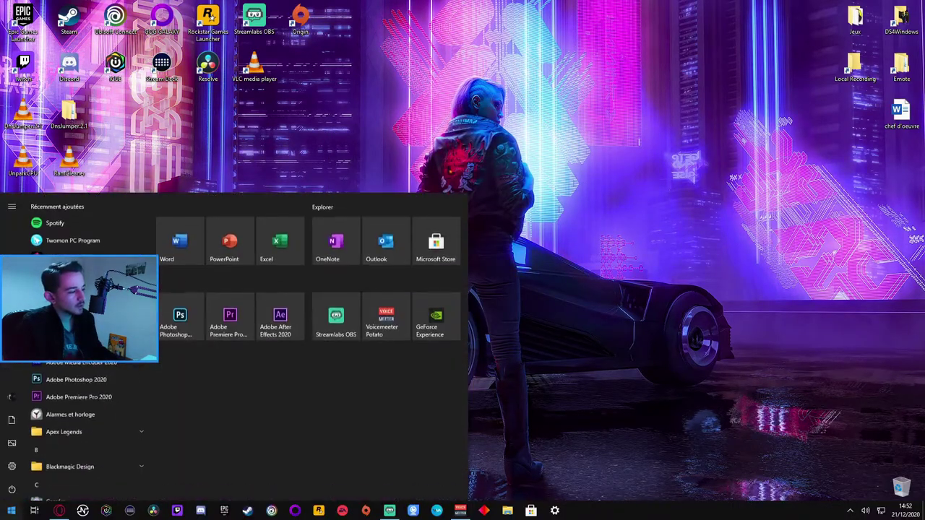
{"action": "type", "text": "alime"}
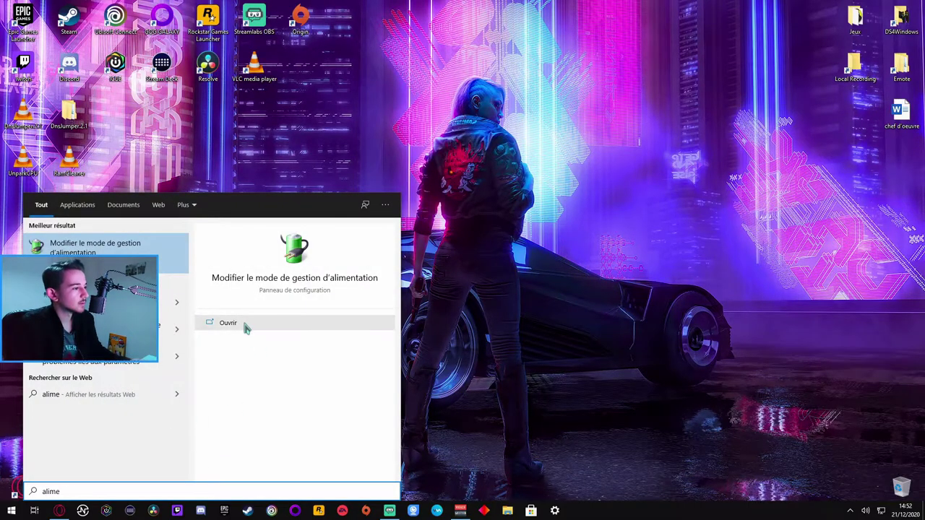
{"action": "left_click", "coordinate": [244, 326]}
{"action": "left_click_drag", "start_coordinate": [426, 110], "coordinate": [516, 102]}
Check the plan's timeouts for turning off the screen and putting the computer to sleep.
{"action": "left_click", "coordinate": [505, 173]}
{"action": "left_click", "coordinate": [660, 197]}
{"action": "left_click", "coordinate": [508, 195]}
{"action": "left_click", "coordinate": [612, 192]}
{"action": "left_click", "coordinate": [538, 172]}
{"action": "left_click", "coordinate": [557, 173]}
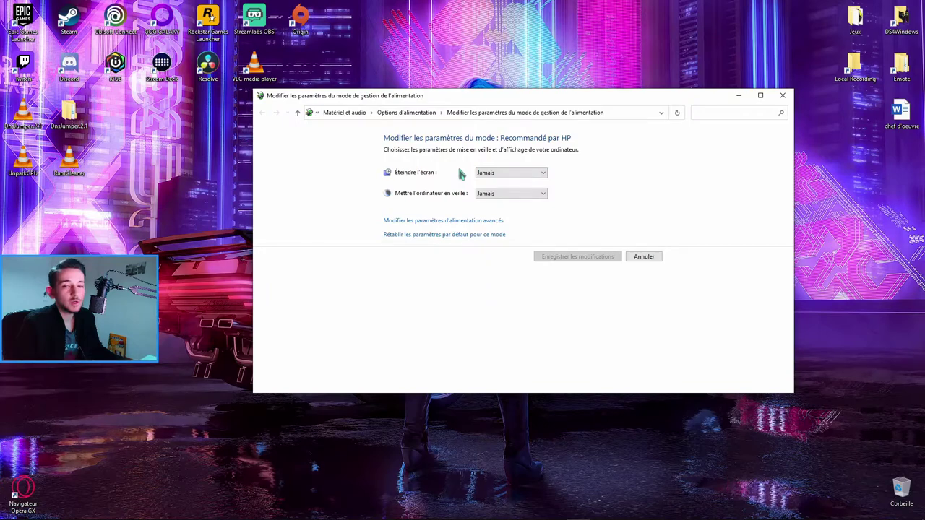
{"action": "left_click", "coordinate": [486, 195]}
{"action": "left_click", "coordinate": [584, 191]}
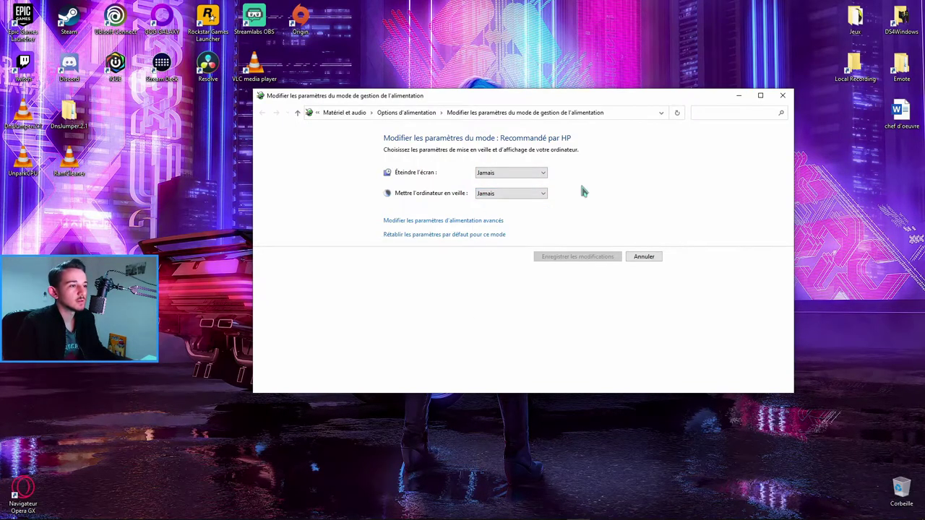
Open the advanced power settings and select the Performances élevées plan.
{"action": "left_click", "coordinate": [450, 221]}
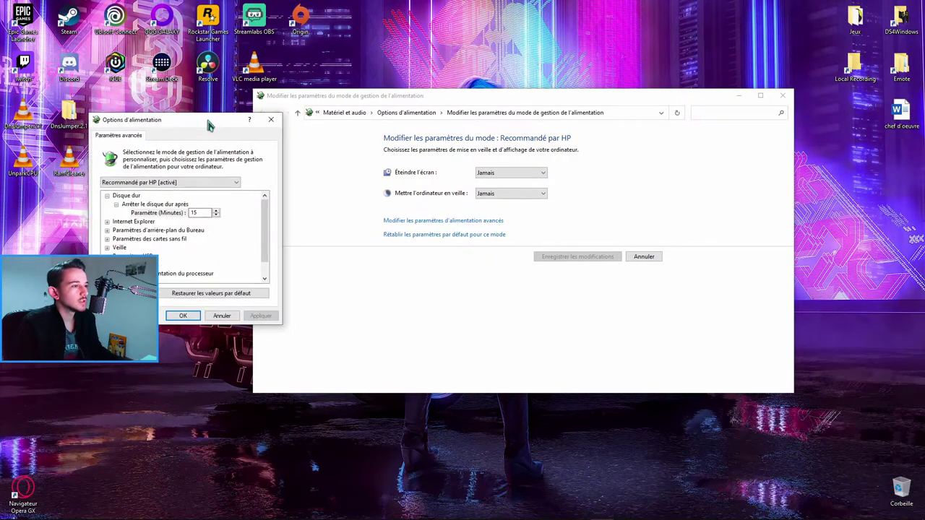
{"action": "left_click", "coordinate": [488, 222]}
{"action": "left_click", "coordinate": [356, 179]}
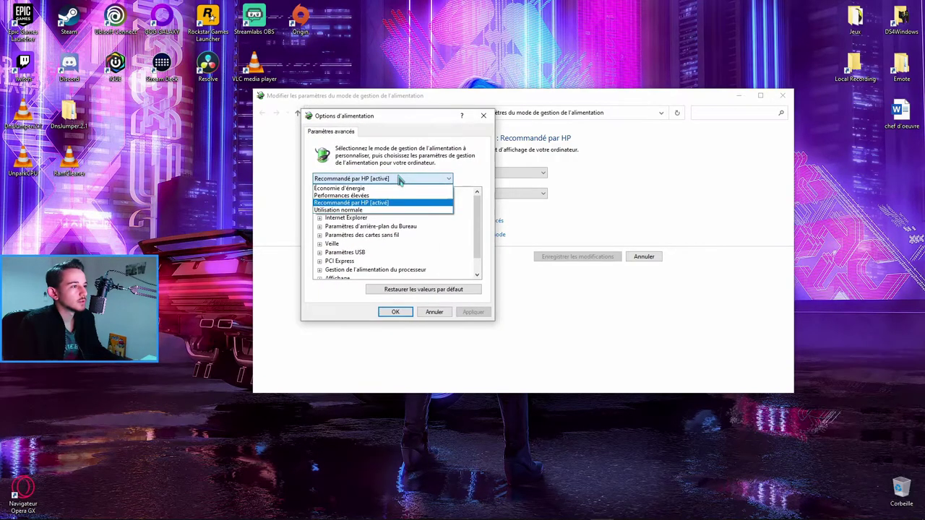
{"action": "left_click", "coordinate": [379, 196]}
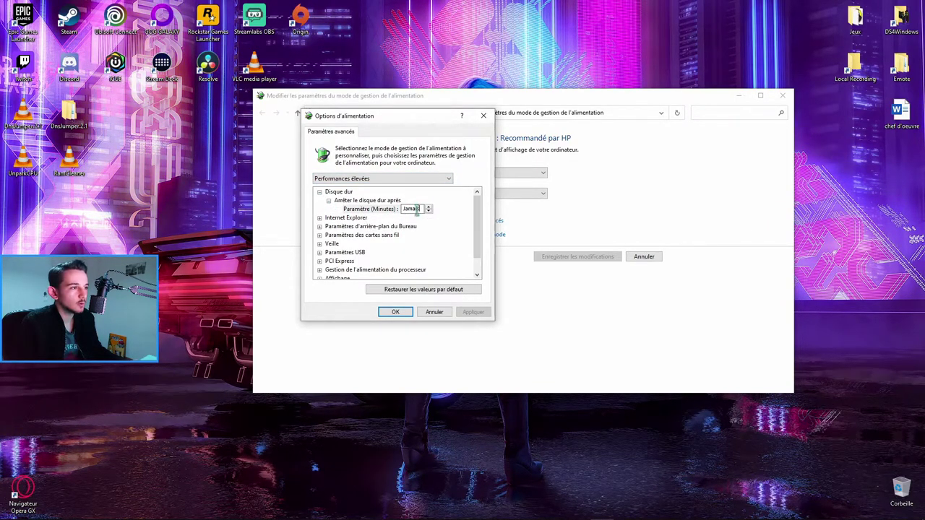
Examine the plan's hard disk, Internet Explorer, desktop background slideshow and wireless adapter power settings.
{"action": "left_click", "coordinate": [384, 209]}
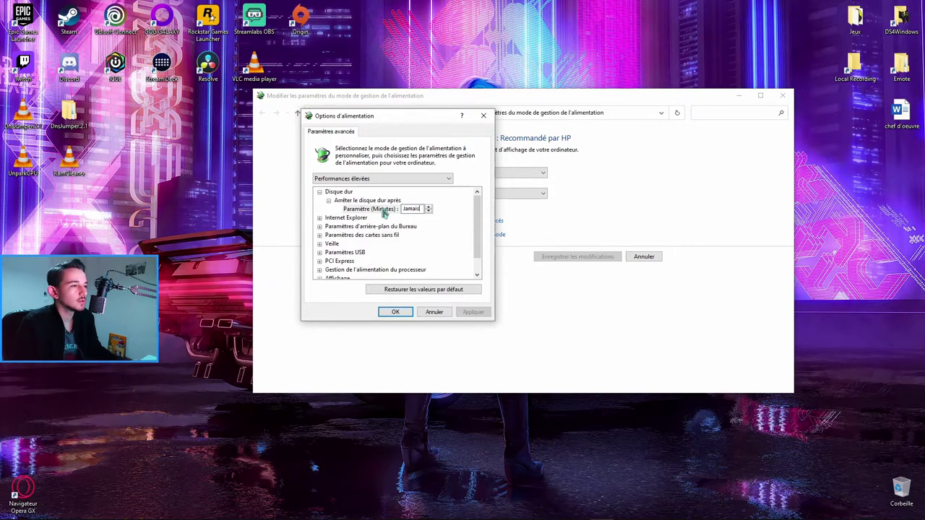
{"action": "left_click", "coordinate": [319, 217]}
{"action": "left_click", "coordinate": [328, 226]}
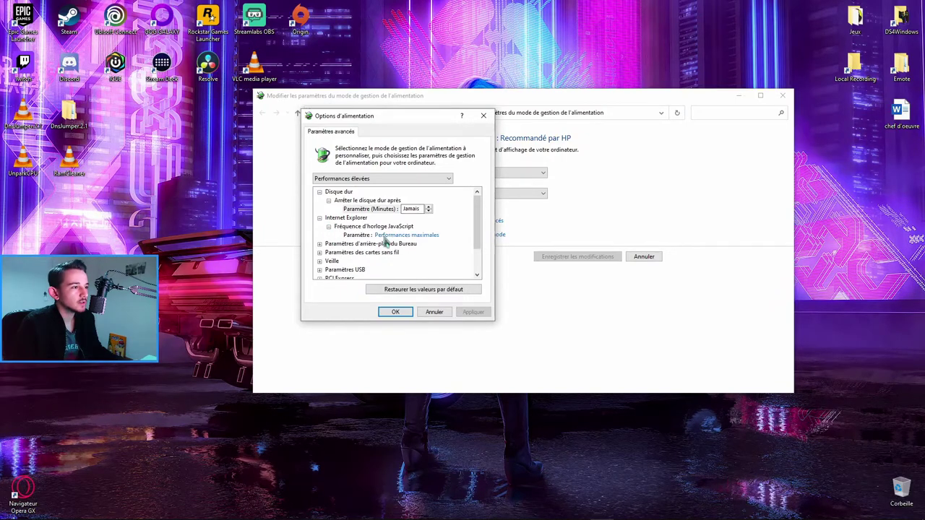
{"action": "scroll", "coordinate": [423, 237], "scroll_direction": "down", "scroll_amount": 1}
{"action": "left_click", "coordinate": [320, 218]}
{"action": "left_click", "coordinate": [329, 226]}
{"action": "scroll", "coordinate": [361, 223], "scroll_direction": "down", "scroll_amount": 1}
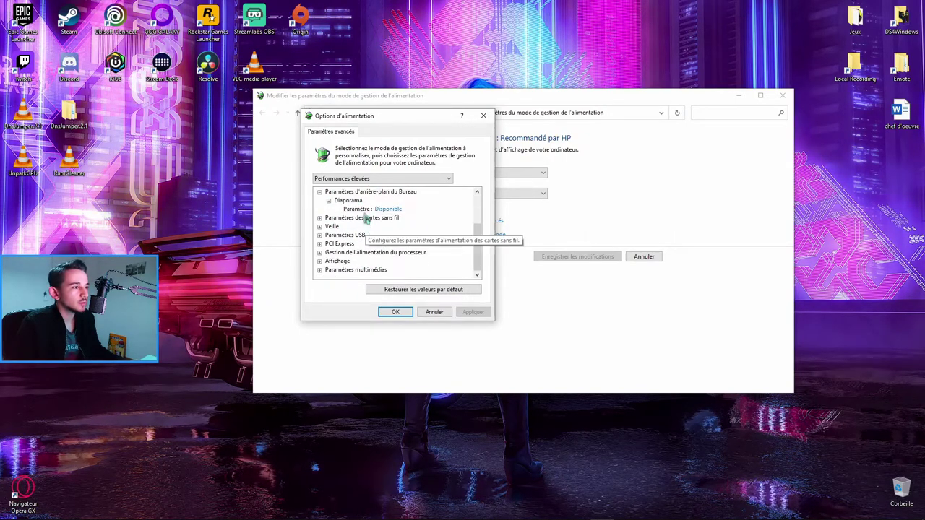
{"action": "left_click", "coordinate": [319, 217]}
{"action": "left_click", "coordinate": [328, 226]}
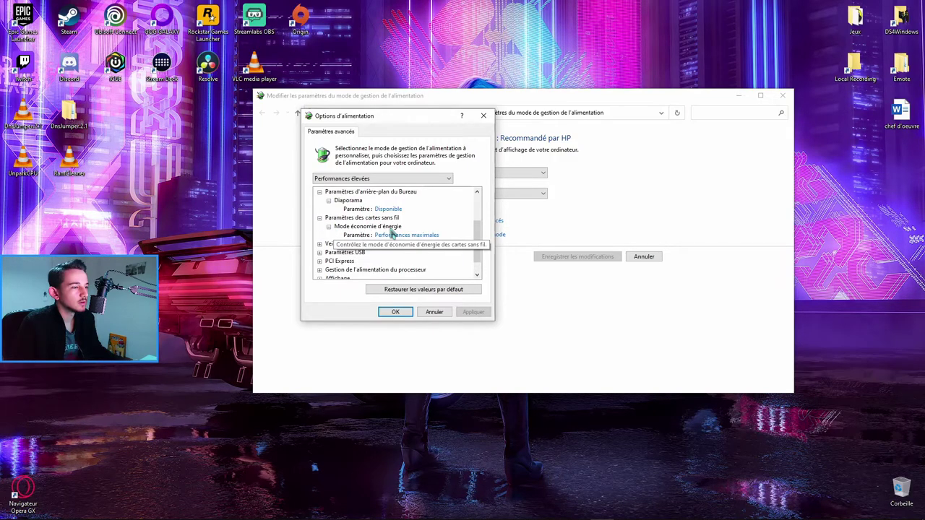
Examine the plan's sleep settings, including sleep delay, hybrid sleep, hibernation and wake timers, and collapse them again.
{"action": "left_click", "coordinate": [319, 243]}
{"action": "left_click", "coordinate": [329, 208]}
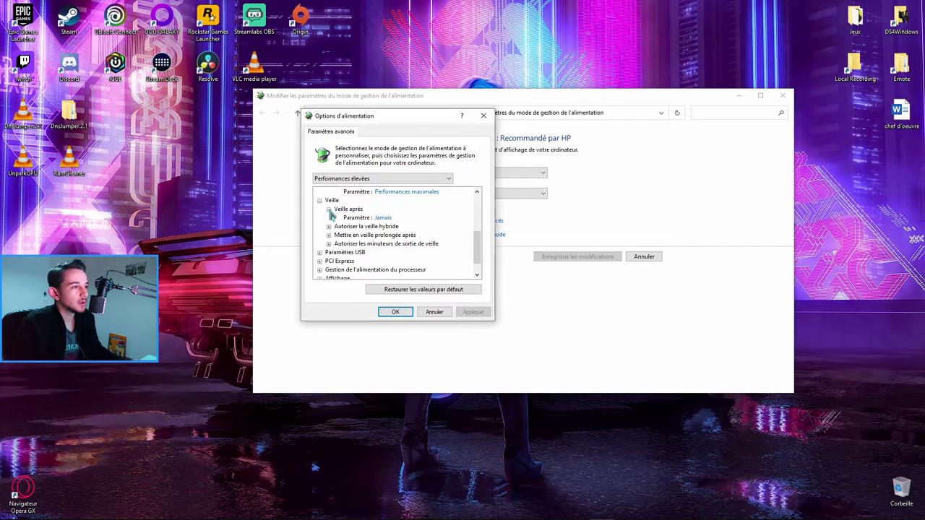
{"action": "left_click", "coordinate": [328, 226]}
{"action": "left_click", "coordinate": [329, 244]}
{"action": "scroll", "coordinate": [326, 238], "scroll_direction": "down", "scroll_amount": 2}
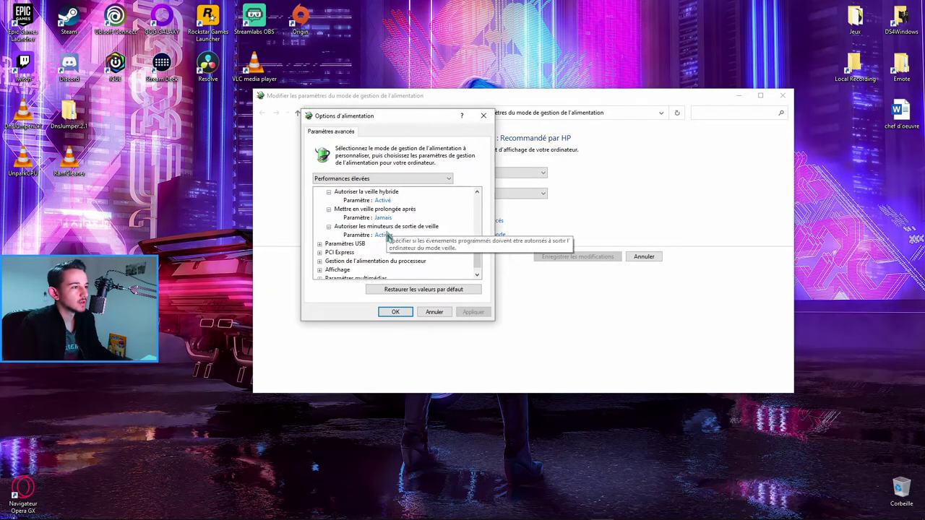
{"action": "left_click", "coordinate": [329, 209]}
{"action": "scroll", "coordinate": [331, 234], "scroll_direction": "up", "scroll_amount": 1}
{"action": "left_click", "coordinate": [329, 227]}
{"action": "left_click", "coordinate": [329, 209]}
{"action": "scroll", "coordinate": [329, 231], "scroll_direction": "down", "scroll_amount": 1}
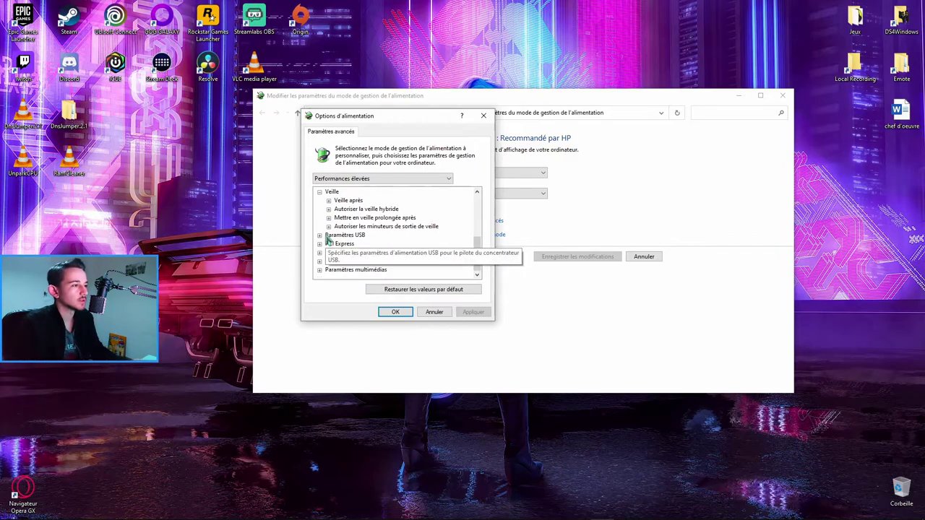
Examine the USB selective suspend and PCI Express link state power management settings.
{"action": "double_click", "coordinate": [330, 235]}
{"action": "left_click", "coordinate": [329, 234]}
{"action": "double_click", "coordinate": [329, 243]}
{"action": "double_click", "coordinate": [387, 251]}
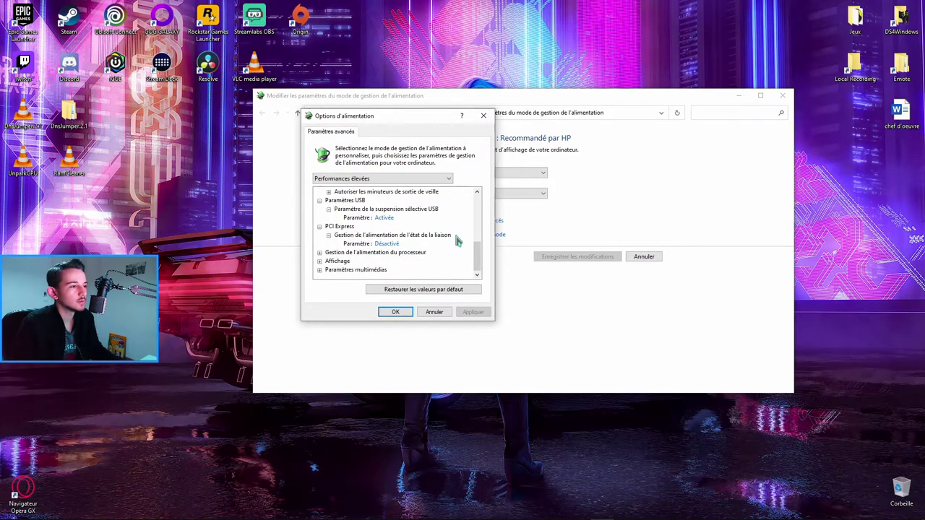
Expand the processor power management settings and set the maximum processor state to 100%.
{"action": "left_click", "coordinate": [319, 252]}
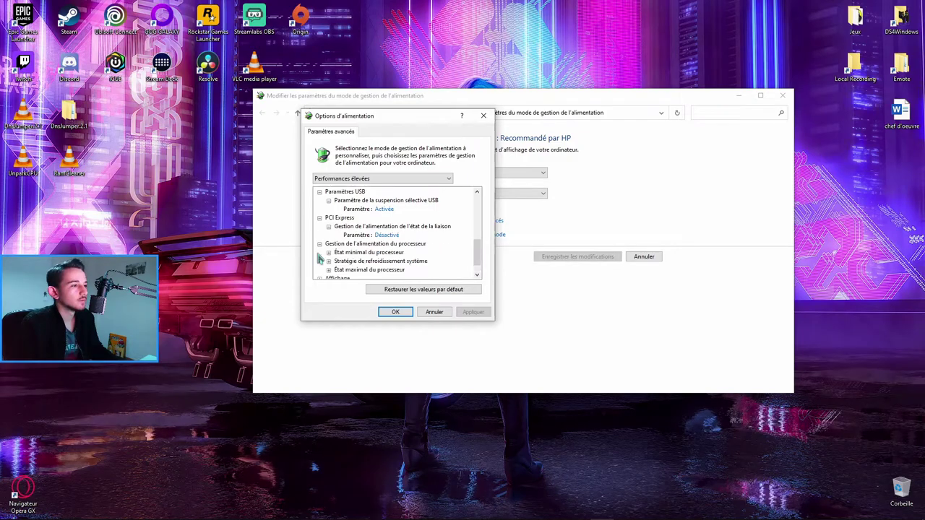
{"action": "left_click", "coordinate": [329, 236]}
{"action": "scroll", "coordinate": [380, 242], "scroll_direction": "down", "scroll_amount": 1}
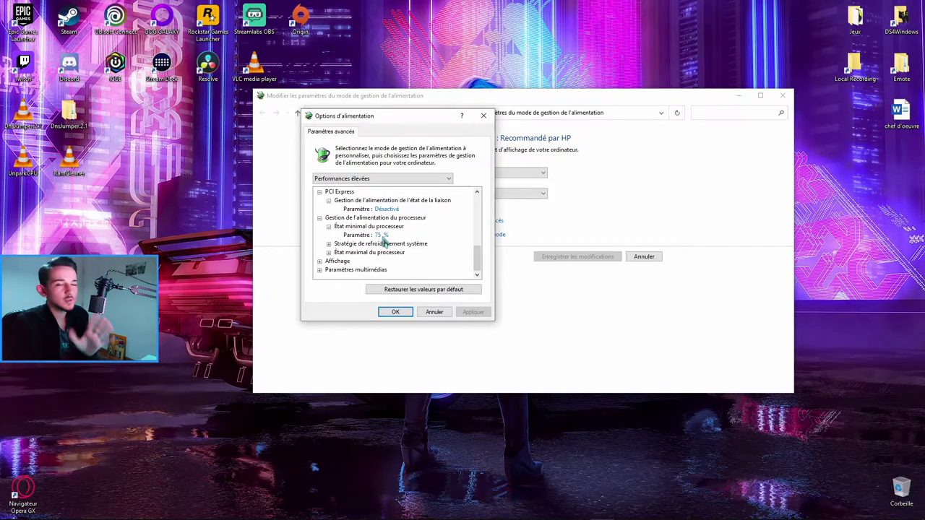
{"action": "left_click", "coordinate": [329, 244]}
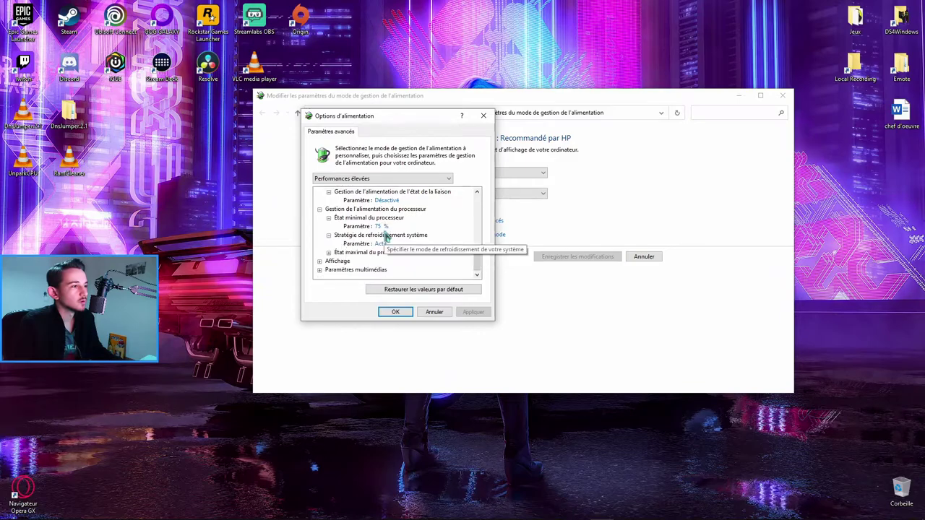
{"action": "left_click", "coordinate": [328, 252]}
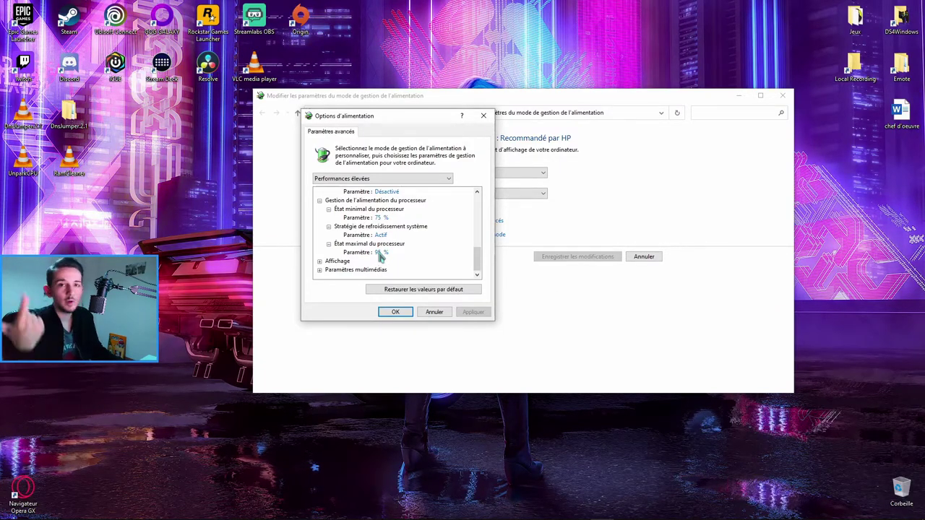
{"action": "left_click", "coordinate": [381, 252]}
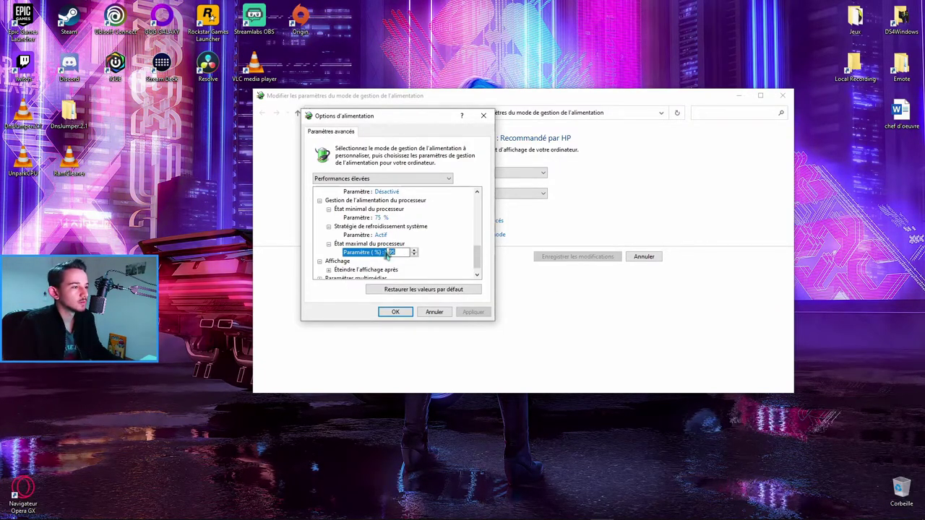
{"action": "type", "text": "100"}
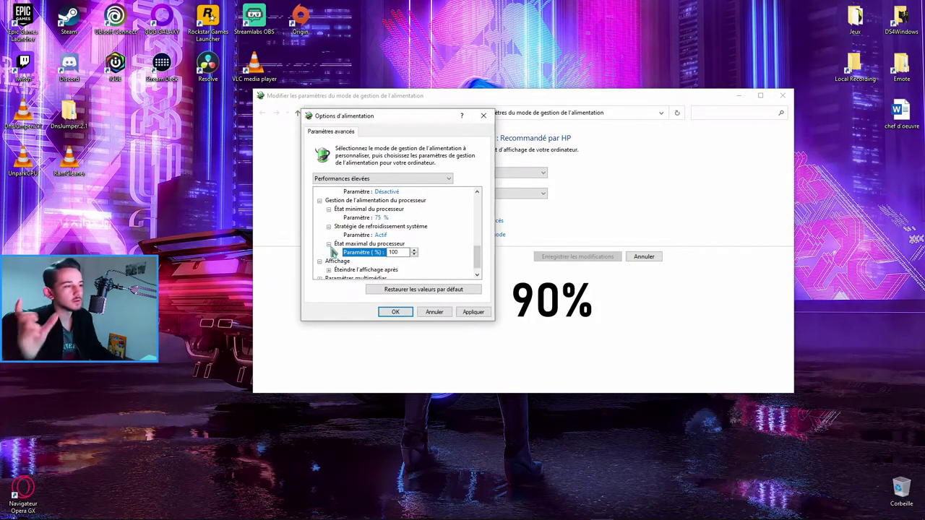
{"action": "scroll", "coordinate": [361, 261], "scroll_direction": "down", "scroll_amount": 1}
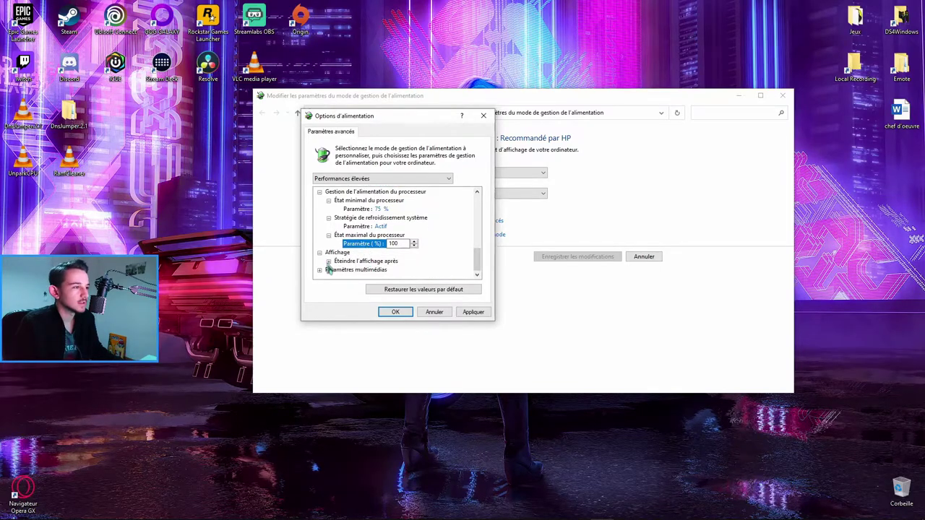
Examine the plan's display turn-off delay and the multimedia setting for video playback quality bias.
{"action": "left_click", "coordinate": [329, 261]}
{"action": "scroll", "coordinate": [365, 261], "scroll_direction": "down", "scroll_amount": 1}
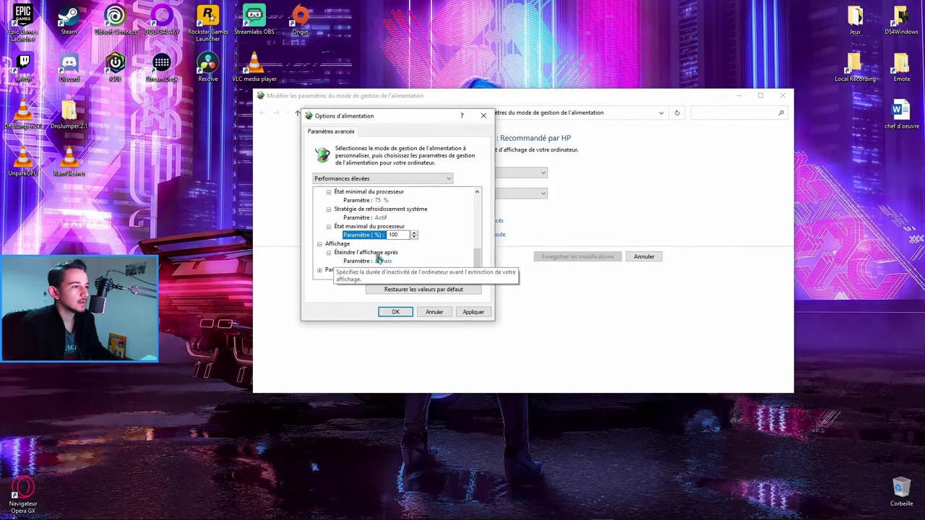
{"action": "left_click", "coordinate": [320, 270]}
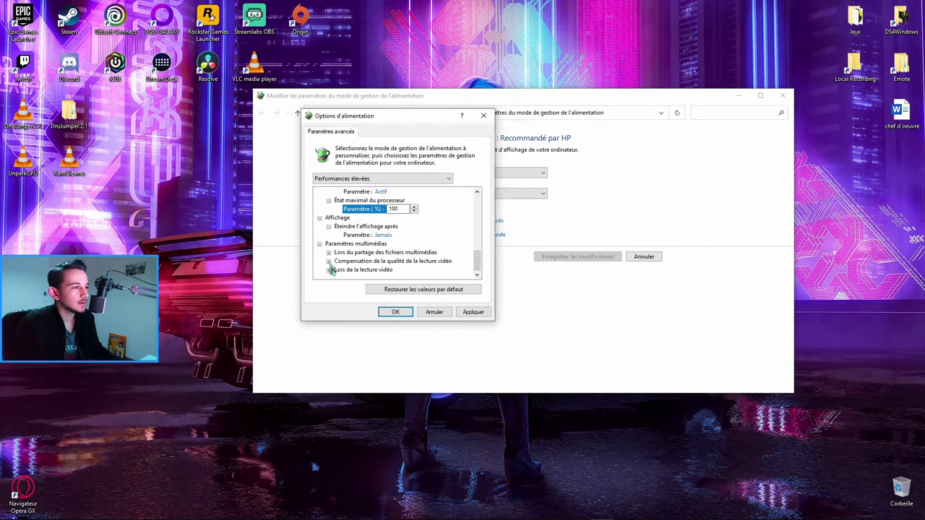
{"action": "left_click", "coordinate": [328, 262]}
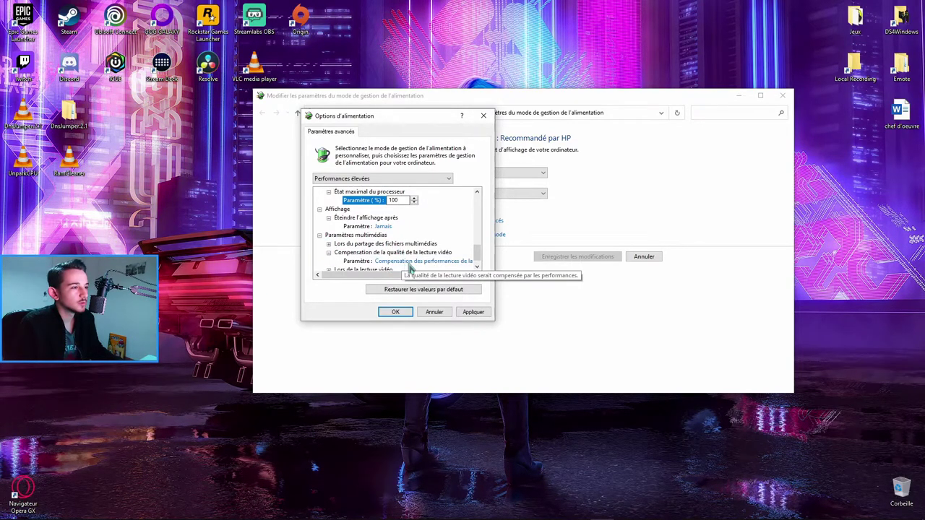
Review the full list of advanced power settings, apply the changes and close the power options windows.
{"action": "scroll", "coordinate": [376, 244], "scroll_direction": "up", "scroll_amount": 5}
{"action": "scroll", "coordinate": [377, 243], "scroll_direction": "up", "scroll_amount": 3}
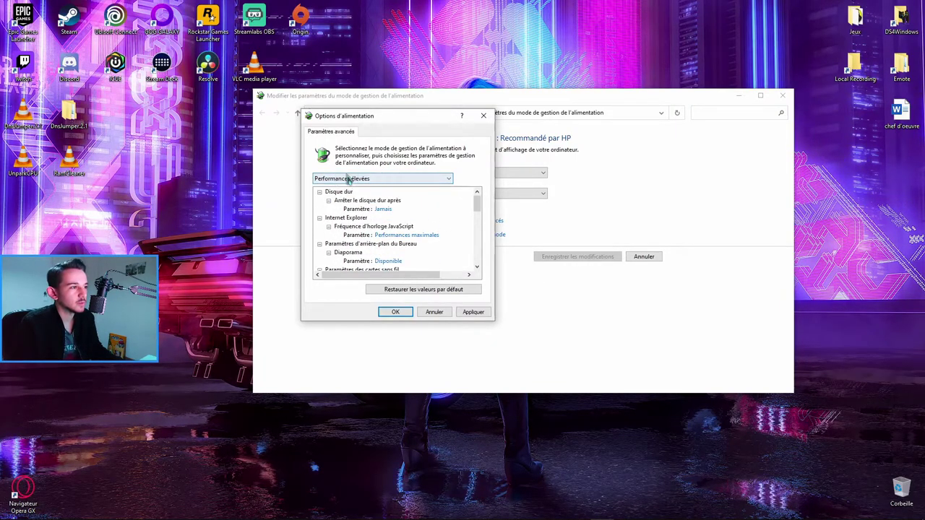
{"action": "scroll", "coordinate": [401, 227], "scroll_direction": "down", "scroll_amount": 5}
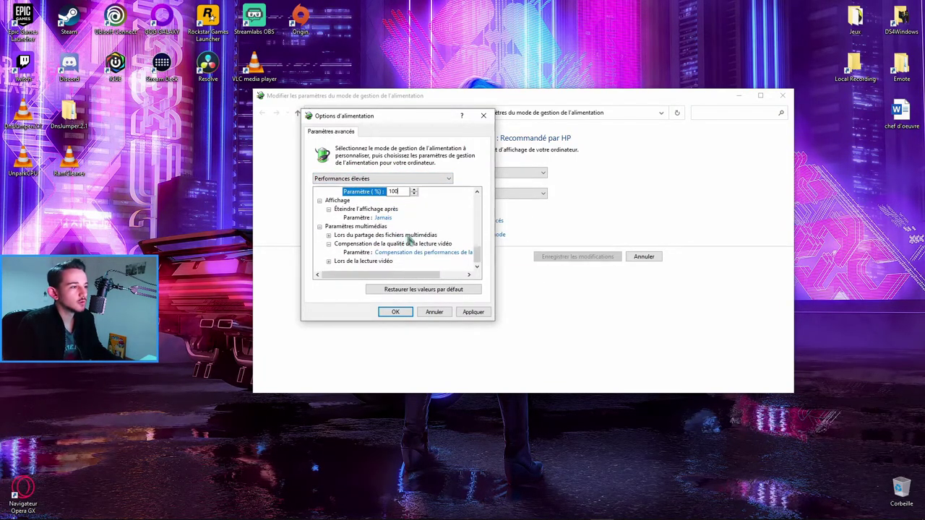
{"action": "scroll", "coordinate": [405, 230], "scroll_direction": "up", "scroll_amount": 5}
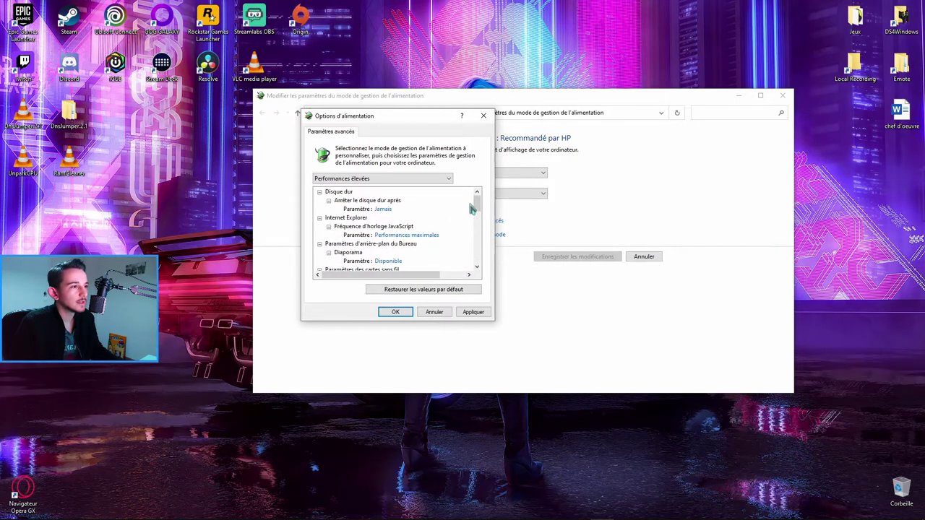
{"action": "left_click_drag", "start_coordinate": [479, 206], "coordinate": [478, 253]}
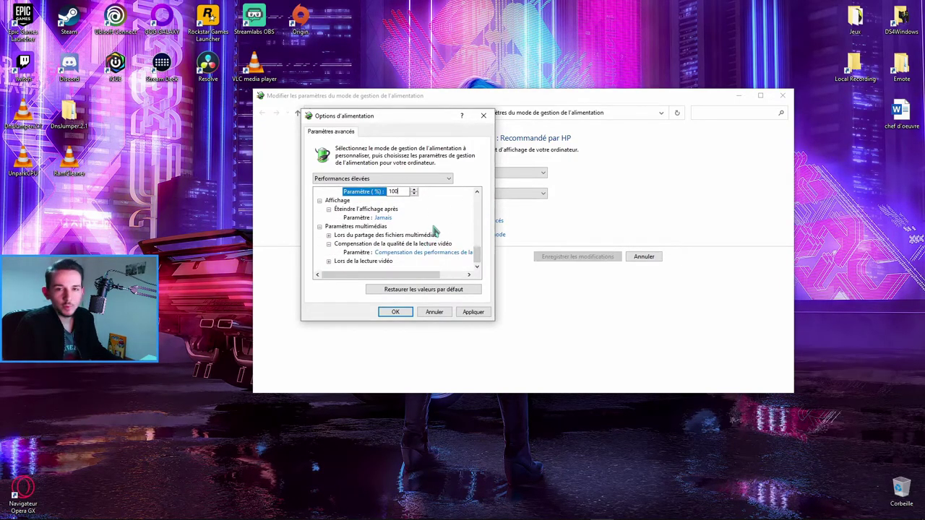
{"action": "left_click", "coordinate": [474, 315]}
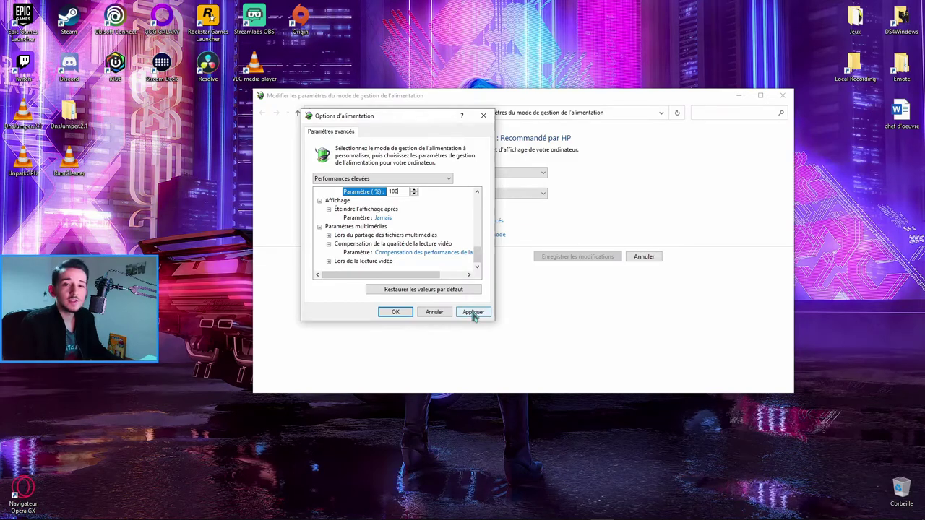
{"action": "left_click", "coordinate": [782, 94]}
Delete the DnsJumper archive and folder from the desktop and move the UnparkCPU and RamCleaner archives into their place.
{"action": "left_click_drag", "start_coordinate": [171, 117], "coordinate": [11, 108]}
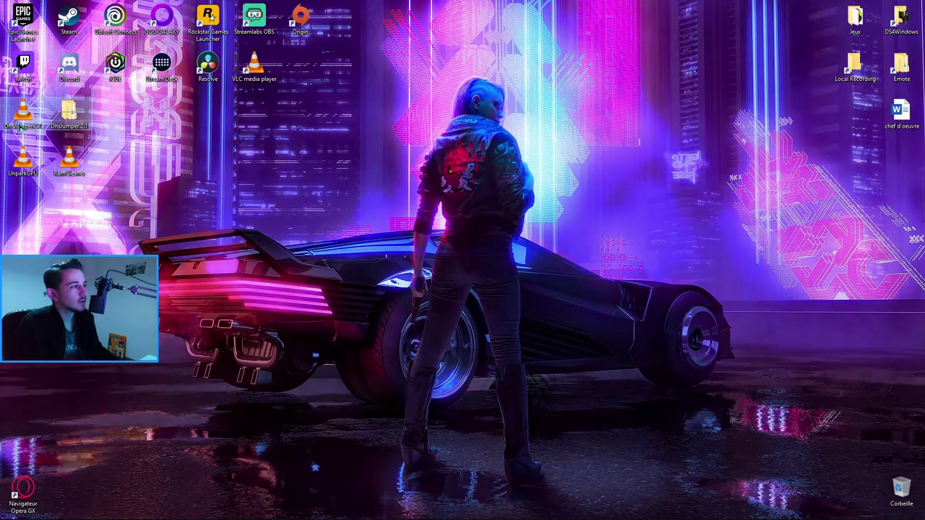
{"action": "key", "text": "Delete"}
{"action": "left_click_drag", "start_coordinate": [92, 147], "coordinate": [5, 175]}
{"action": "left_click_drag", "start_coordinate": [68, 159], "coordinate": [69, 112]}
{"action": "left_click", "coordinate": [373, 213]}
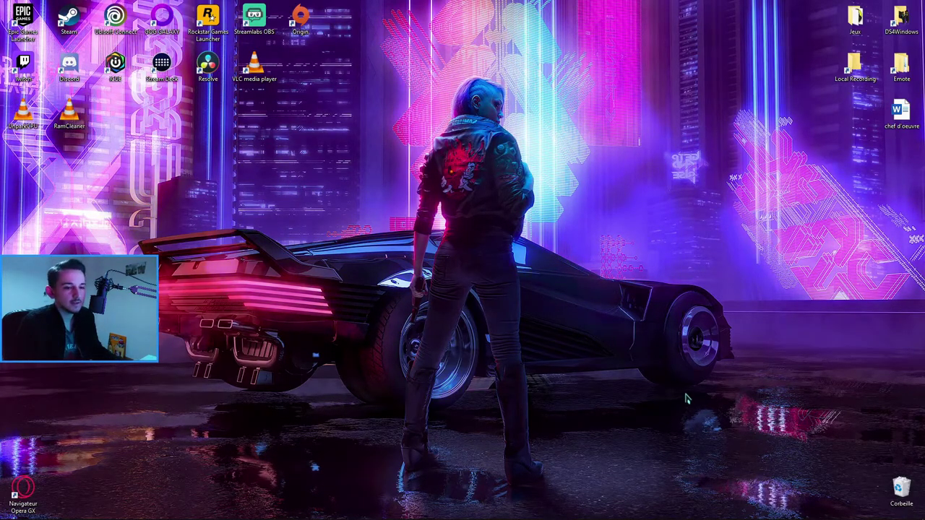
Empty the Recycle Bin, permanently deleting its contents.
{"action": "right_click", "coordinate": [900, 488]}
{"action": "left_click", "coordinate": [831, 432]}
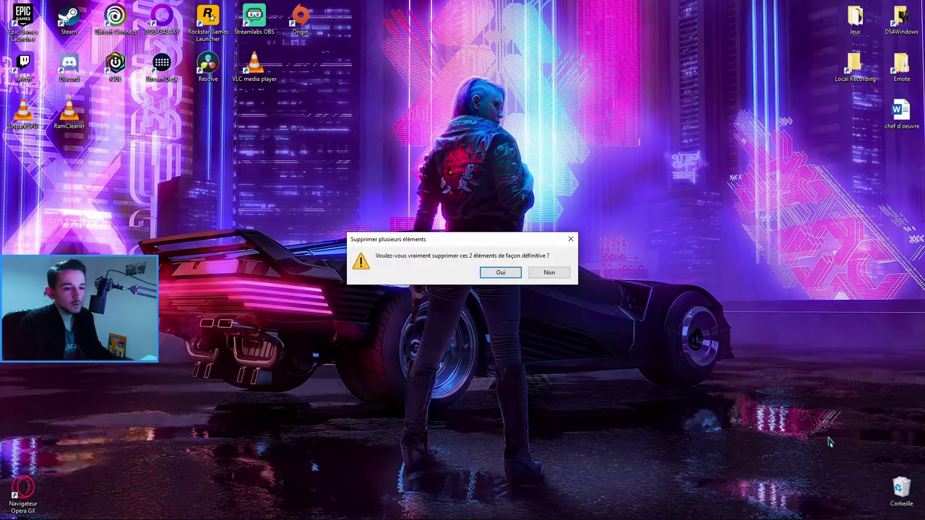
{"action": "left_click", "coordinate": [501, 274]}
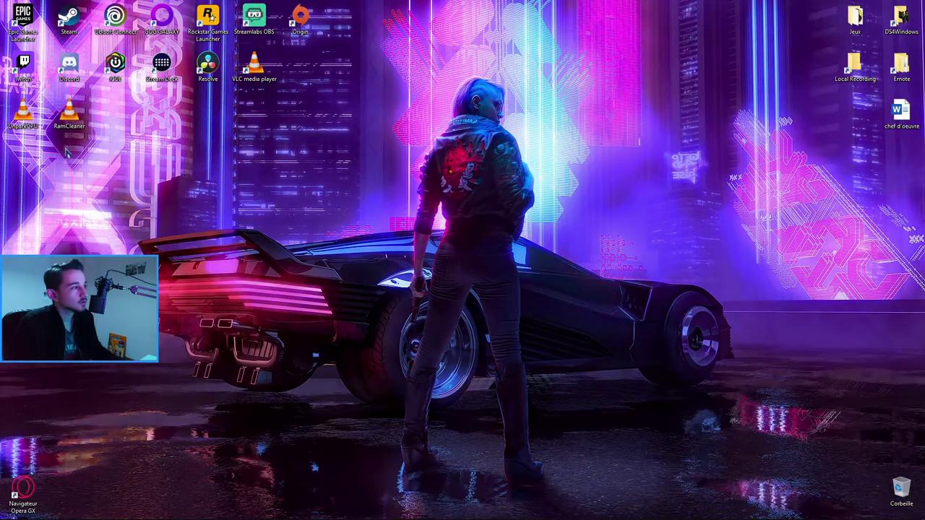
Extract the UnparkCPU and RamCleaner archives to the desktop and tidy the extracted folders.
{"action": "right_click", "coordinate": [22, 107]}
{"action": "left_click", "coordinate": [119, 231]}
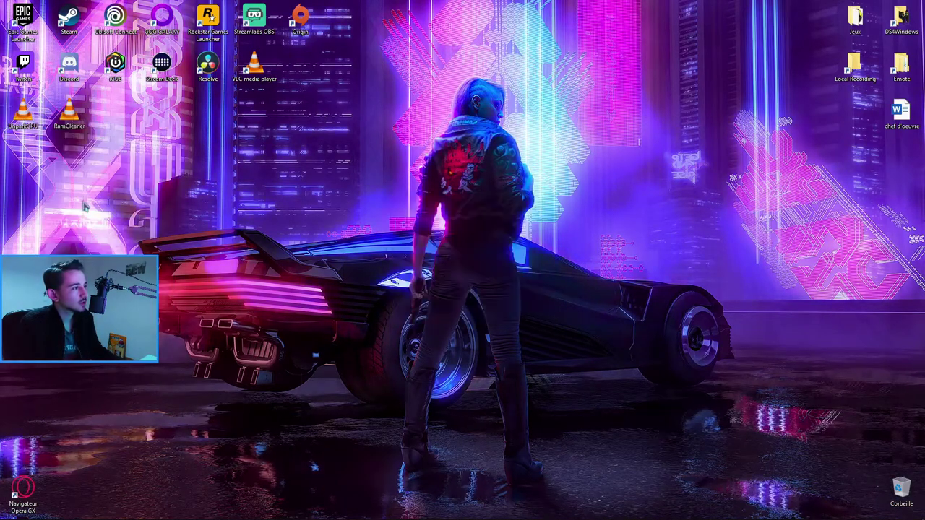
{"action": "right_click", "coordinate": [48, 98]}
{"action": "left_click", "coordinate": [130, 223]}
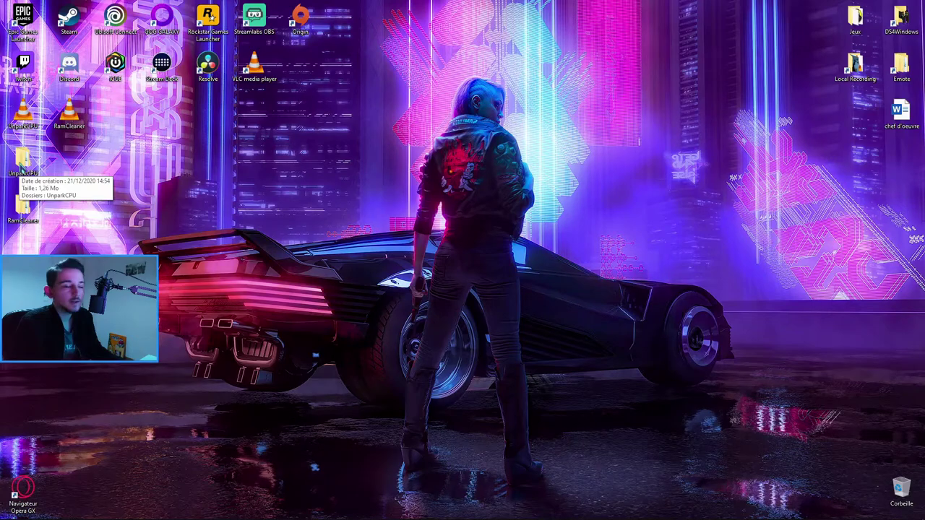
{"action": "left_click_drag", "start_coordinate": [23, 211], "coordinate": [70, 221]}
{"action": "key", "text": "Delete"}
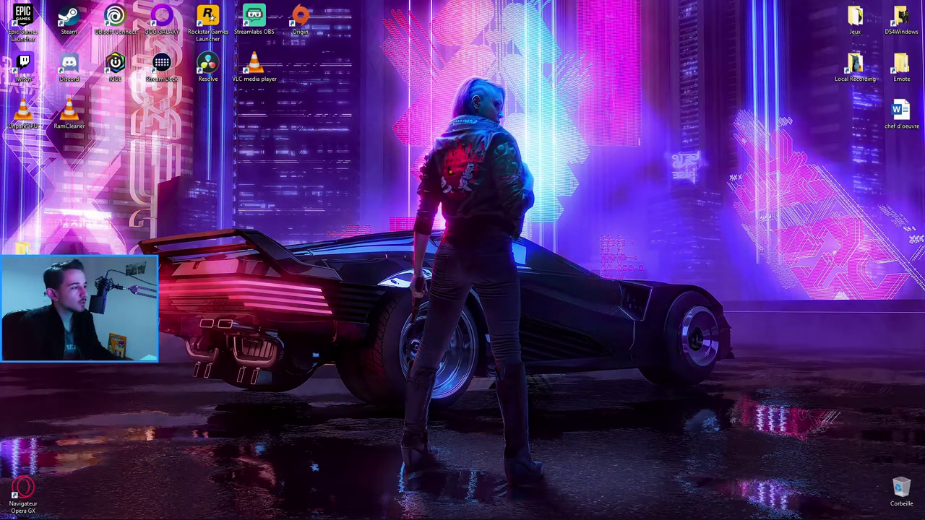
Open the nested UnparkCPU folder and run the UnparkCPU application as administrator.
{"action": "double_click", "coordinate": [24, 112]}
{"action": "double_click", "coordinate": [289, 171]}
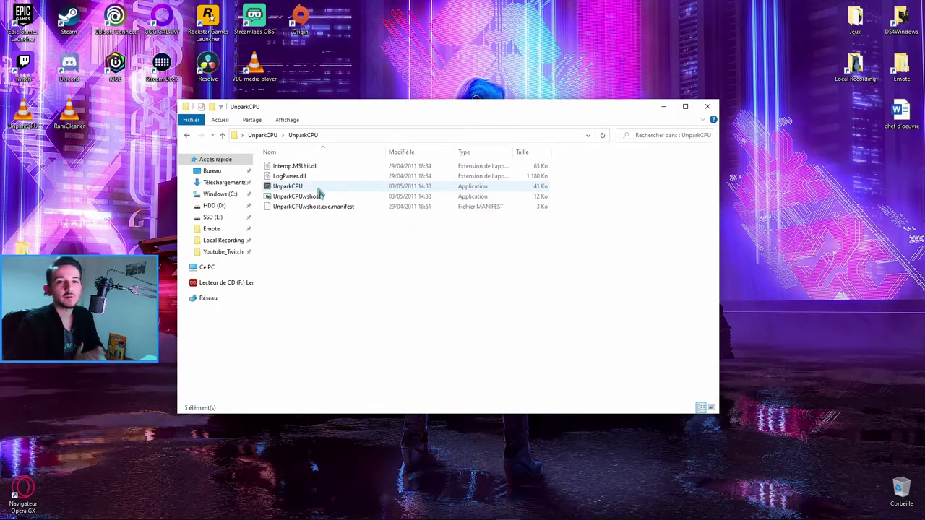
{"action": "right_click", "coordinate": [320, 187]}
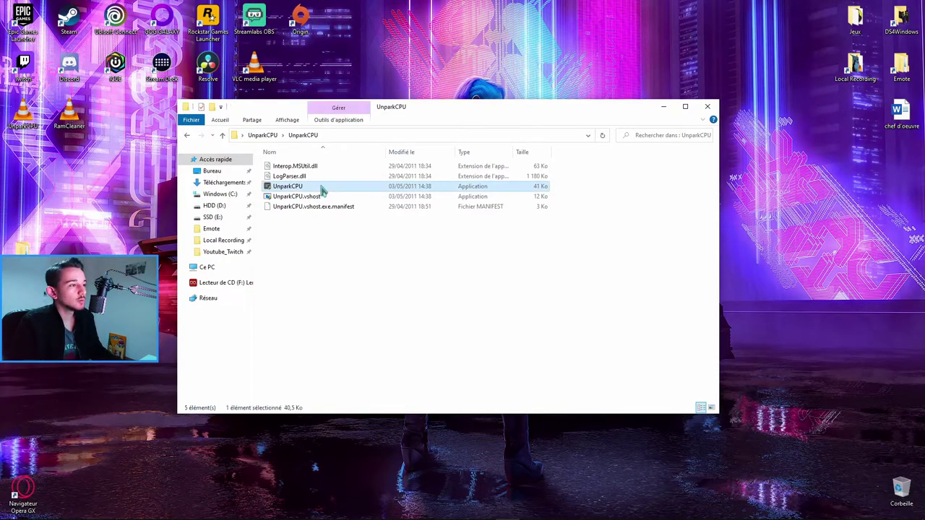
{"action": "left_click", "coordinate": [302, 190]}
{"action": "right_click", "coordinate": [302, 189]}
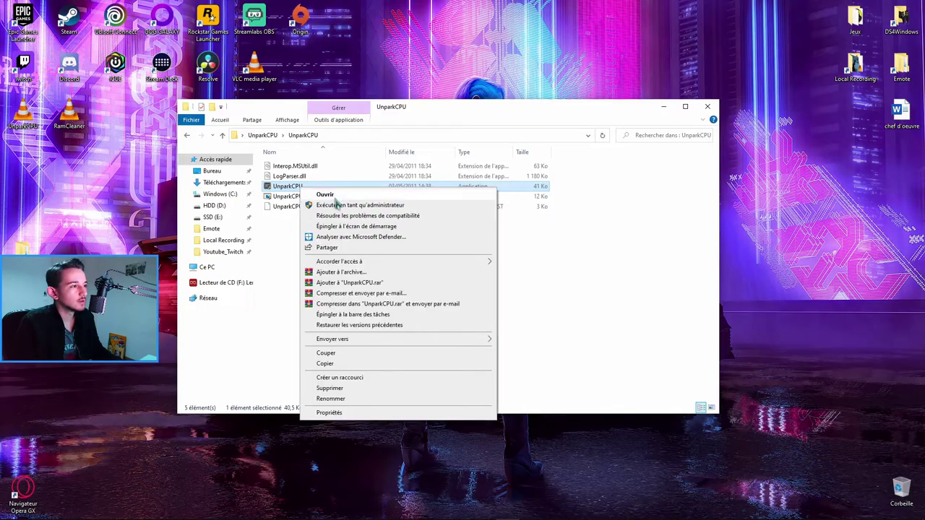
{"action": "left_click", "coordinate": [317, 202]}
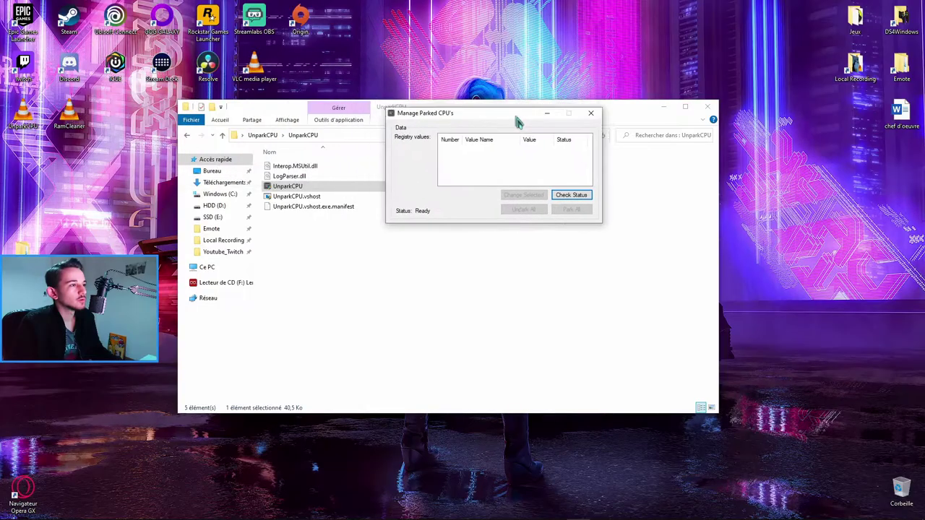
Check the parking status of the CPU cores, then close the tool and its folder.
{"action": "left_click_drag", "start_coordinate": [515, 120], "coordinate": [440, 148]}
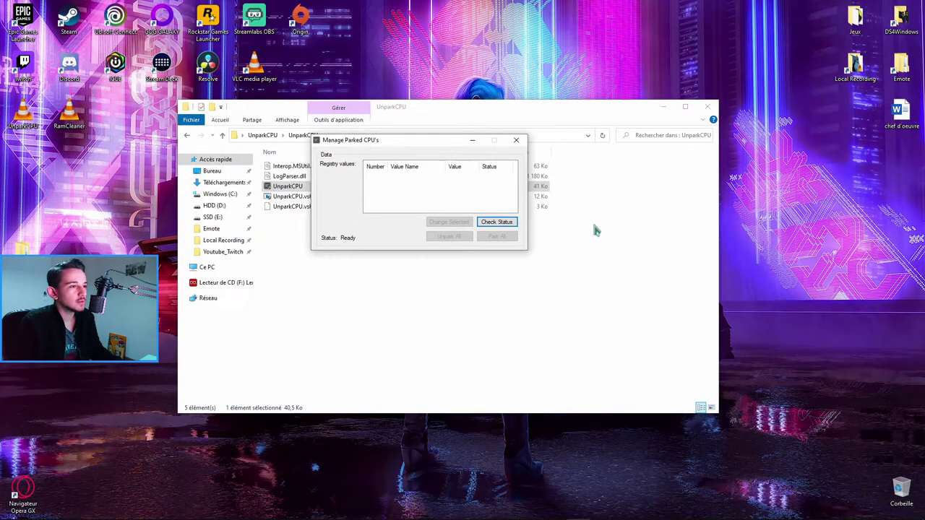
{"action": "left_click", "coordinate": [496, 222]}
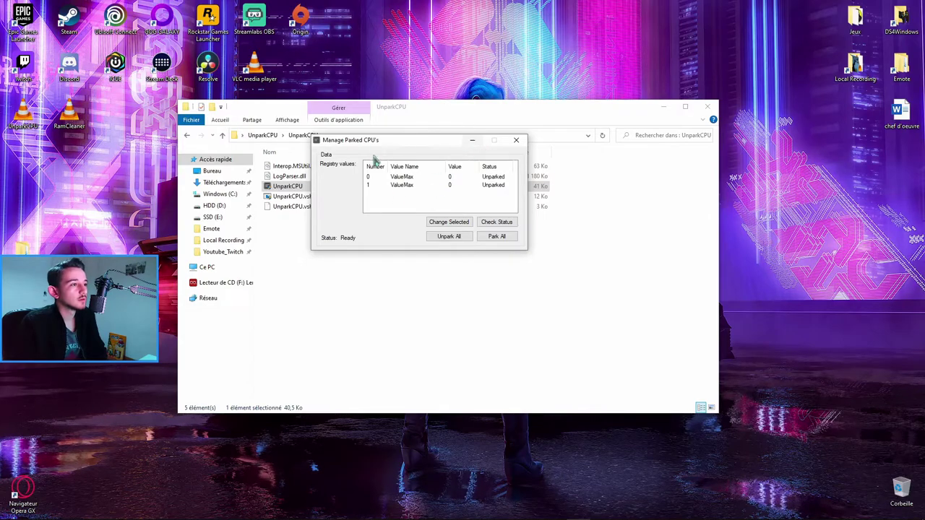
{"action": "left_click_drag", "start_coordinate": [382, 142], "coordinate": [402, 159]}
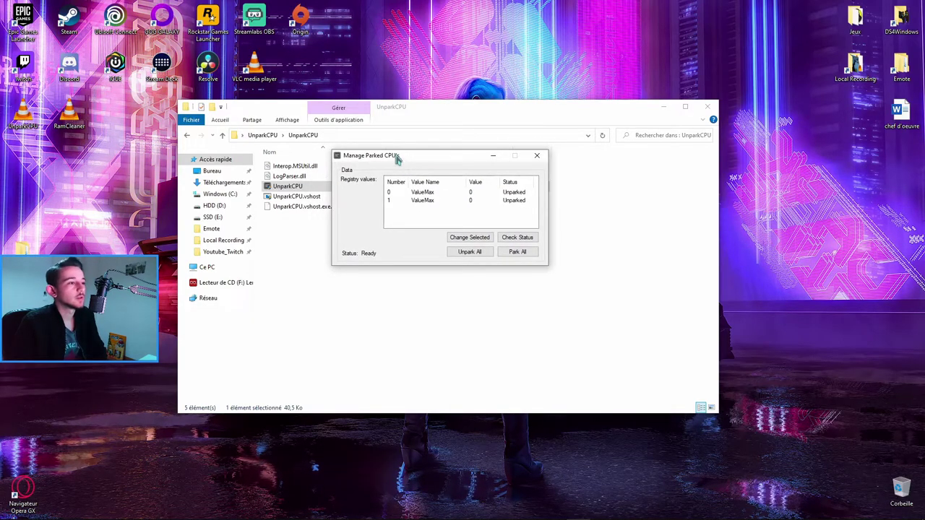
{"action": "left_click", "coordinate": [536, 155]}
{"action": "left_click", "coordinate": [708, 107]}
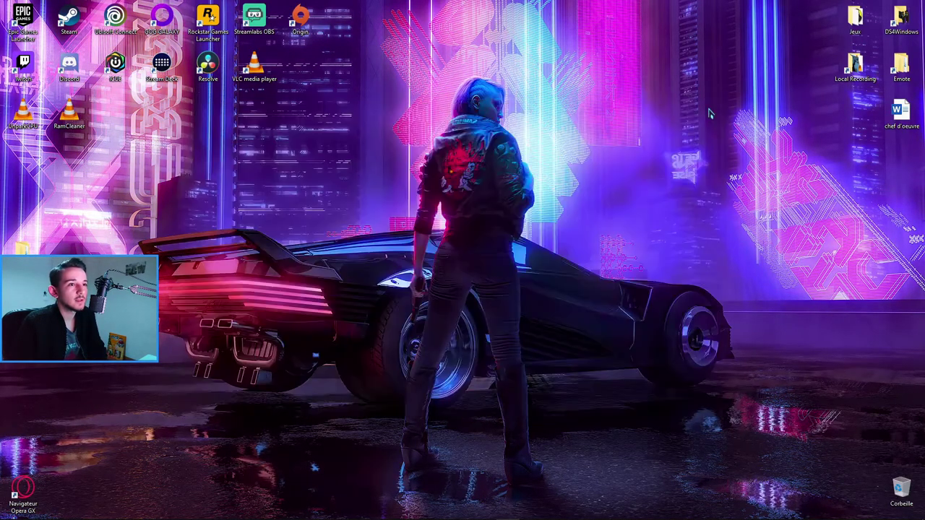
Move the UnparkCPU items to the Recycle Bin and line up the RamCleaner archive and folder on the desktop.
{"action": "left_click_drag", "start_coordinate": [23, 114], "coordinate": [901, 441]}
{"action": "left_click_drag", "start_coordinate": [767, 394], "coordinate": [854, 442]}
{"action": "left_click_drag", "start_coordinate": [799, 423], "coordinate": [904, 493]}
{"action": "left_click_drag", "start_coordinate": [77, 130], "coordinate": [32, 129]}
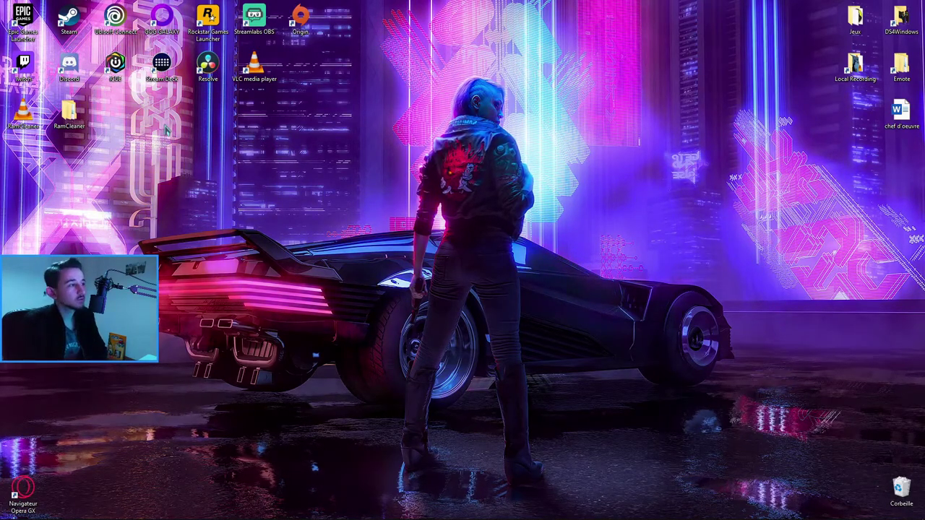
Open the inner RamCleaner folder that contains the RAMMap applications.
{"action": "double_click", "coordinate": [69, 114]}
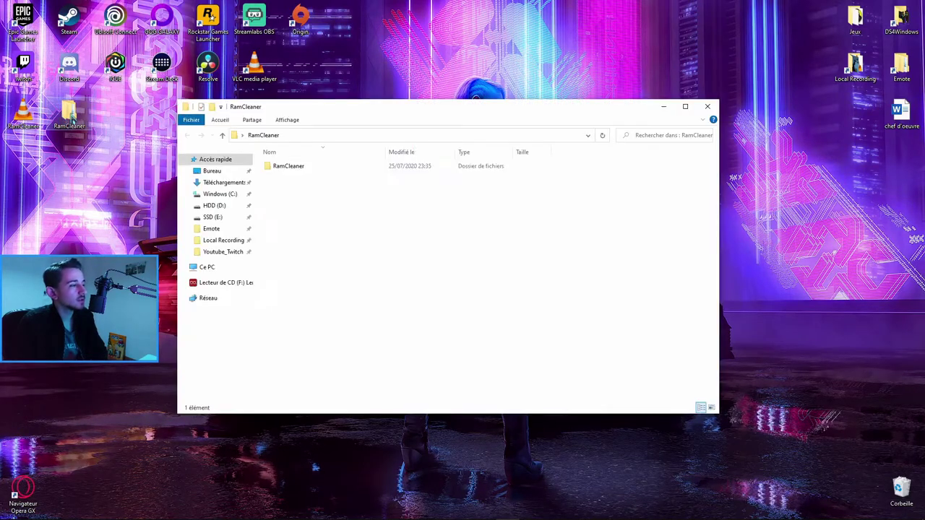
{"action": "left_click", "coordinate": [296, 172]}
{"action": "double_click", "coordinate": [296, 173]}
{"action": "left_click_drag", "start_coordinate": [317, 110], "coordinate": [352, 111]}
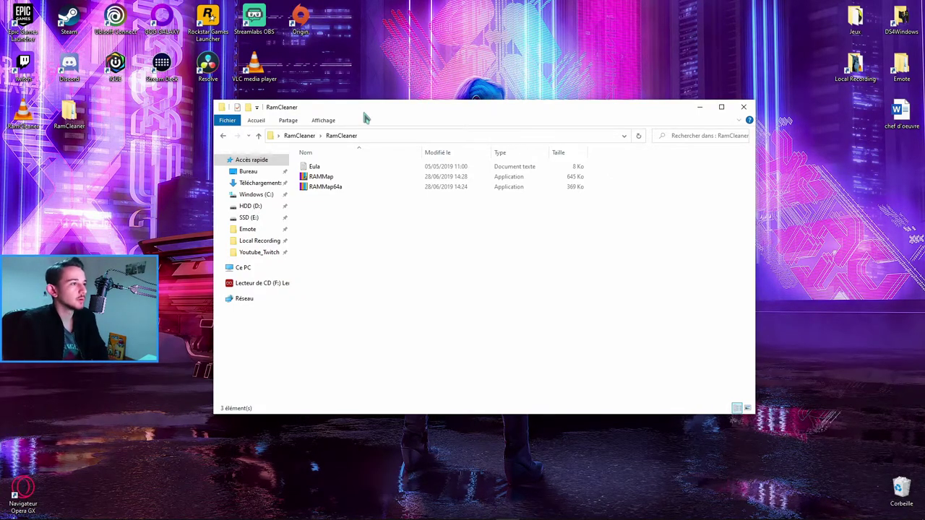
Open Task Manager beside the folder window and display the memory performance graph.
{"action": "right_click", "coordinate": [10, 511]}
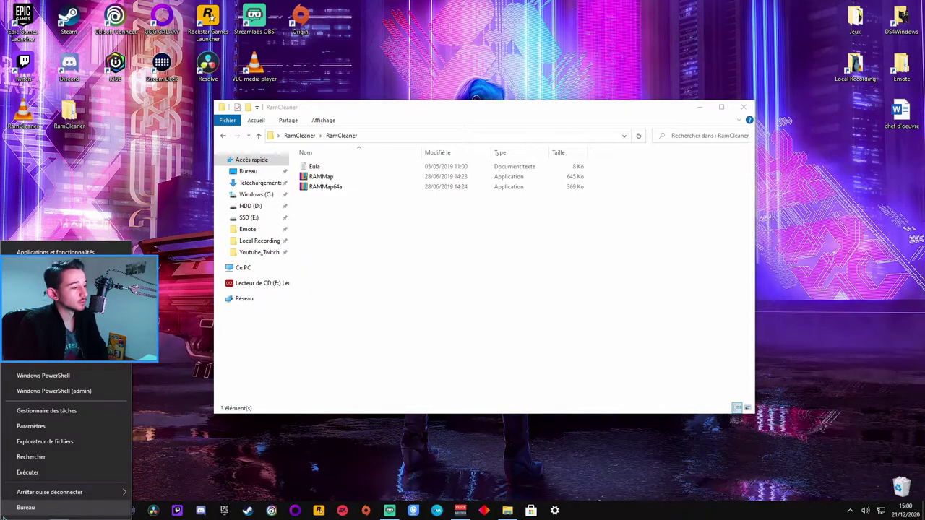
{"action": "left_click", "coordinate": [72, 413]}
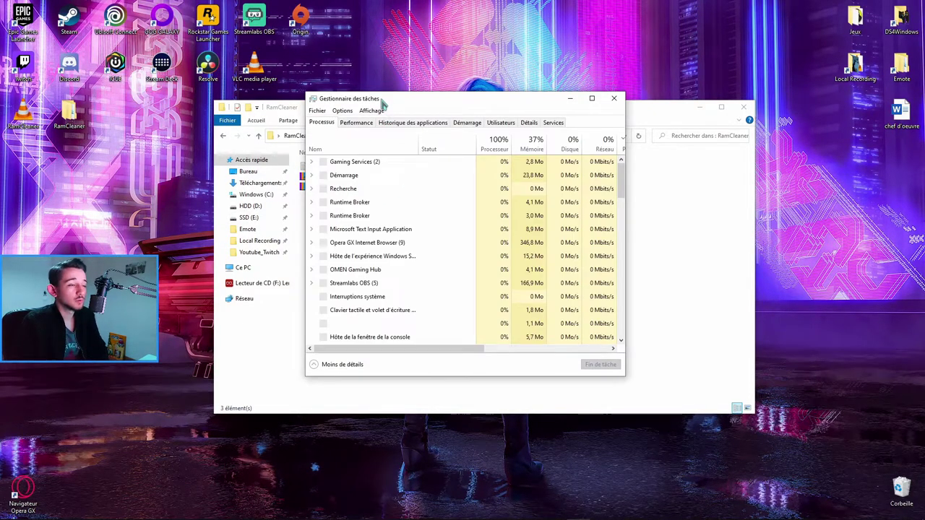
{"action": "left_click_drag", "start_coordinate": [383, 101], "coordinate": [623, 56]}
{"action": "left_click", "coordinate": [595, 90]}
{"action": "left_click", "coordinate": [558, 137]}
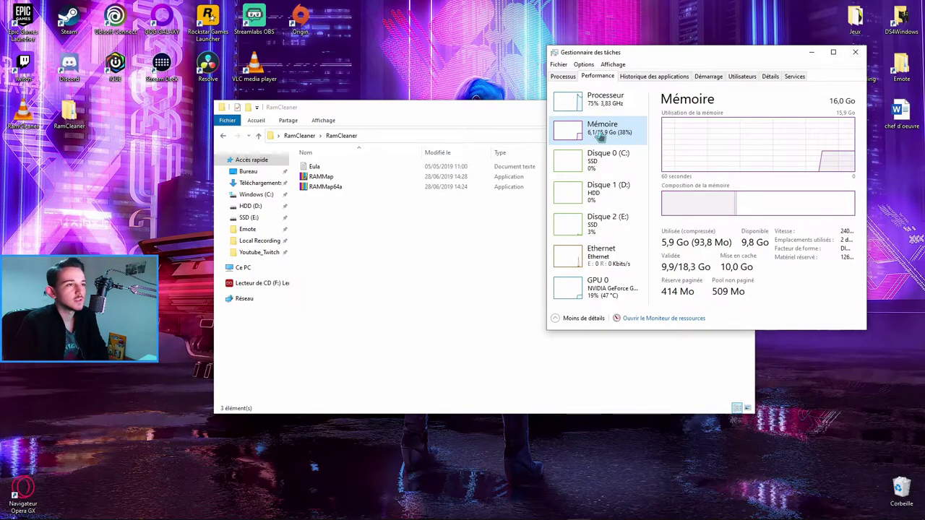
Move the RamCleaner folder window clear of Task Manager and run RAMMap as administrator.
{"action": "left_click_drag", "start_coordinate": [449, 110], "coordinate": [362, 98]}
{"action": "left_click", "coordinate": [242, 165]}
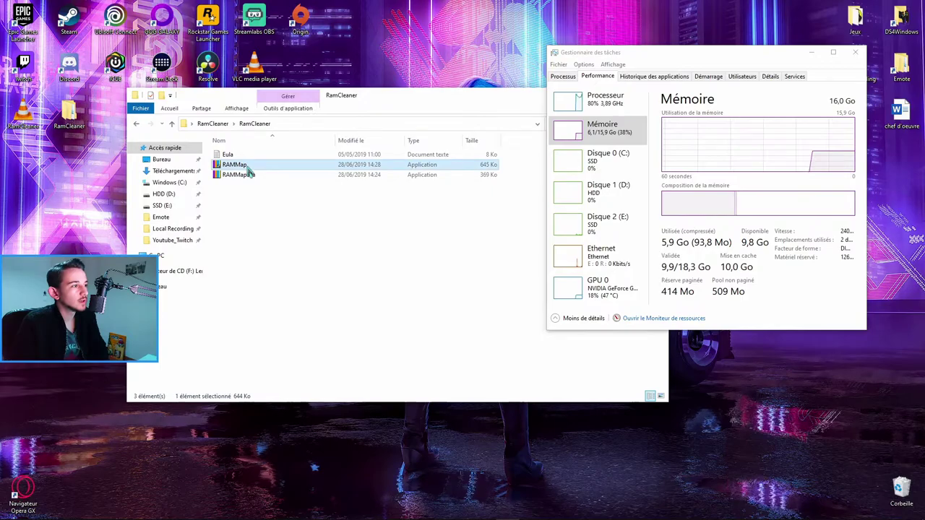
{"action": "right_click", "coordinate": [246, 167]}
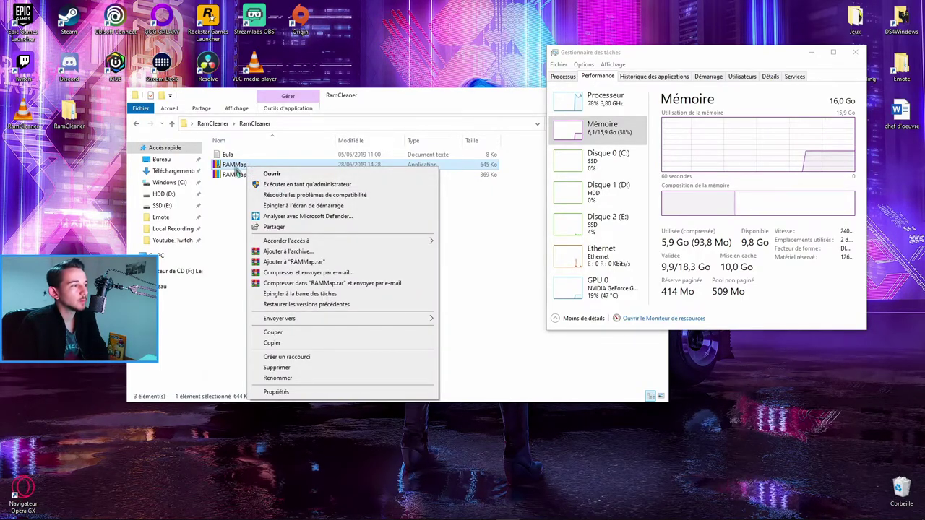
{"action": "left_click", "coordinate": [274, 185]}
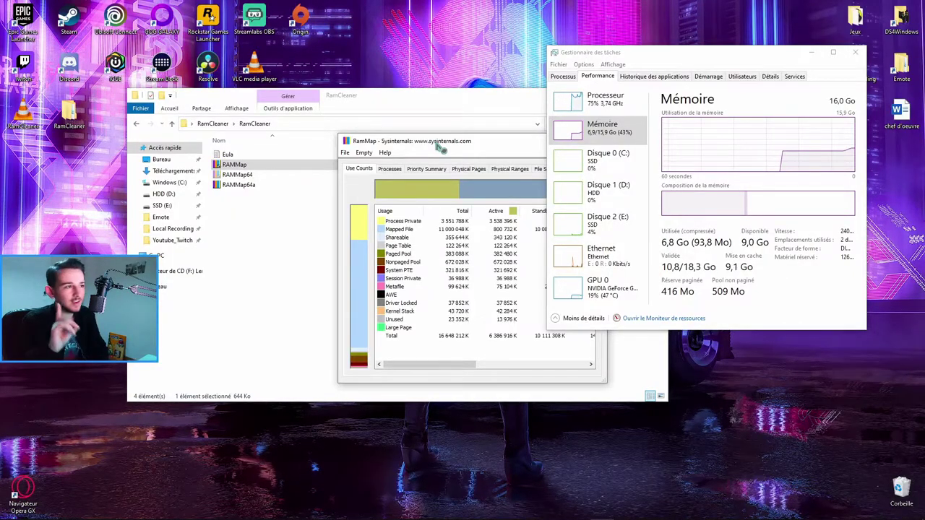
Move the RAMMap window beside Task Manager and empty the working sets and the system working set.
{"action": "left_click_drag", "start_coordinate": [438, 144], "coordinate": [411, 139]}
{"action": "left_click_drag", "start_coordinate": [340, 96], "coordinate": [360, 91]}
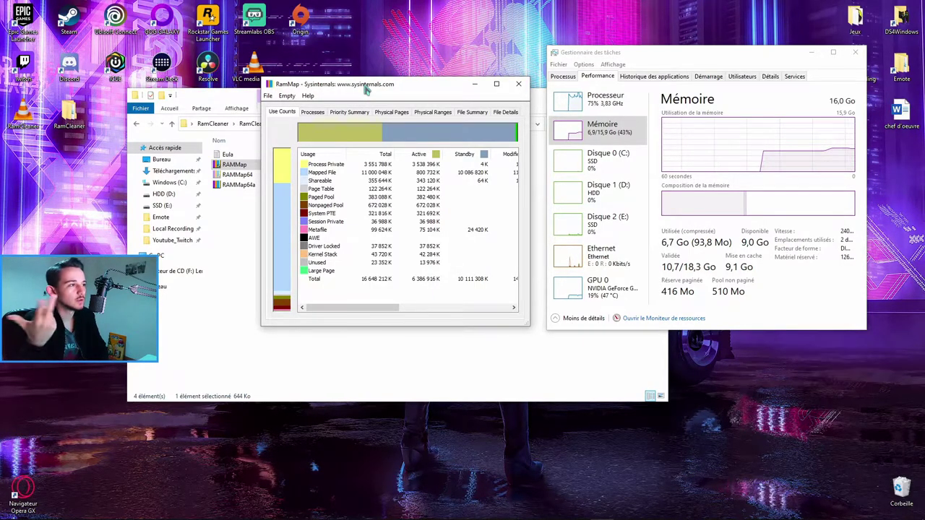
{"action": "left_click", "coordinate": [287, 96]}
{"action": "left_click", "coordinate": [339, 108]}
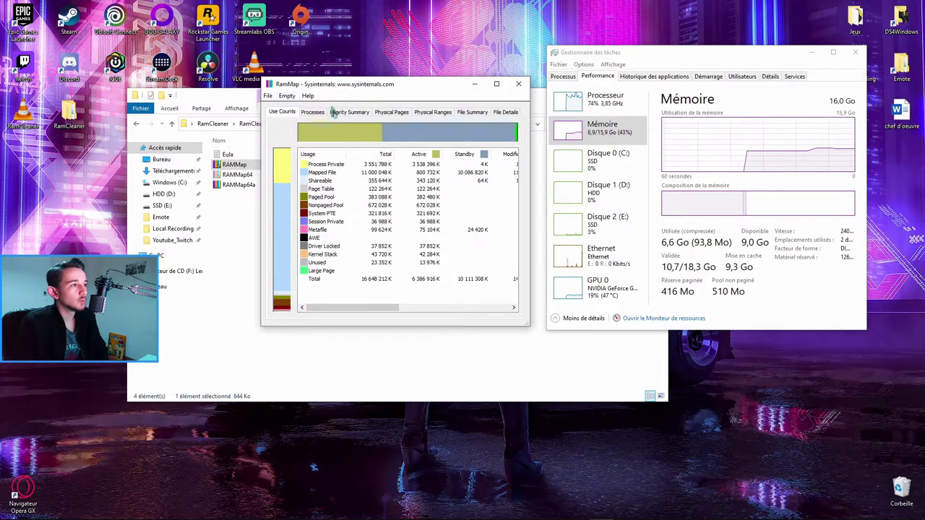
{"action": "left_click", "coordinate": [288, 96]}
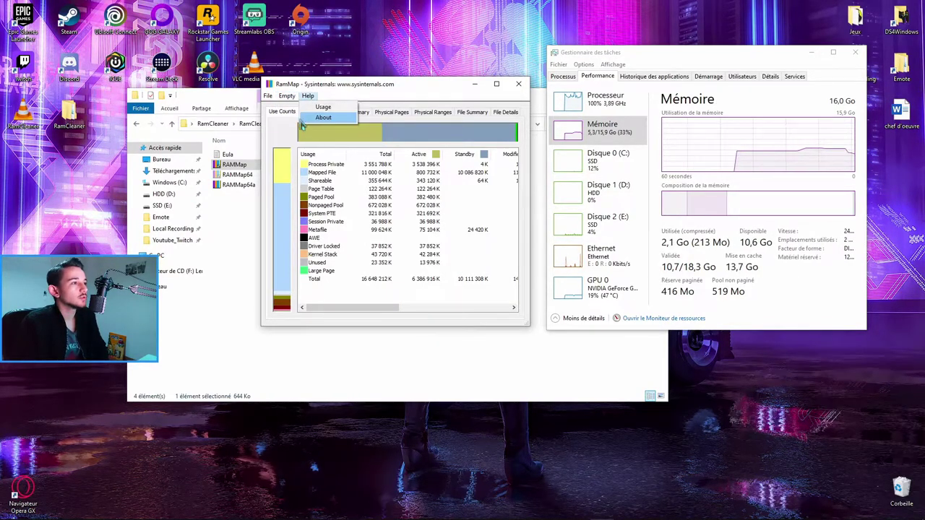
{"action": "left_click", "coordinate": [325, 117]}
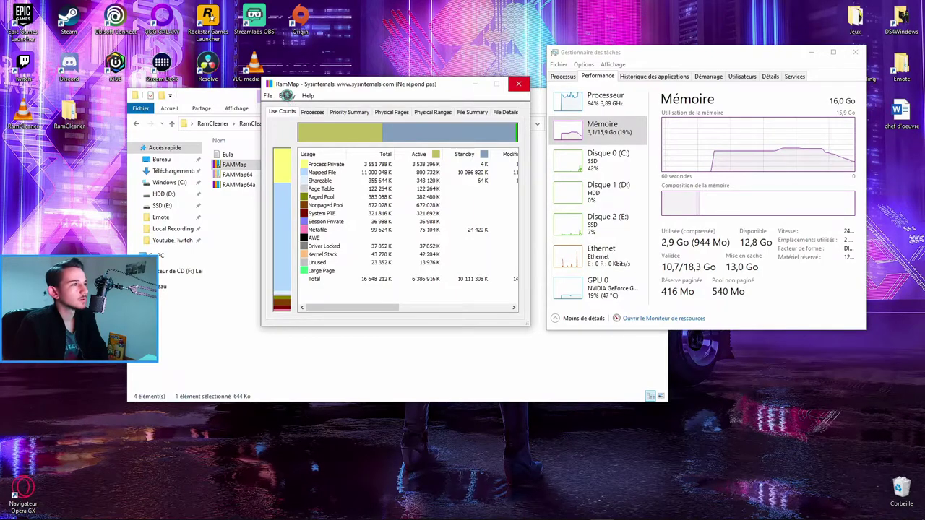
Empty the standby list and the priority 0 standby list in RAMMap.
{"action": "left_click", "coordinate": [287, 95]}
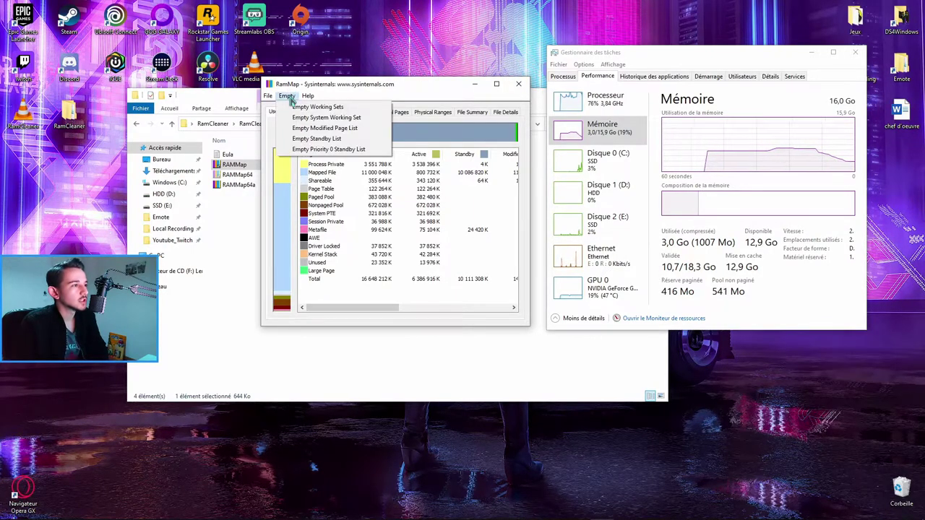
{"action": "left_click", "coordinate": [314, 138]}
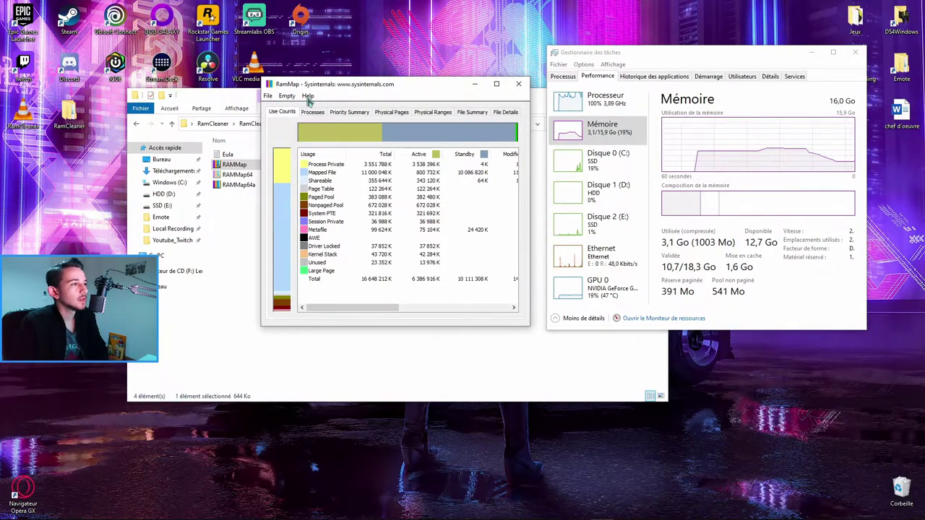
{"action": "left_click", "coordinate": [308, 96]}
{"action": "mouse_move", "coordinate": [286, 96]}
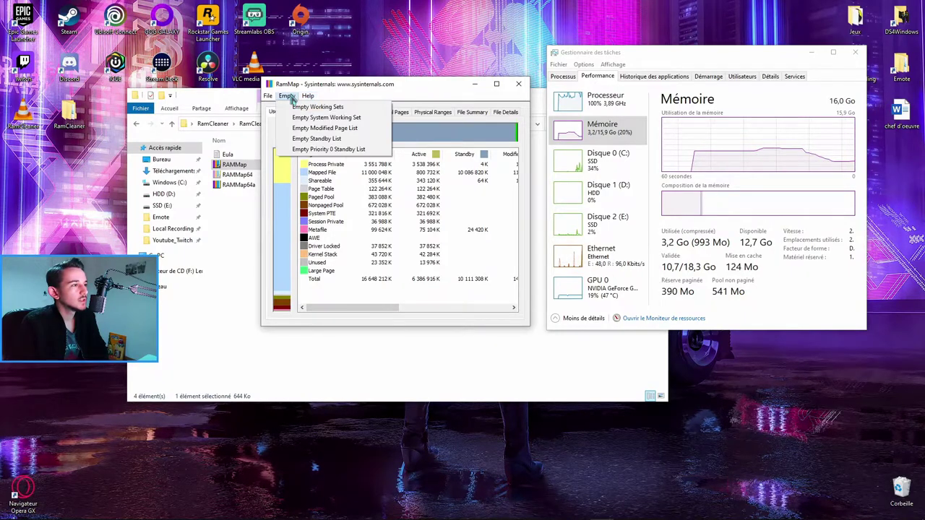
{"action": "left_click", "coordinate": [305, 149]}
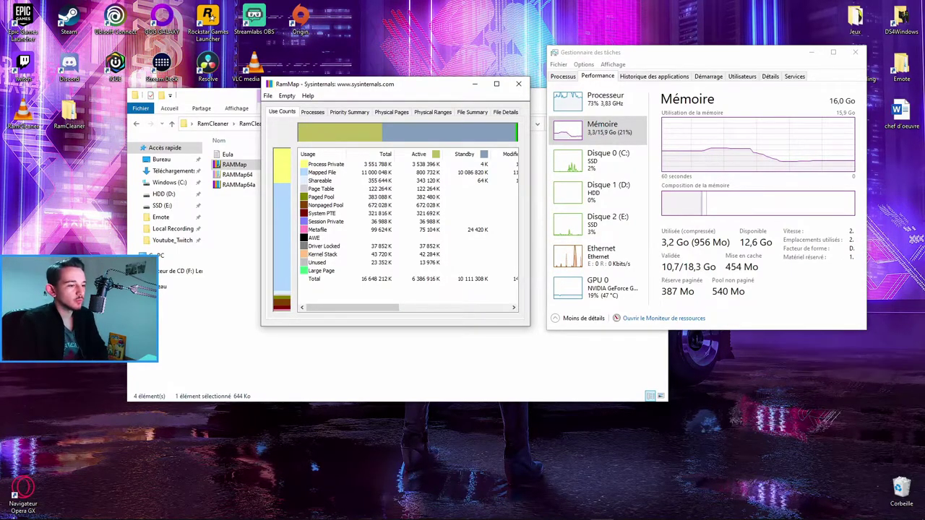
Close RAMMap, Task Manager and the RamCleaner folder window.
{"action": "mouse_move", "coordinate": [130, 517]}
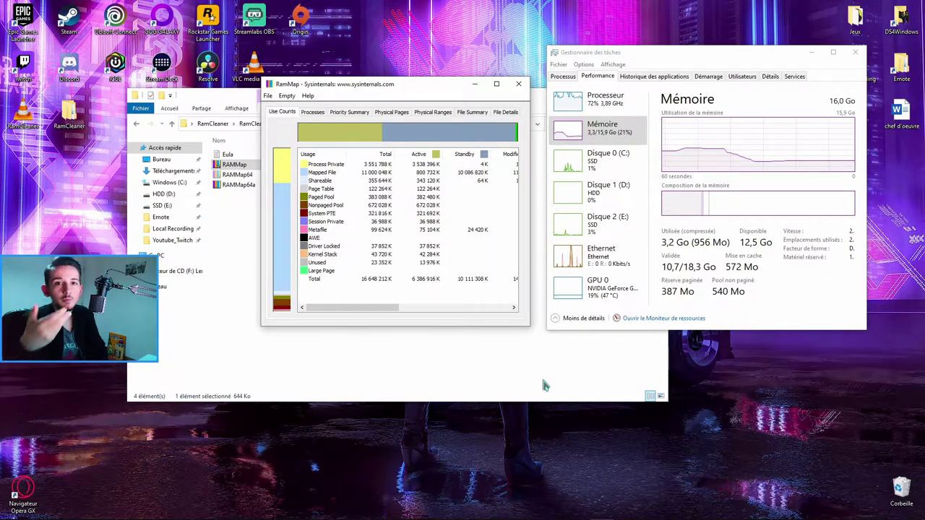
{"action": "left_click", "coordinate": [518, 84]}
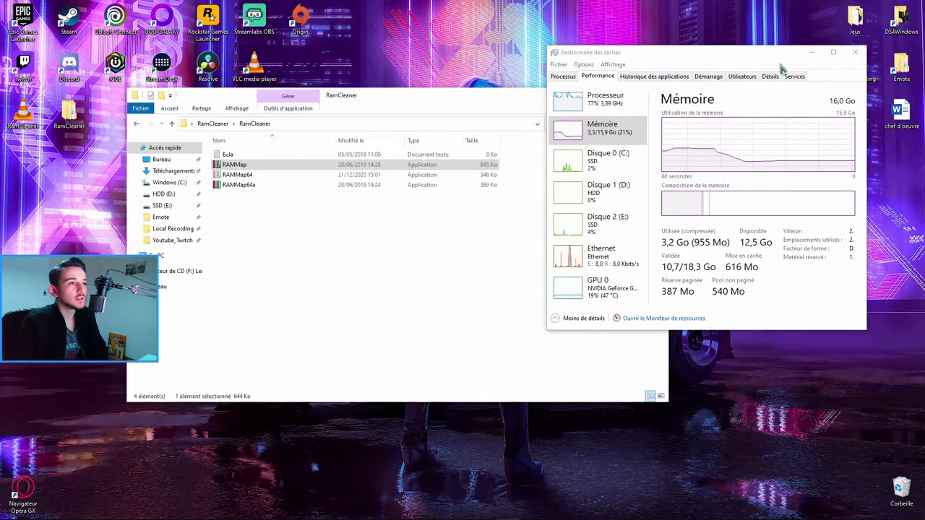
{"action": "left_click", "coordinate": [855, 52]}
{"action": "left_click", "coordinate": [657, 94]}
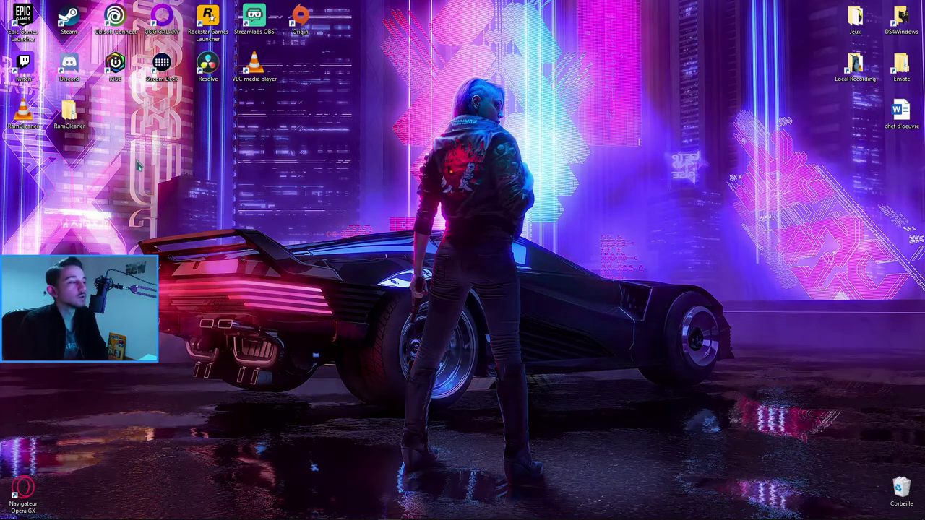
Move the RamCleaner archive from the desktop to the Recycle Bin.
{"action": "left_click_drag", "start_coordinate": [141, 170], "coordinate": [412, 229]}
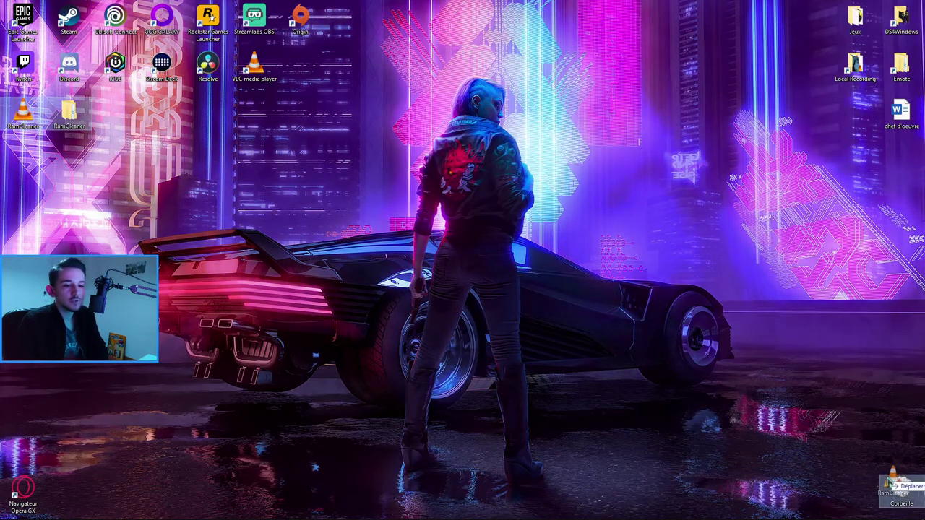
{"action": "key", "text": "Delete"}
{"action": "left_click", "coordinate": [370, 225]}
{"action": "left_click", "coordinate": [485, 240]}
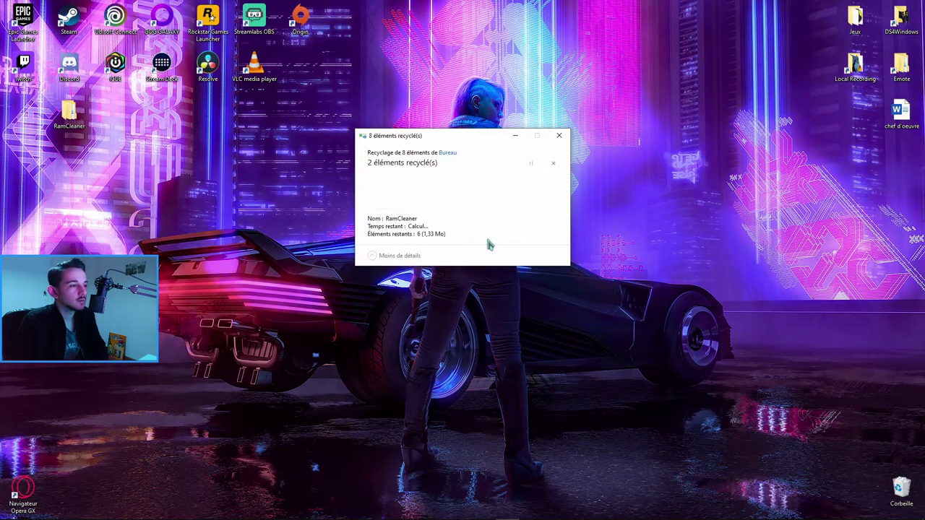
Place the RamCleaner folder on the desktop directly below the Local Recording folder.
{"action": "left_click_drag", "start_coordinate": [69, 116], "coordinate": [901, 442]}
{"action": "left_click", "coordinate": [828, 433]}
{"action": "left_click", "coordinate": [494, 270]}
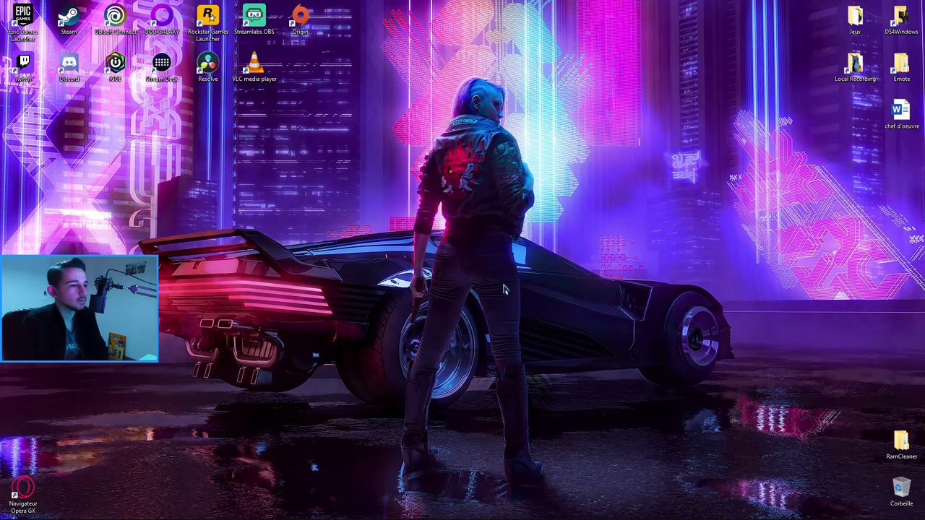
{"action": "left_click_drag", "start_coordinate": [901, 443], "coordinate": [855, 114]}
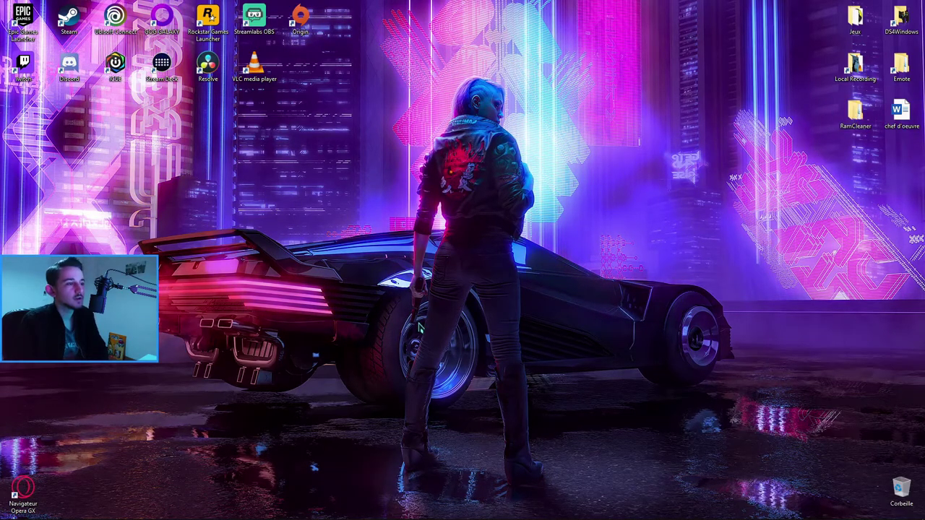
Open the NVIDIA Control Panel from the desktop and maximize its window.
{"action": "right_click", "coordinate": [507, 290]}
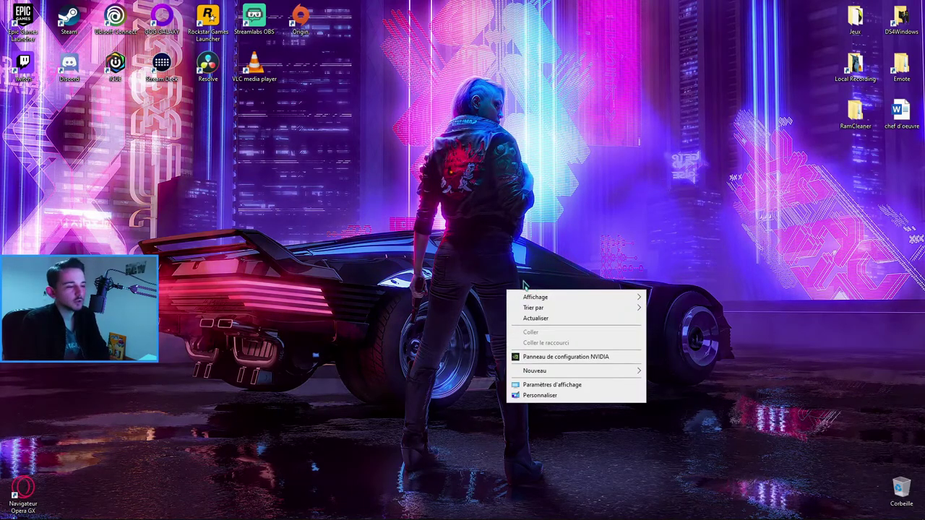
{"action": "right_click", "coordinate": [463, 265]}
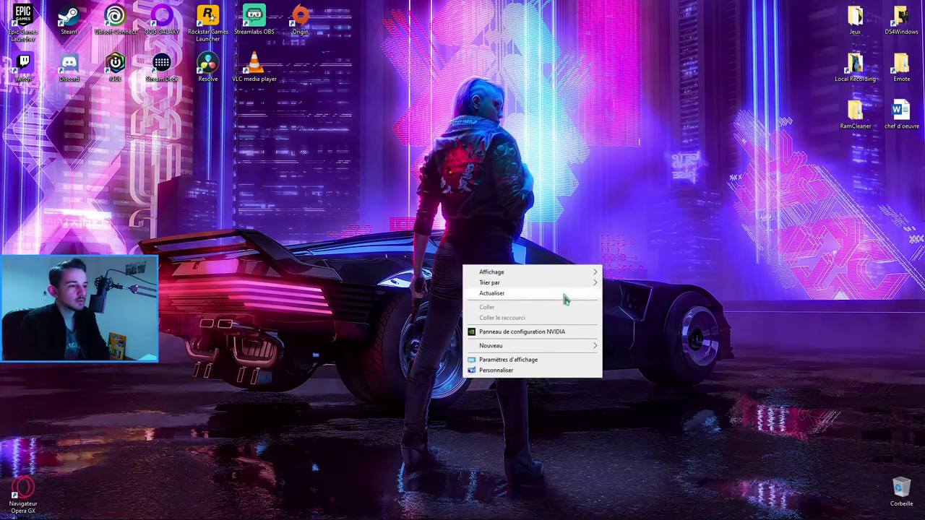
{"action": "left_click", "coordinate": [506, 225]}
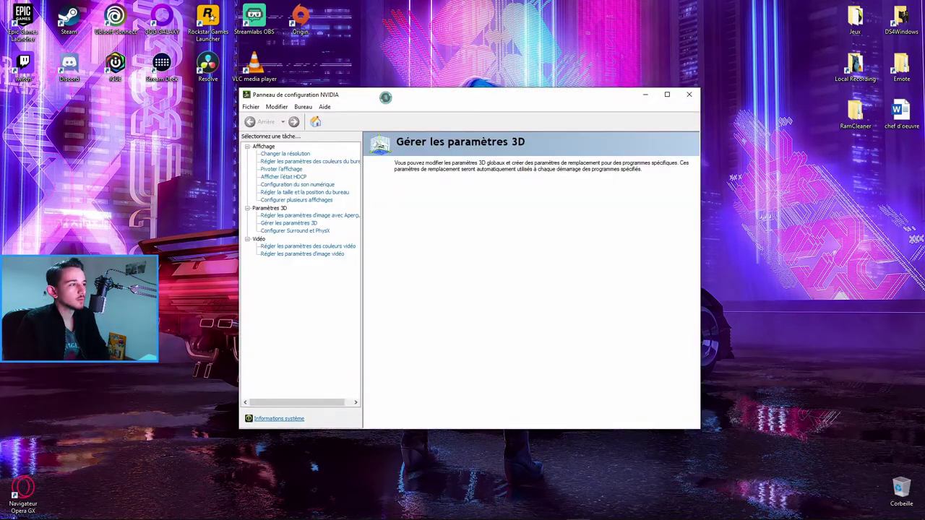
{"action": "double_click", "coordinate": [405, 98]}
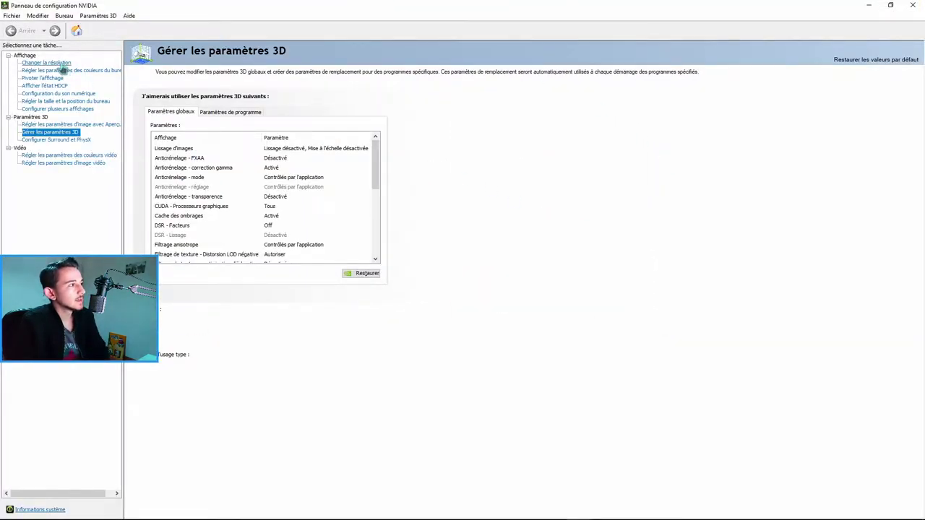
Go through the NVIDIA display pages from the screen resolution to the desktop size and position settings.
{"action": "left_click", "coordinate": [34, 65]}
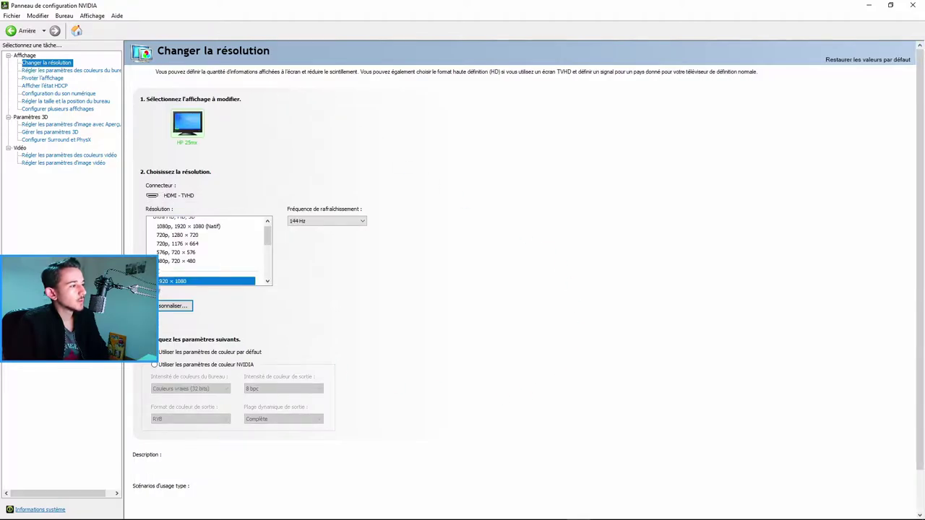
{"action": "left_click", "coordinate": [40, 70]}
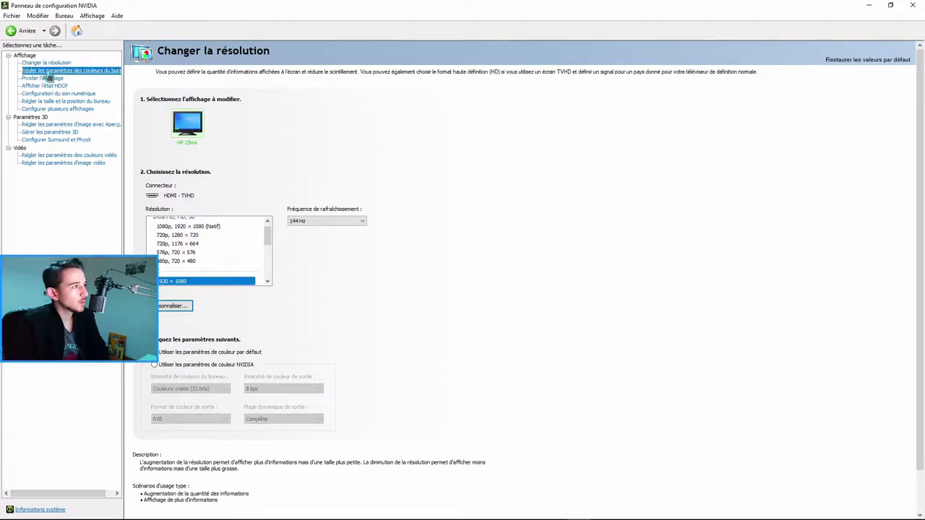
{"action": "left_click", "coordinate": [40, 78]}
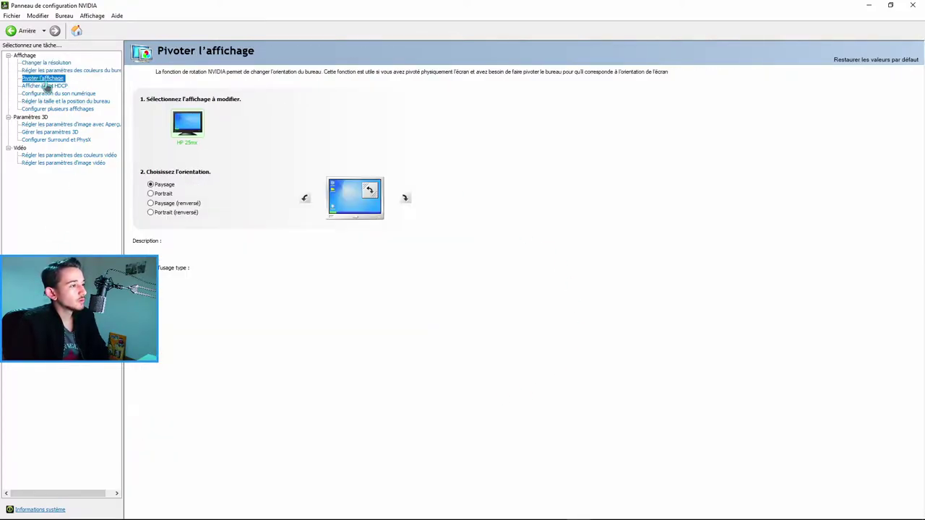
{"action": "left_click", "coordinate": [47, 86]}
{"action": "left_click", "coordinate": [52, 94]}
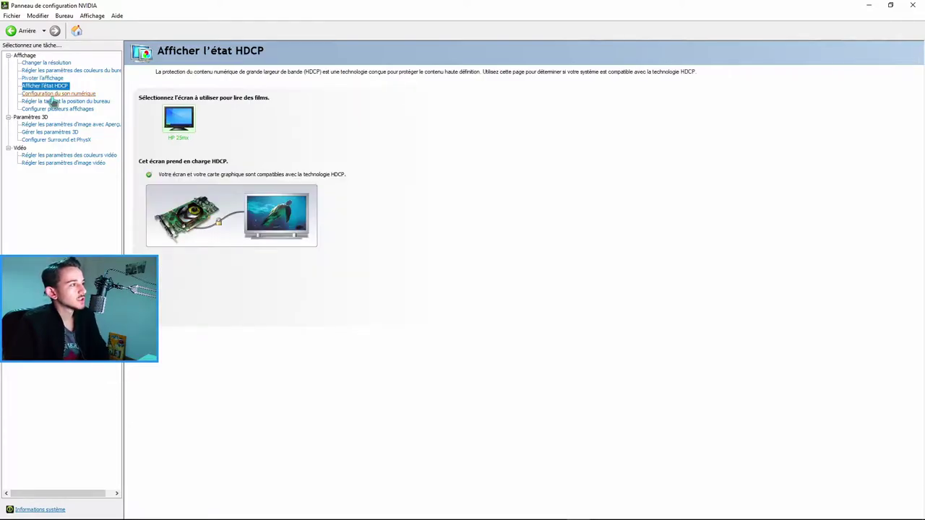
{"action": "left_click", "coordinate": [52, 102]}
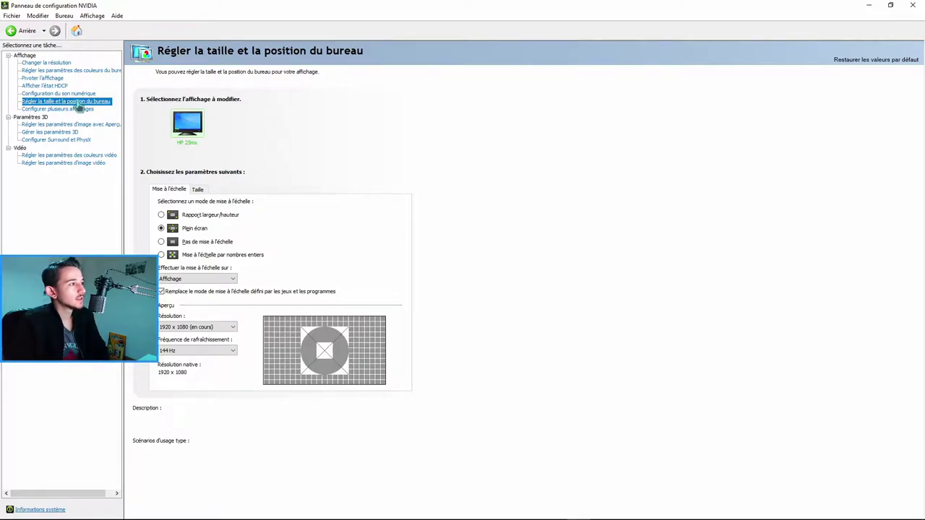
Choose Affichage as the device that performs the desktop scaling.
{"action": "mouse_move", "coordinate": [170, 231]}
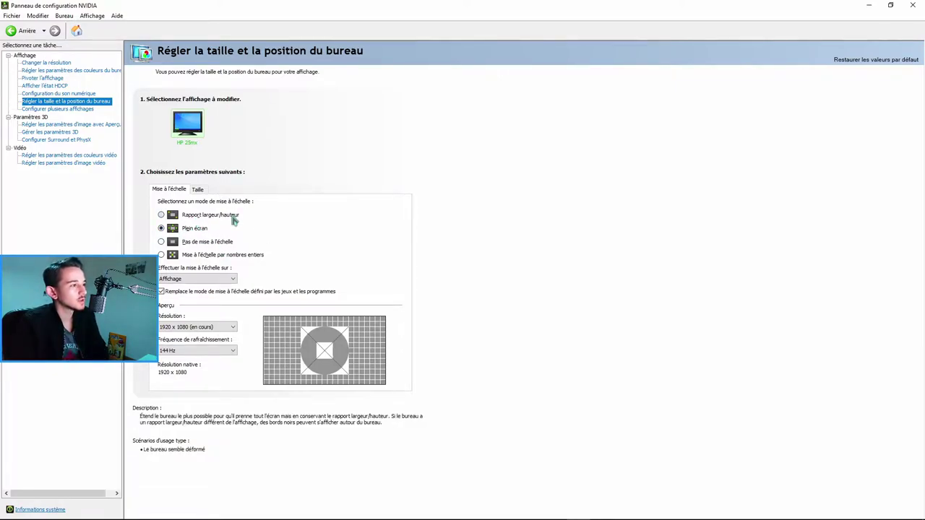
{"action": "left_click", "coordinate": [208, 281]}
{"action": "left_click", "coordinate": [201, 300]}
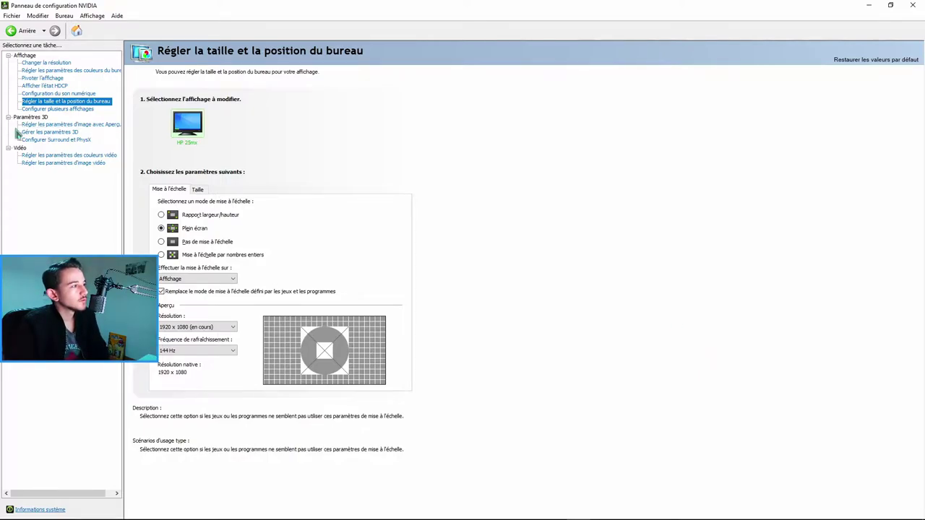
Choose the advanced 3D image settings on the image preview page and open the page for managing 3D settings.
{"action": "left_click", "coordinate": [101, 126]}
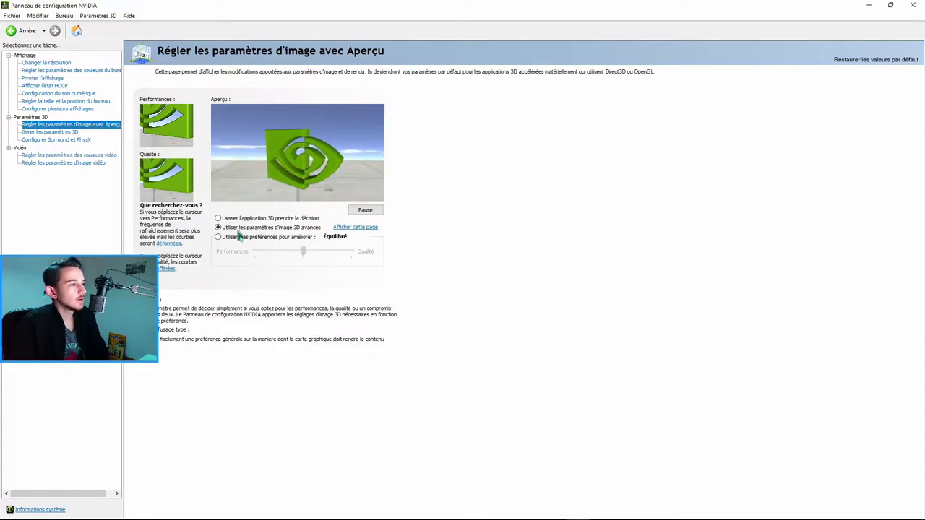
{"action": "left_click", "coordinate": [219, 219]}
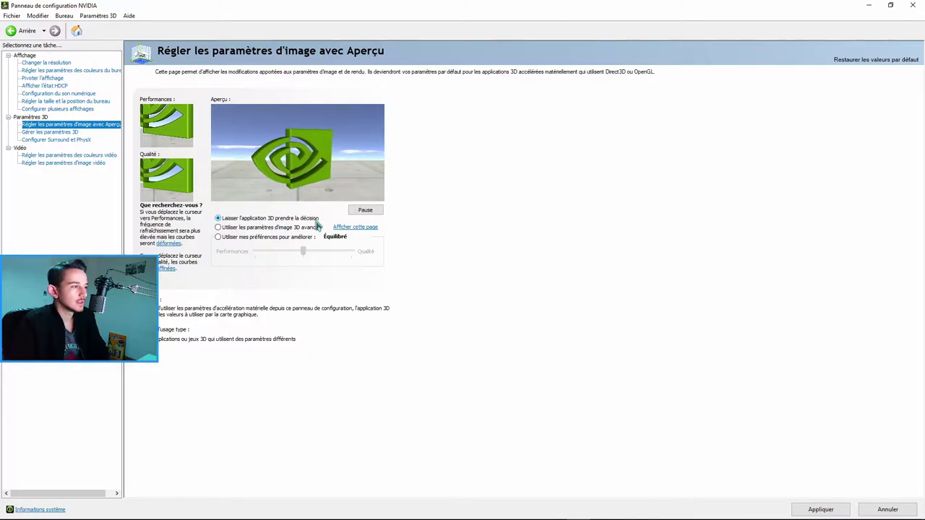
{"action": "left_click", "coordinate": [219, 228]}
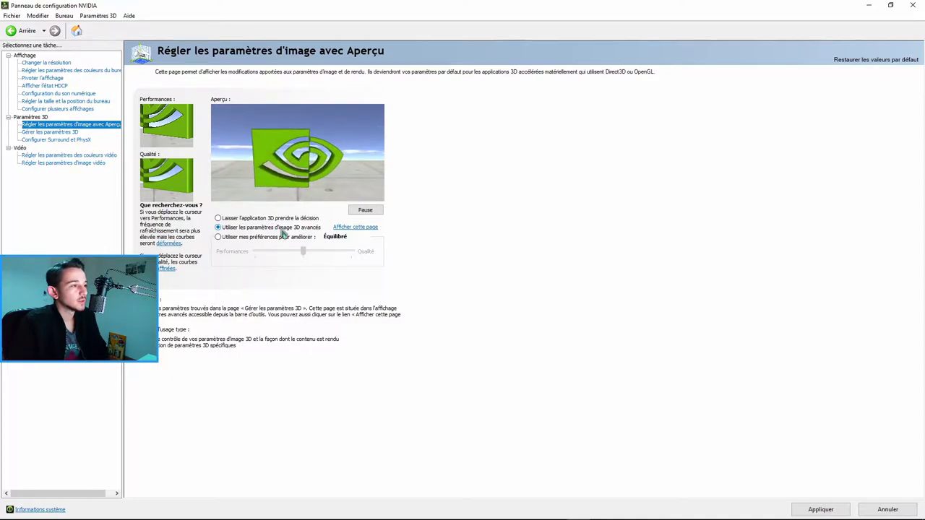
{"action": "left_click", "coordinate": [348, 229]}
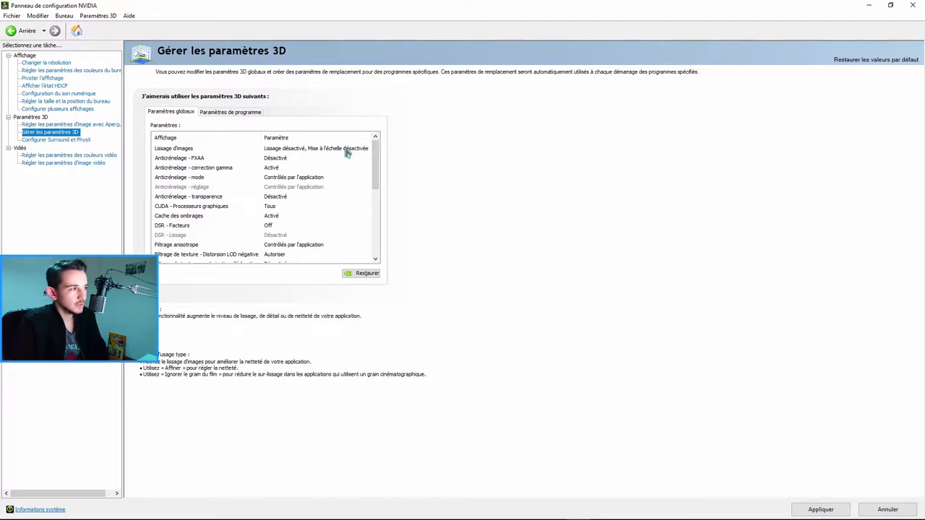
Apply Ultra as the low latency mode in the global 3D settings and review the maximum frame rate options.
{"action": "left_click_drag", "start_coordinate": [376, 161], "coordinate": [383, 202]}
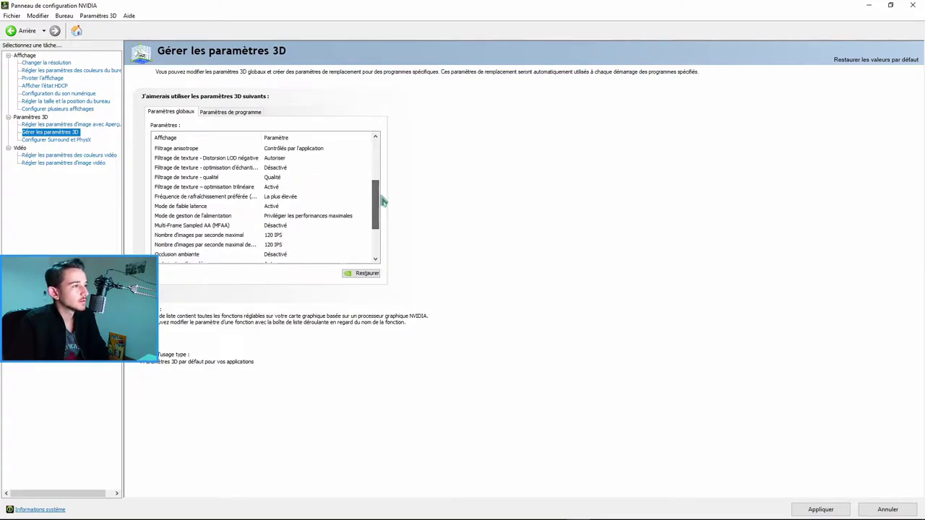
{"action": "left_click", "coordinate": [273, 179]}
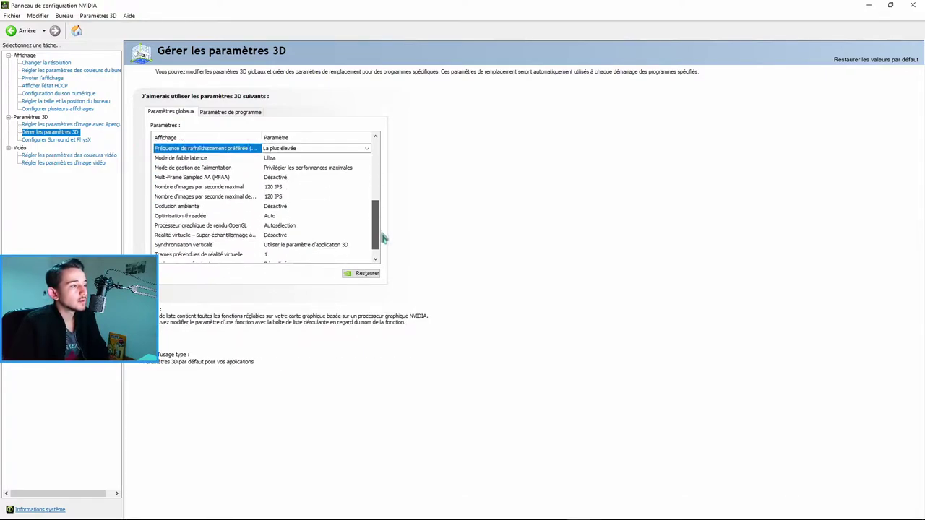
{"action": "scroll", "coordinate": [382, 242], "scroll_direction": "down", "scroll_amount": 2}
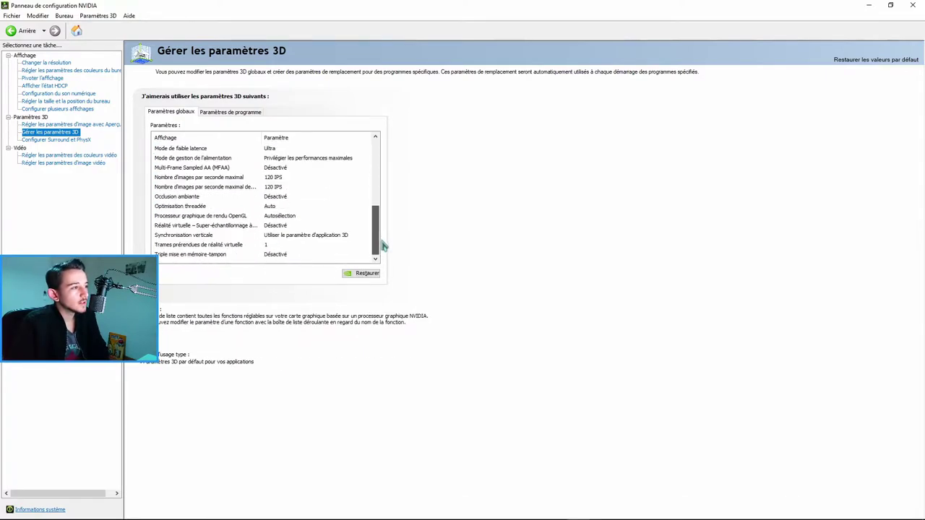
{"action": "mouse_move", "coordinate": [156, 181]}
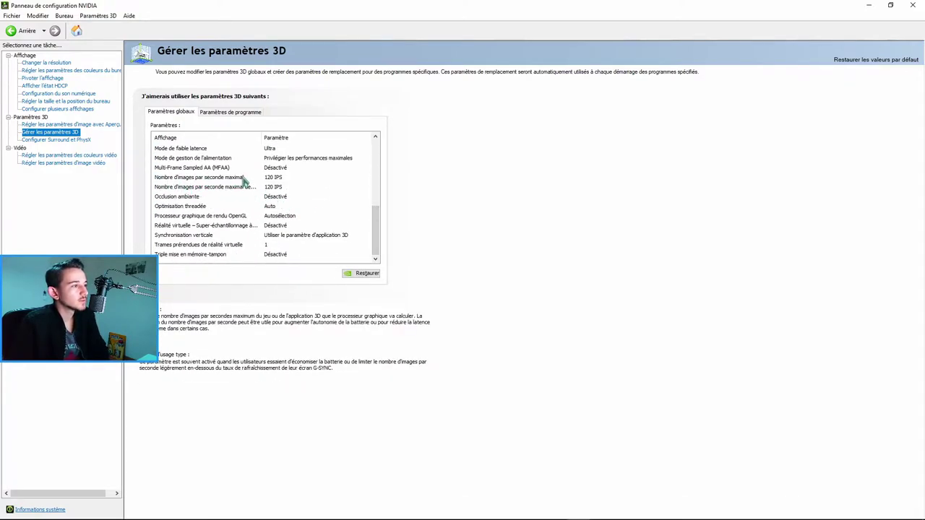
{"action": "mouse_move", "coordinate": [244, 190]}
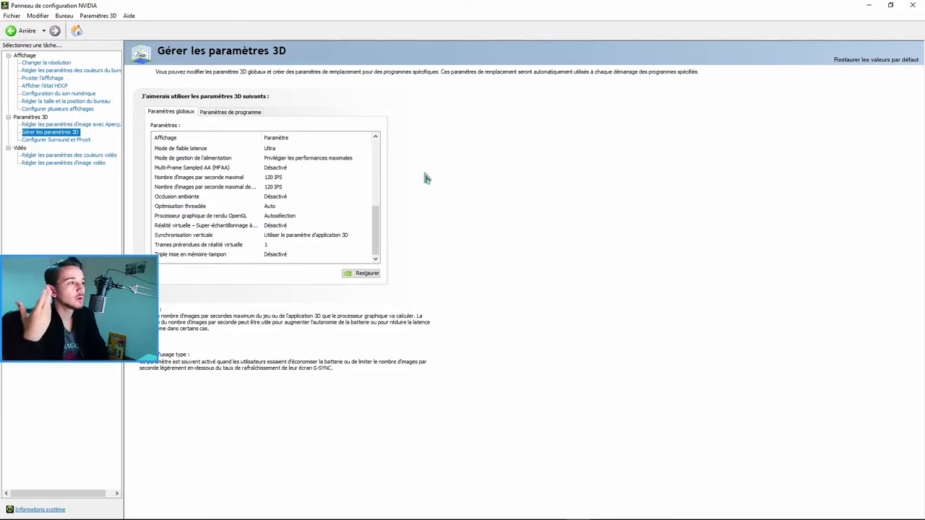
Set the global maximum frame rate (Nombre d'images par seconde maximal) to 144 FPS.
{"action": "left_click", "coordinate": [276, 178]}
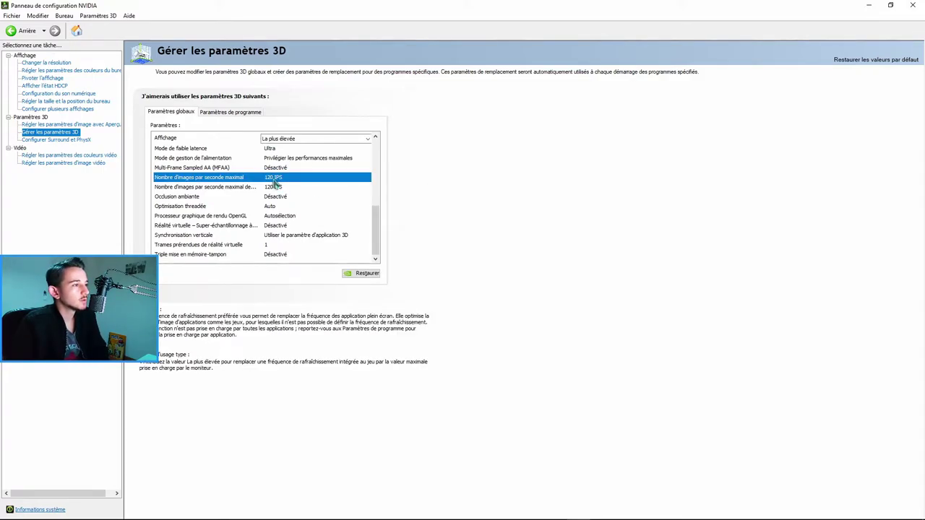
{"action": "left_click", "coordinate": [300, 179]}
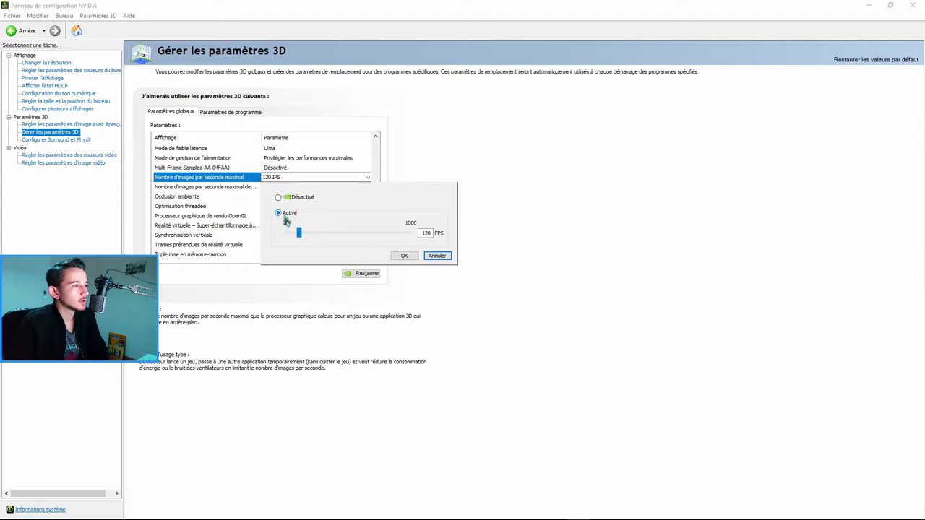
{"action": "left_click_drag", "start_coordinate": [418, 232], "coordinate": [437, 236]}
{"action": "type", "text": "144"}
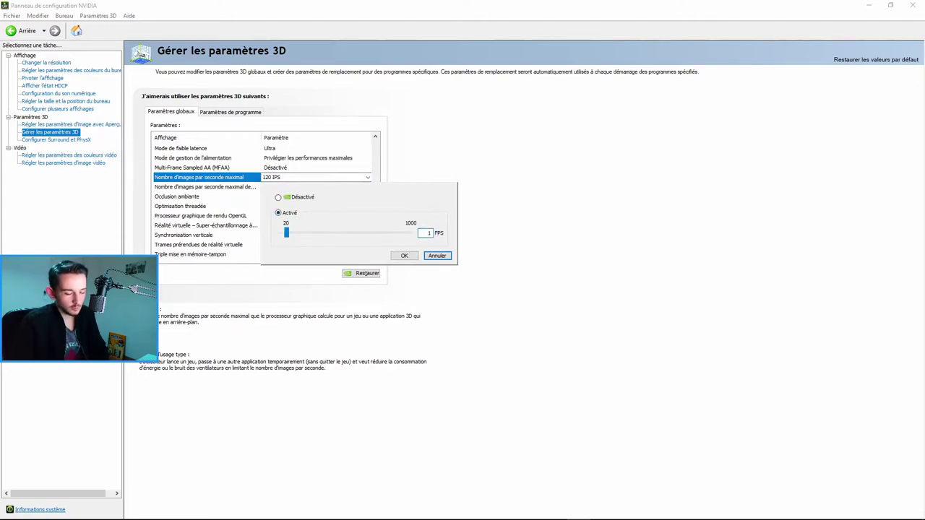
{"action": "left_click", "coordinate": [403, 256]}
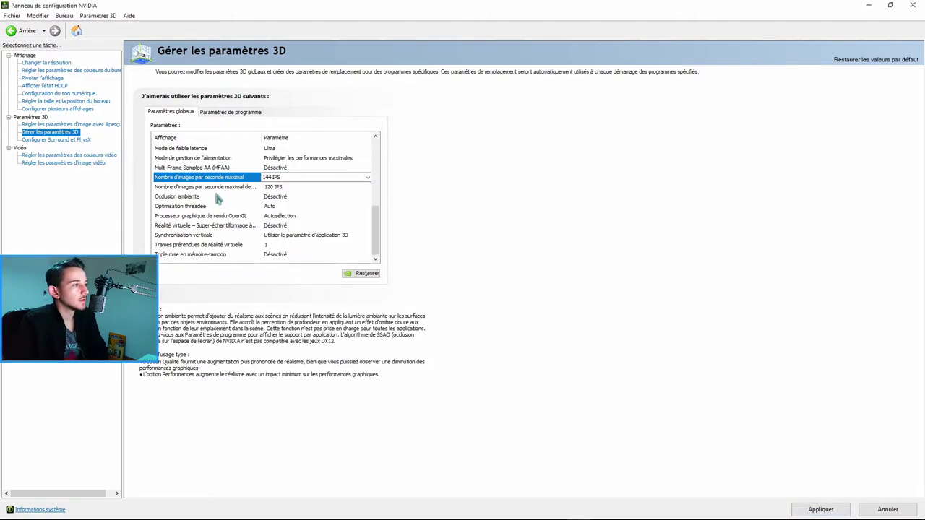
Set the maximum frame rate for applications in the background to 80 FPS and recheck that limit.
{"action": "left_click", "coordinate": [280, 189]}
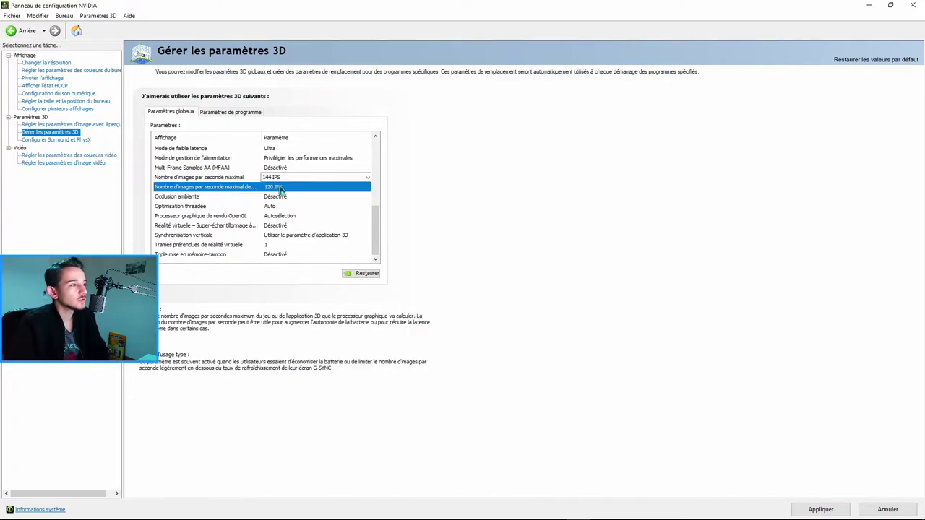
{"action": "left_click", "coordinate": [286, 190]}
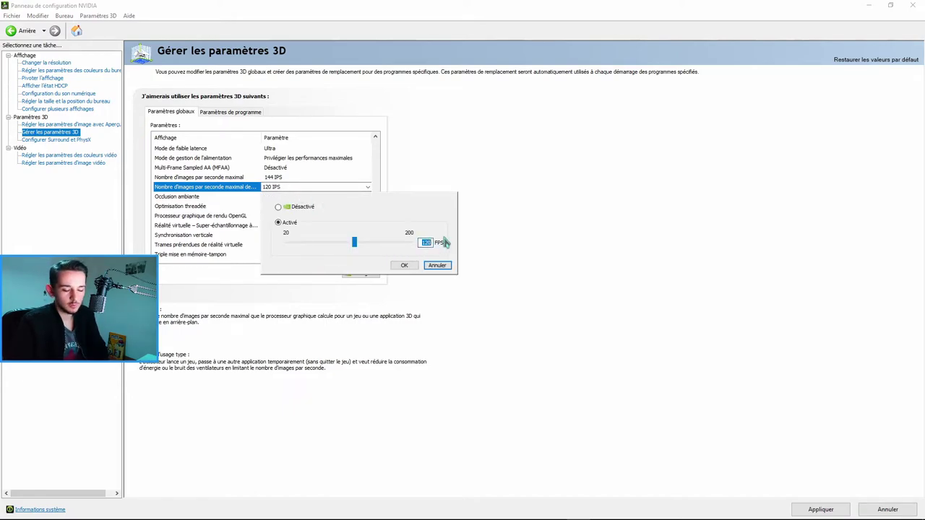
{"action": "type", "text": "80"}
{"action": "left_click", "coordinate": [406, 266]}
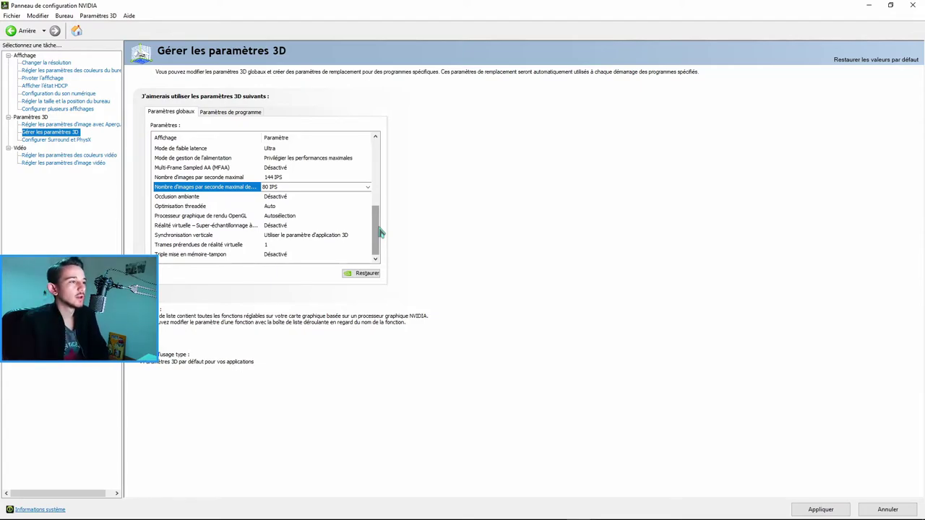
{"action": "left_click", "coordinate": [330, 188]}
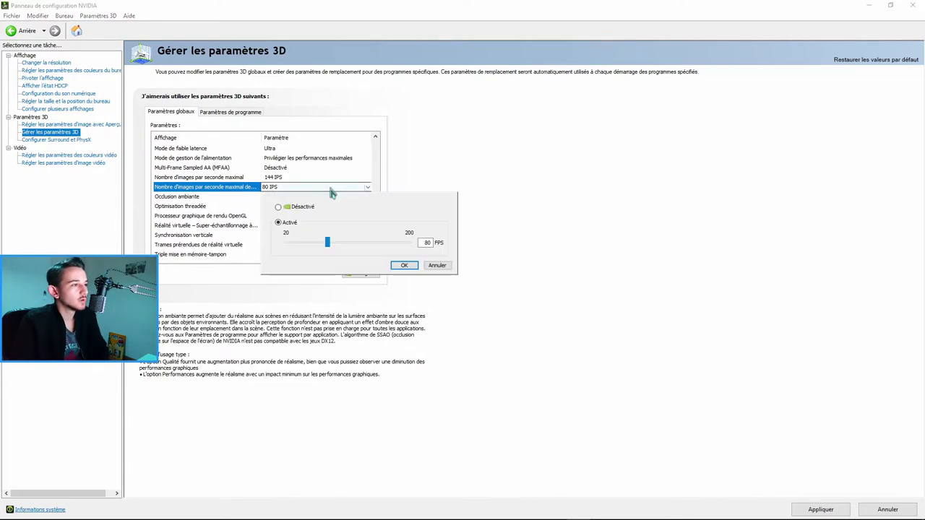
{"action": "left_click", "coordinate": [538, 188]}
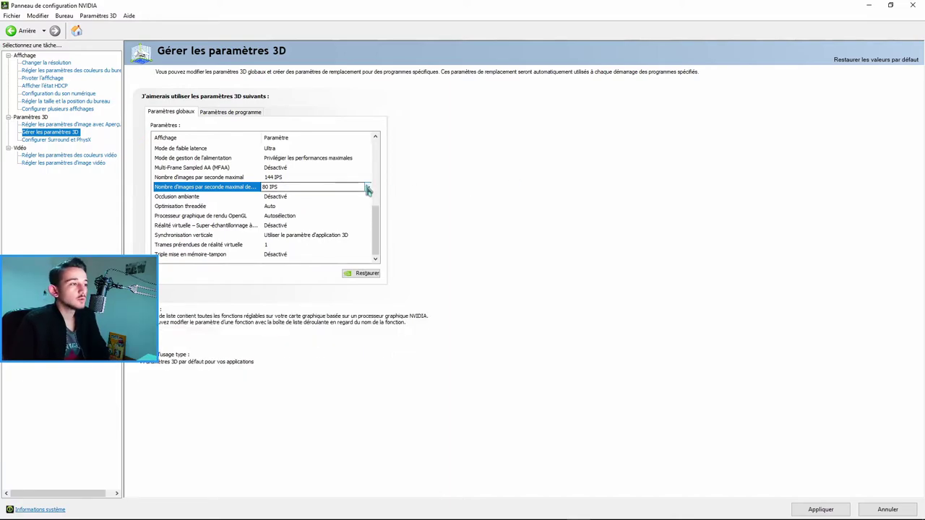